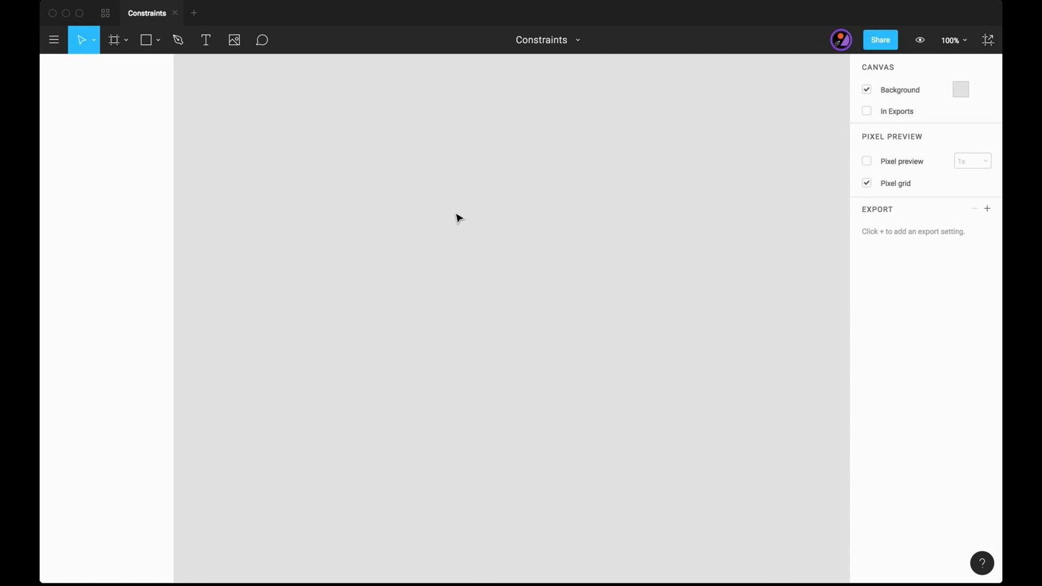
- Add an iPhone 7 frame and draw a full-width nested frame 375 x 64 along its upper edge
key(f)
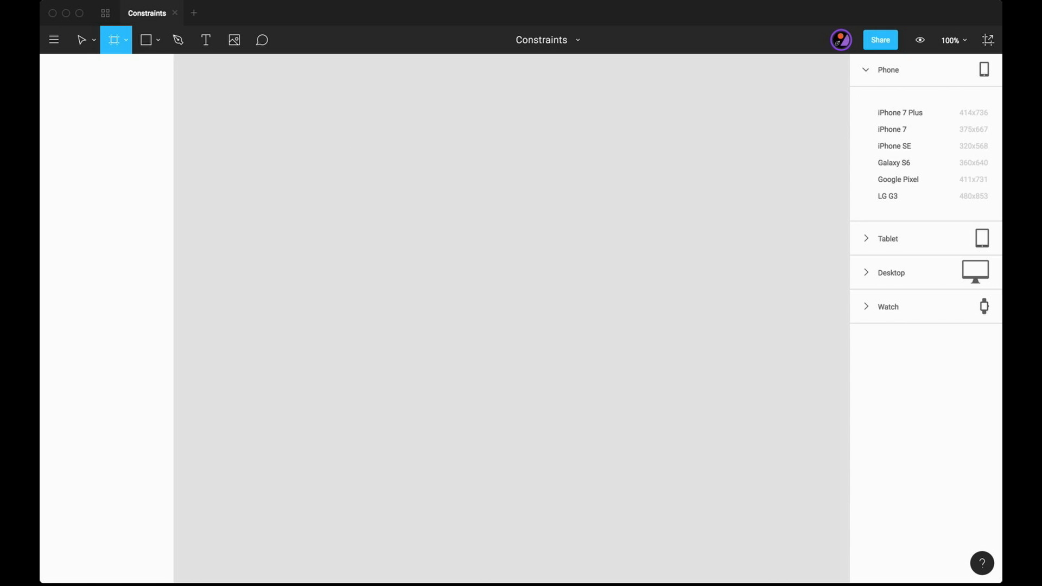
click(895, 130)
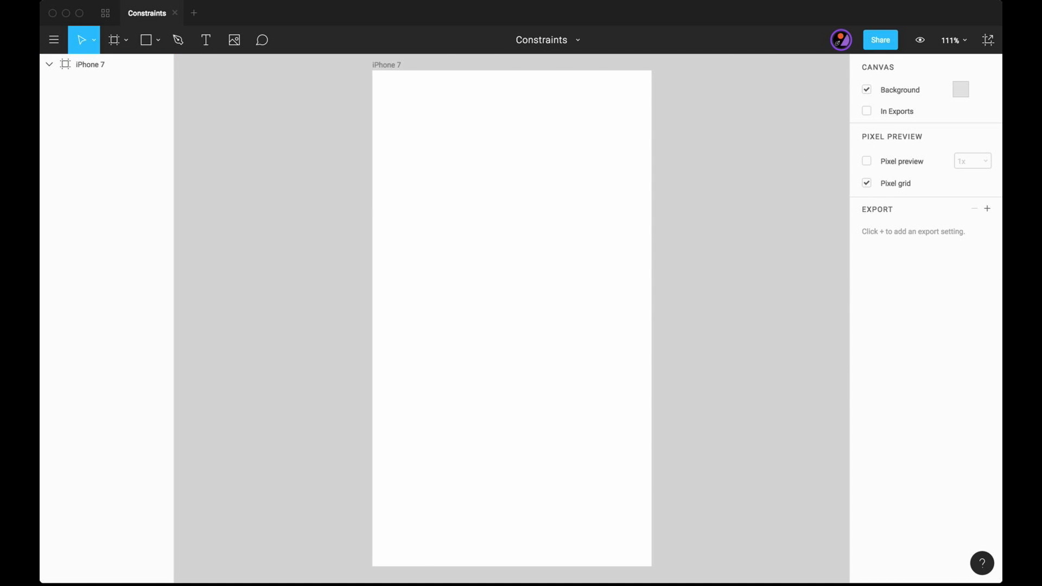
key(f)
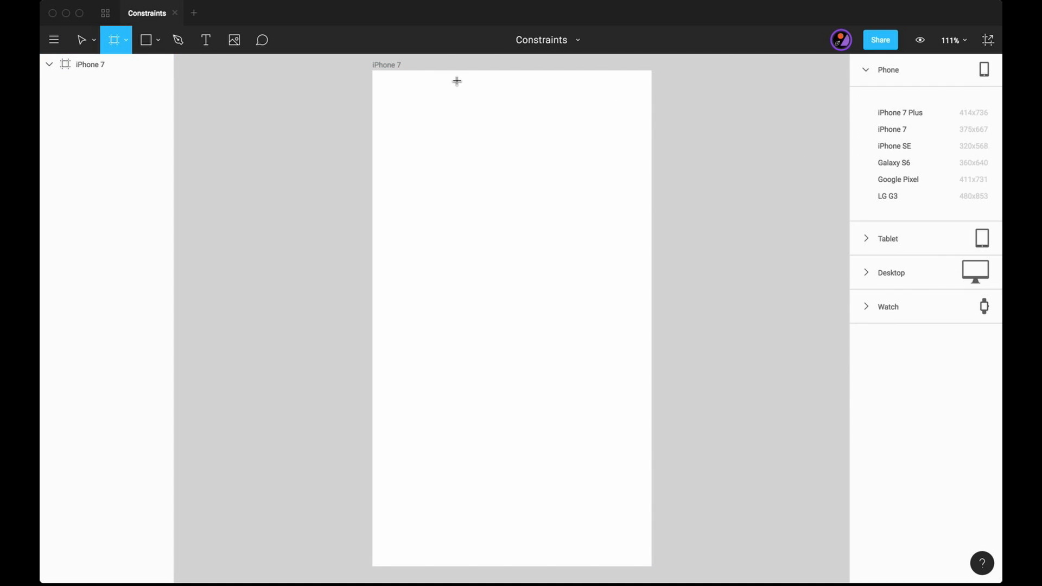
drag(376, 116, 651, 72)
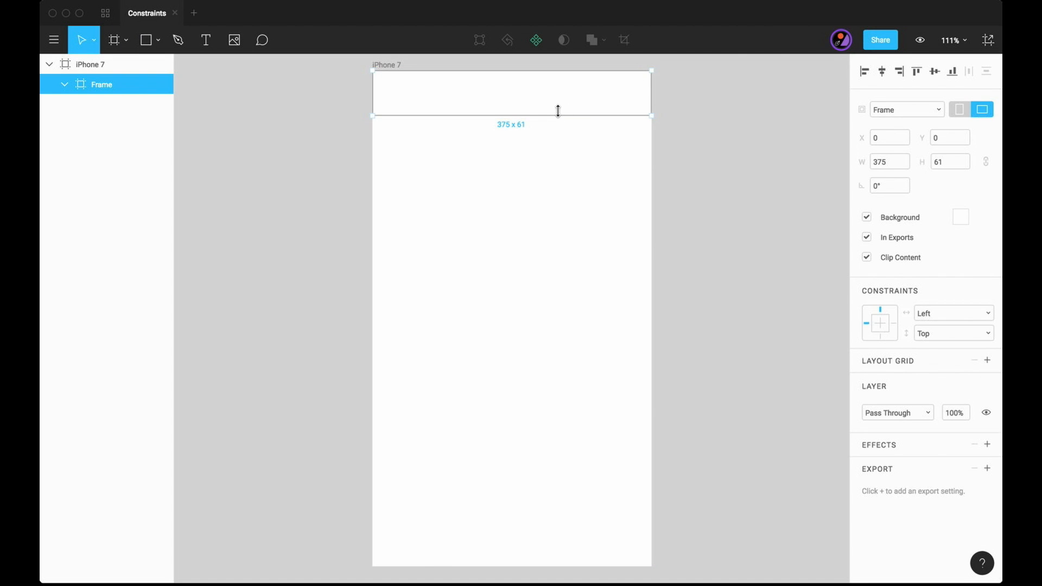
drag(558, 111, 558, 118)
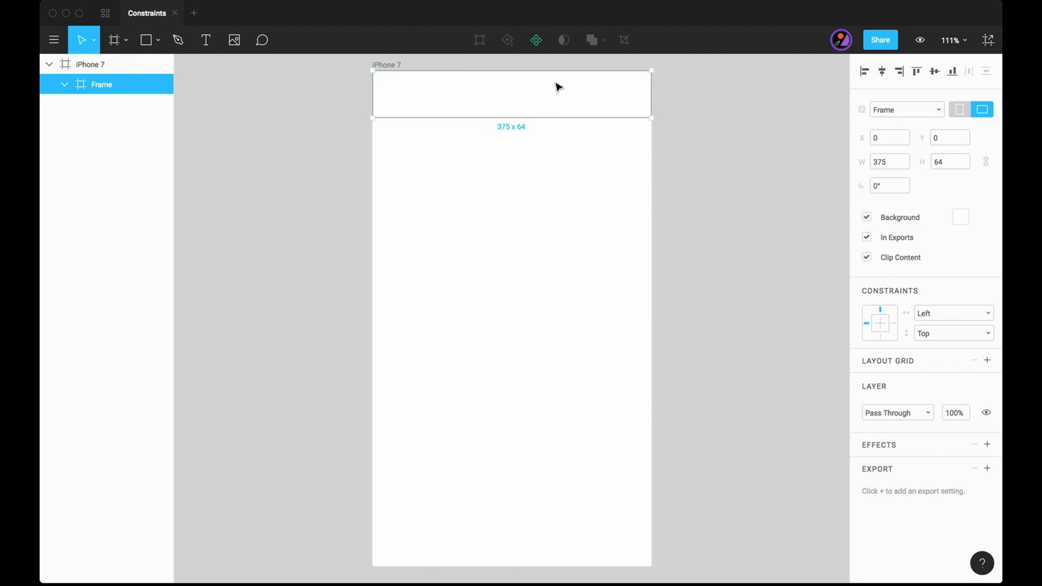
- Set the nested header frame's background colour to red #D42121
click(960, 218)
click(922, 266)
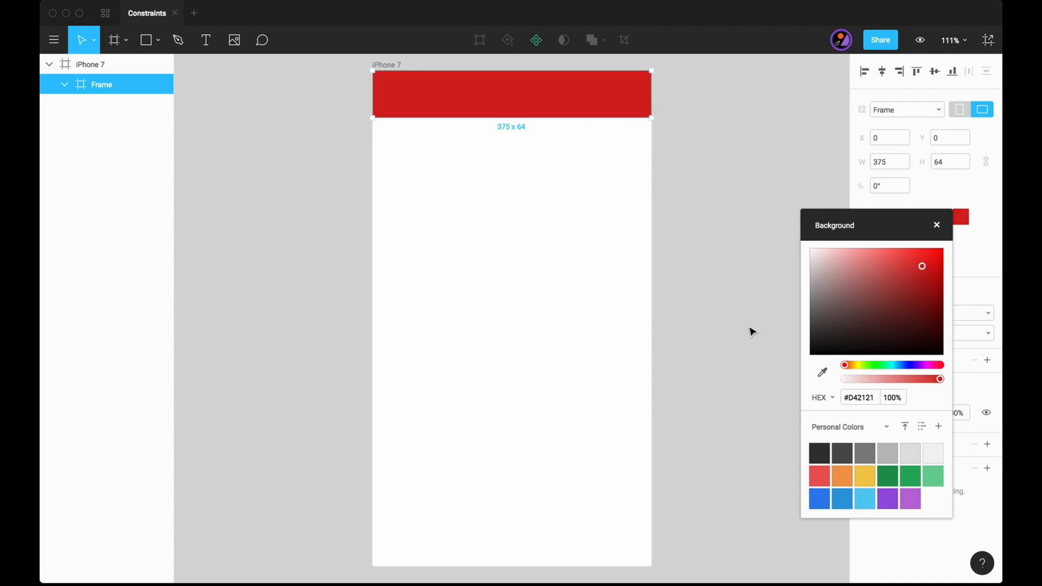
click(759, 285)
click(937, 225)
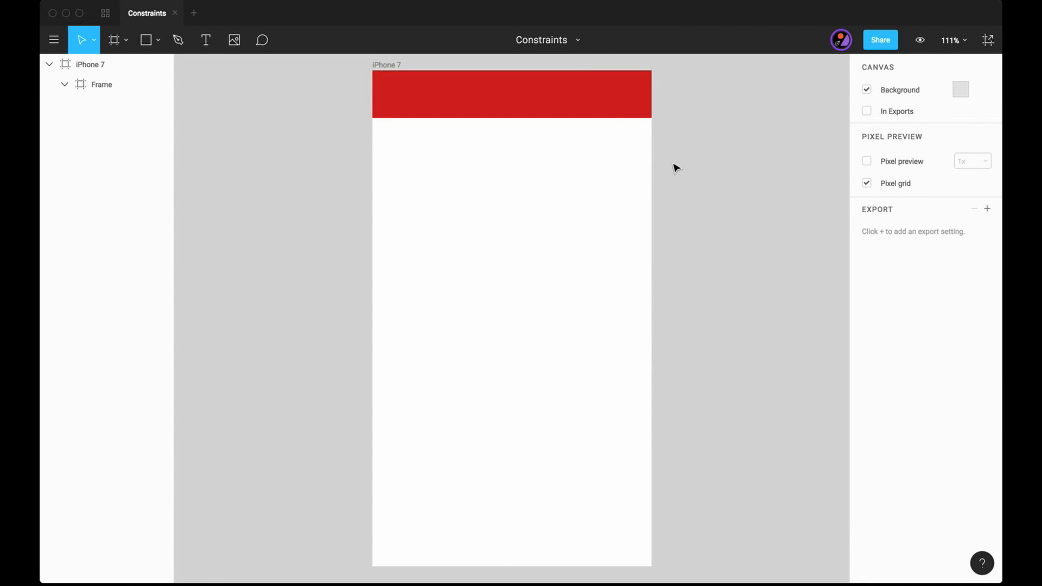
- Rename the red header frame to Nav Bar
click(619, 111)
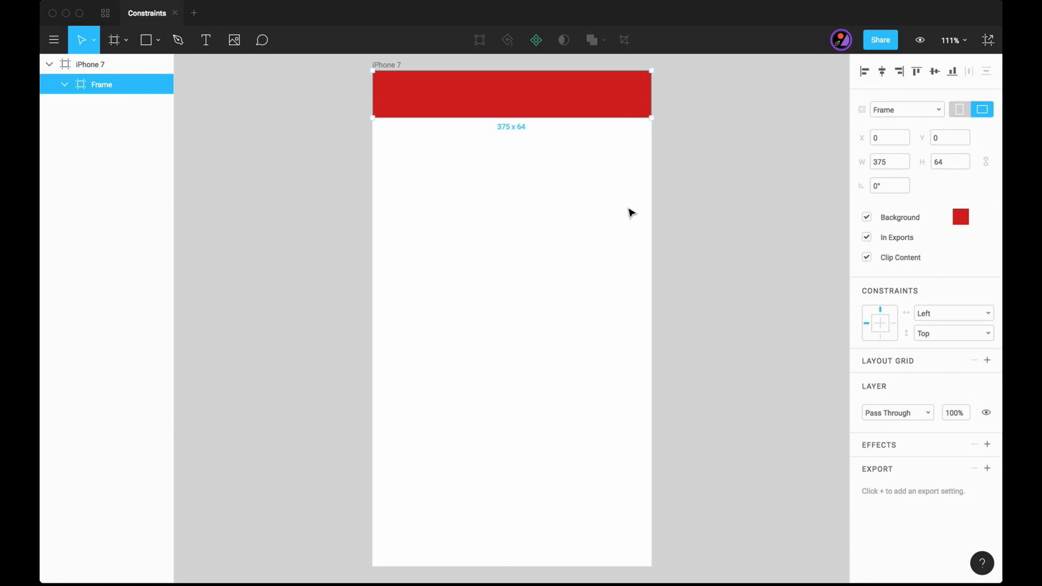
text(N)
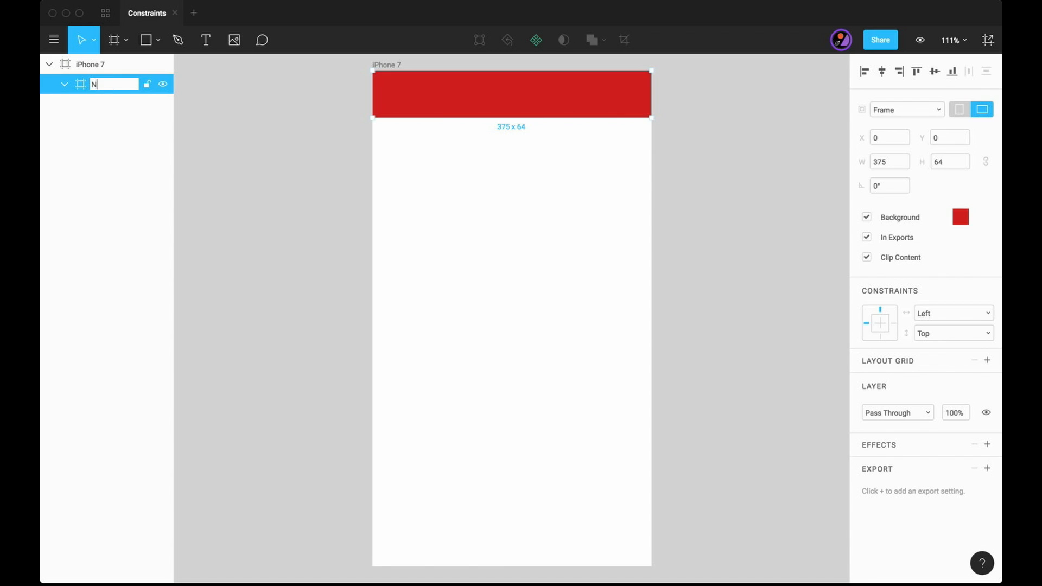
text(av Bar)
key(Return)
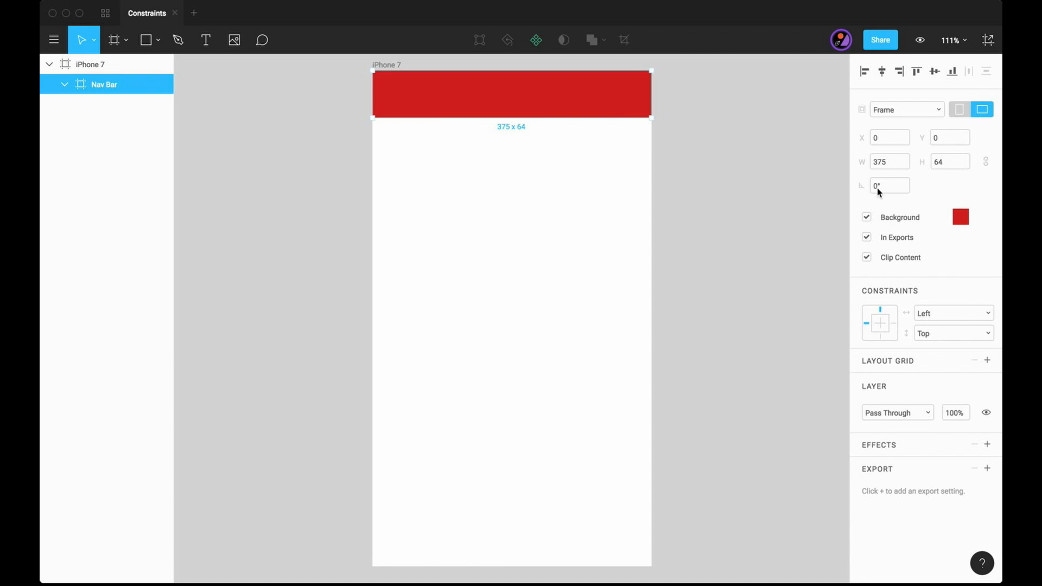
- Set the Nav Bar's horizontal constraint to Right & Left
click(975, 319)
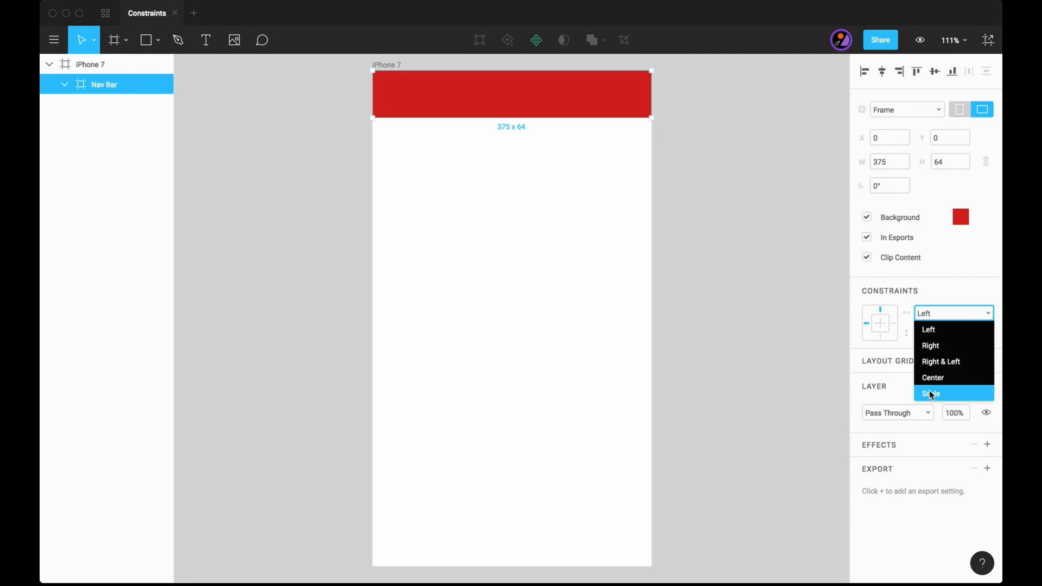
click(942, 366)
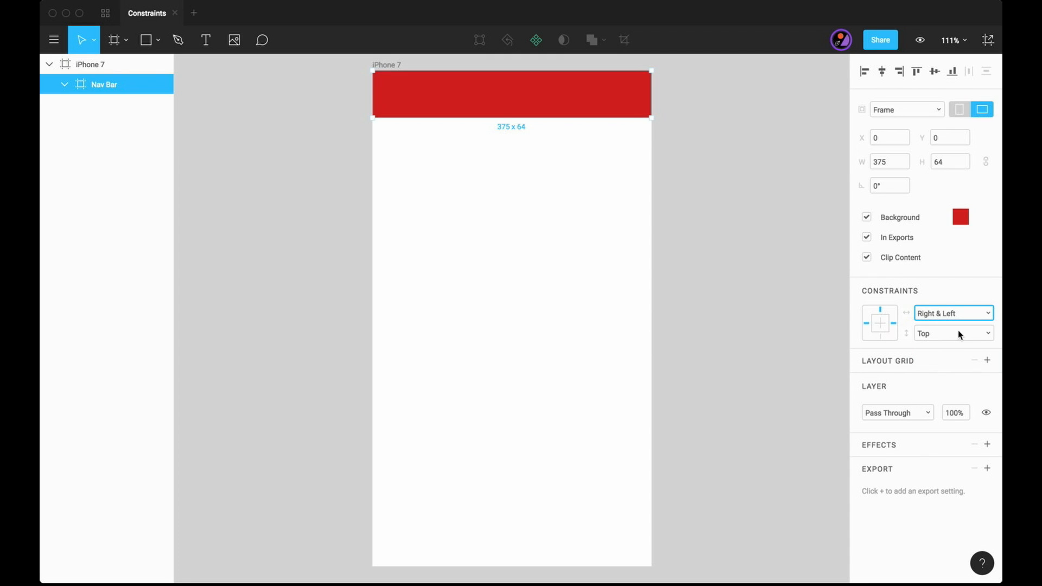
click(644, 235)
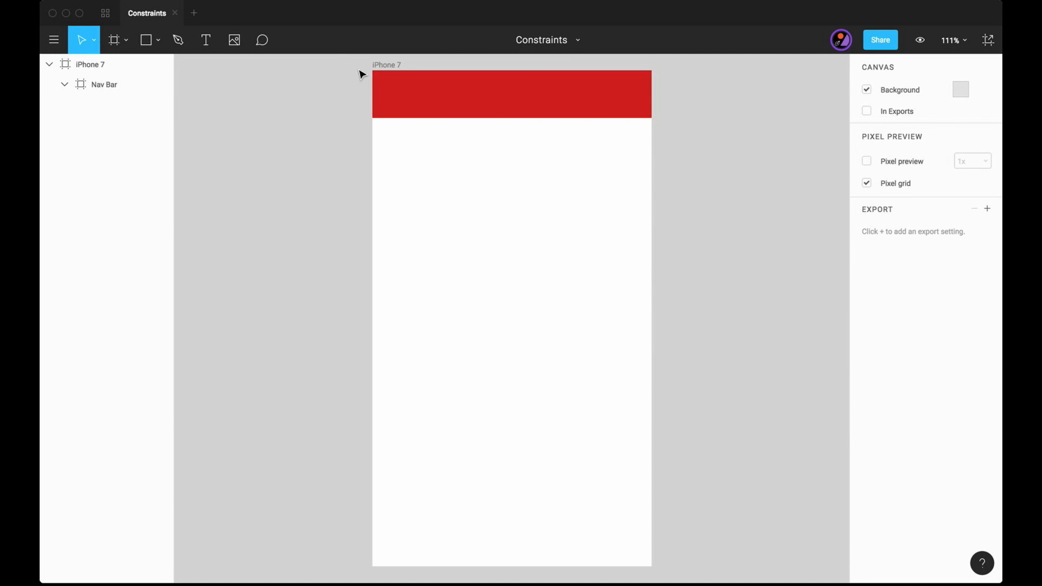
- Test the Nav Bar's constraints by widening the iPhone 7 frame to about 517, and undo the resize
click(380, 65)
mouse_move(523, 562)
mouse_down()
mouse_move(516, 410)
mouse_move(524, 565)
mouse_up()
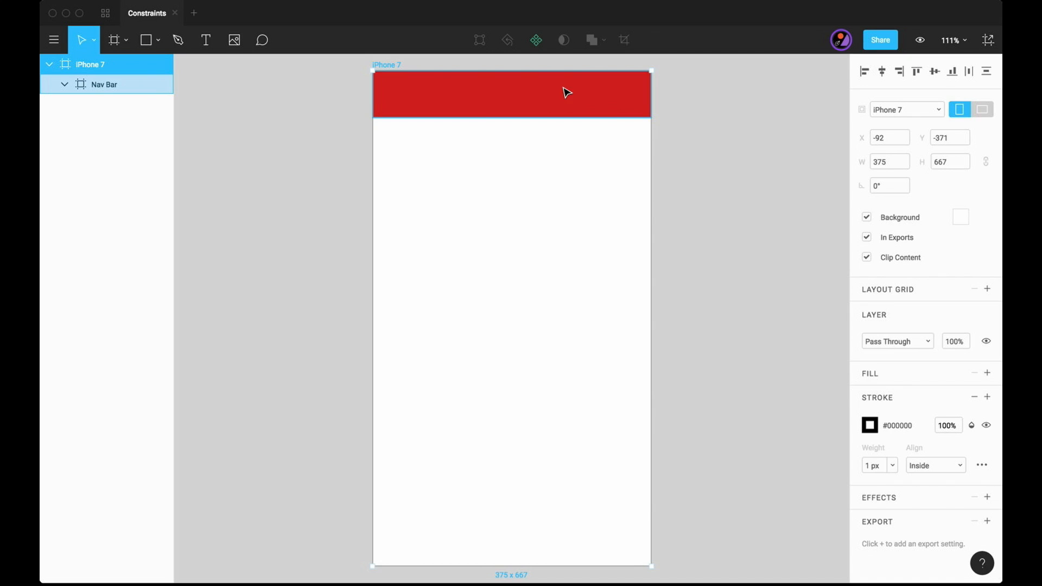
scroll(563, 87, up, 3)
drag(539, 133, 540, 157)
scroll(674, 132, down, 2)
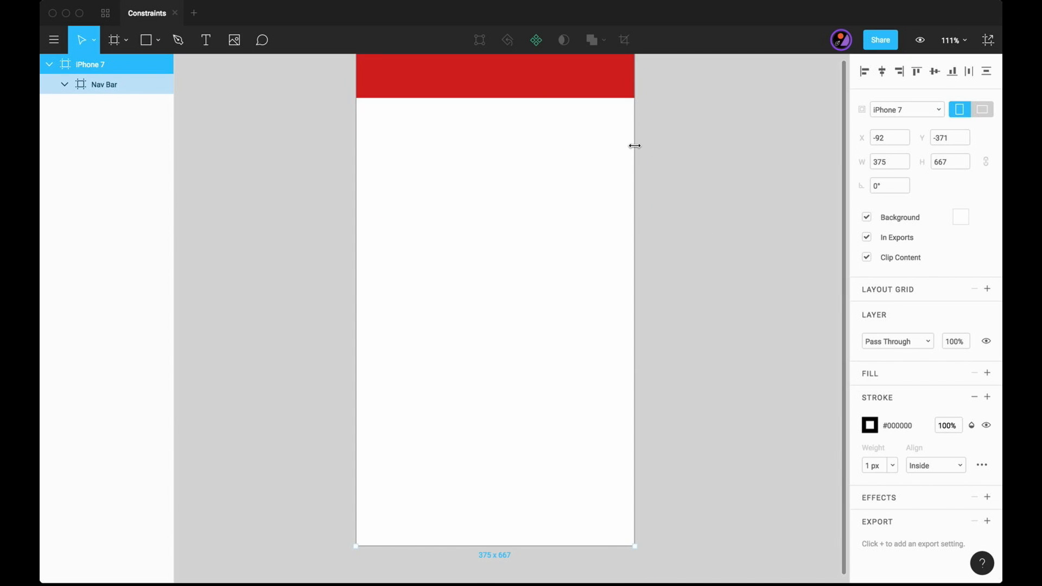
drag(634, 145, 740, 143)
click(801, 155)
scroll(806, 153, up, 3)
key(super+z)
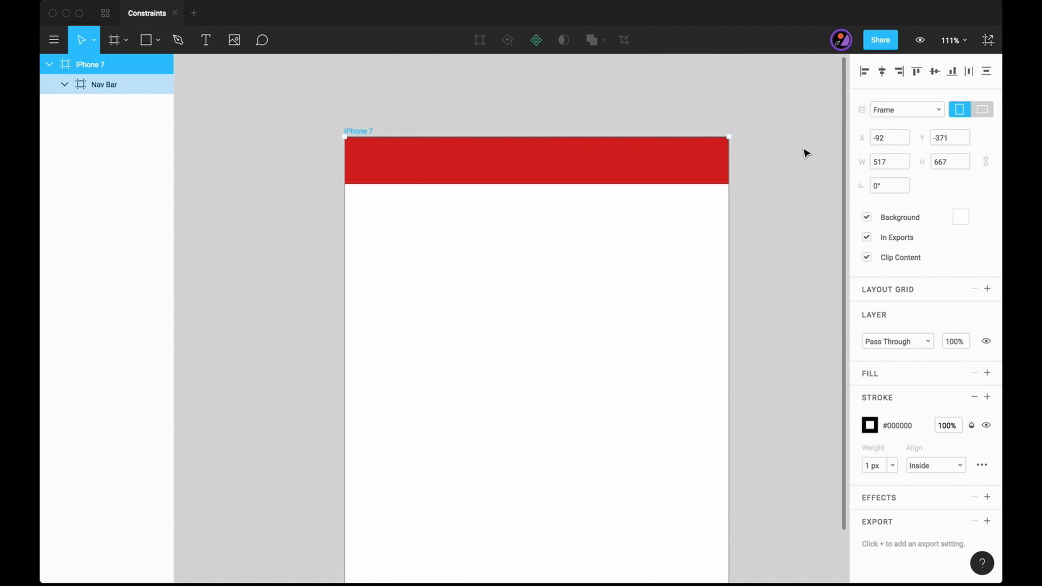
key(super+z)
click(793, 156)
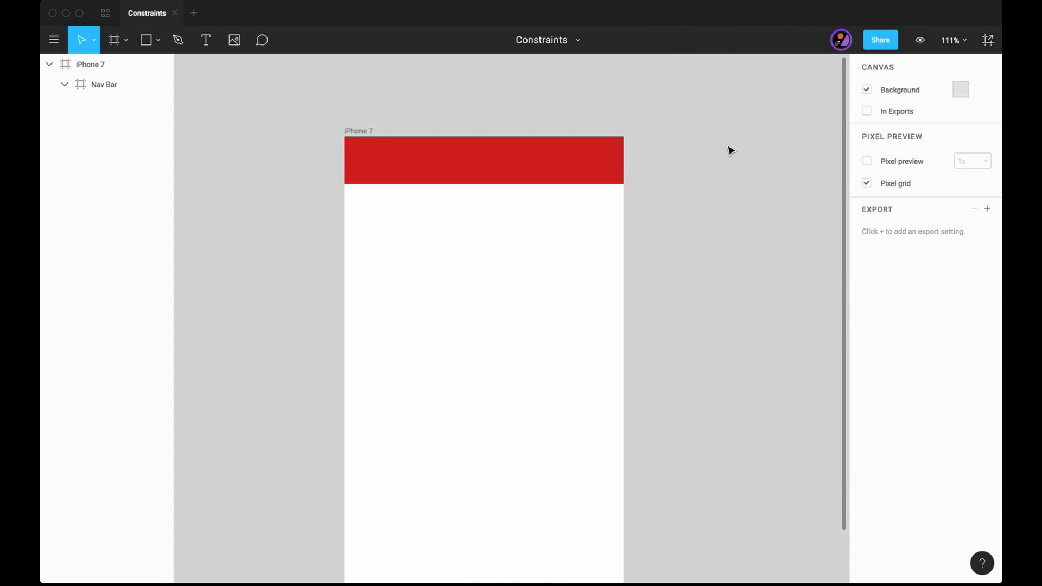
- Draw a full-width rectangle 375 x 20 along the upper edge inside the Nav Bar
click(550, 170)
key(r)
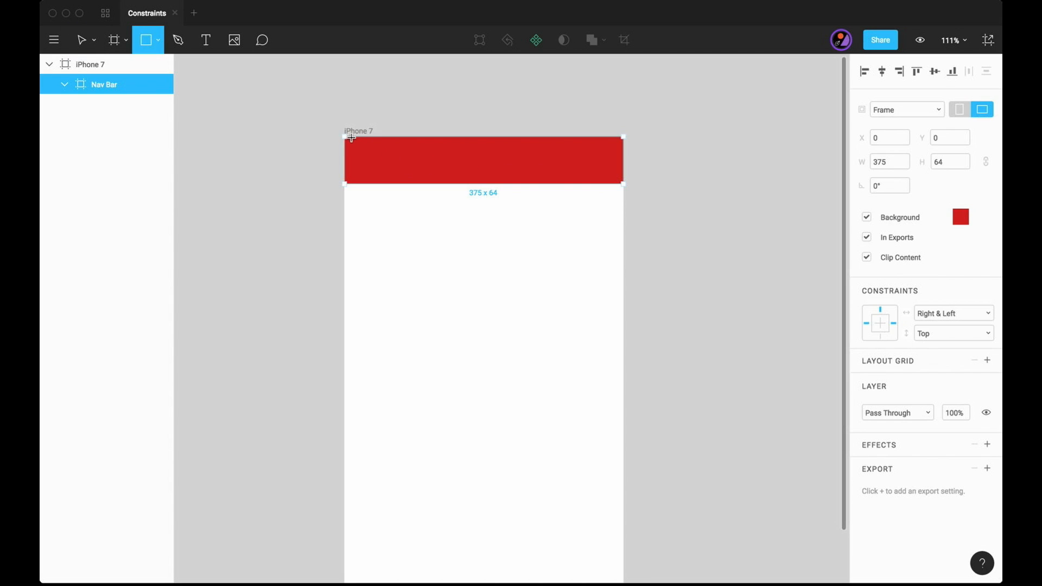
drag(346, 137, 626, 153)
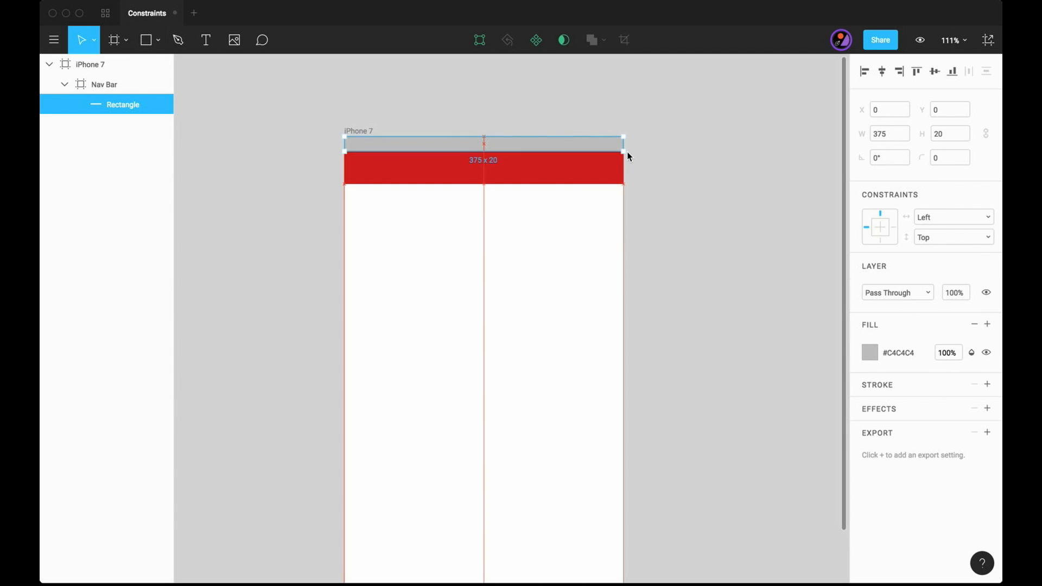
- Set the horizontal constraint of the rectangle inside the Nav Bar to Right & Left
click(608, 144)
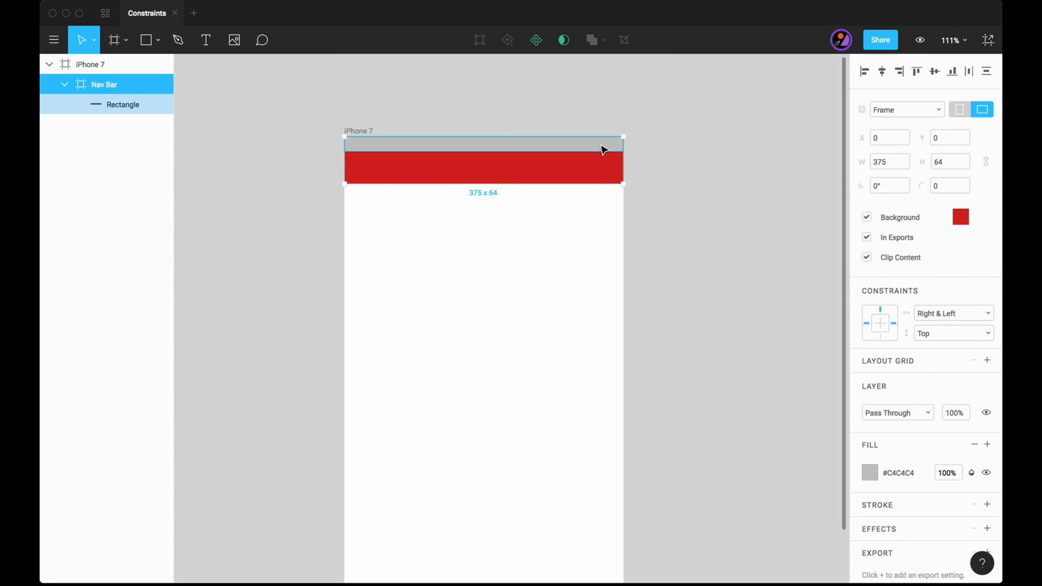
double_click(603, 149)
click(956, 218)
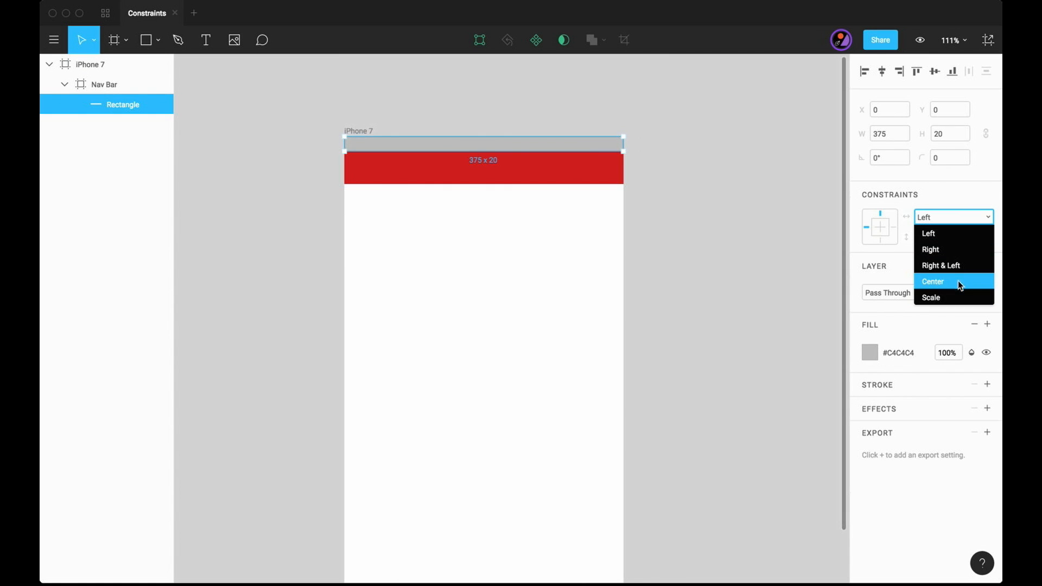
click(960, 265)
click(835, 289)
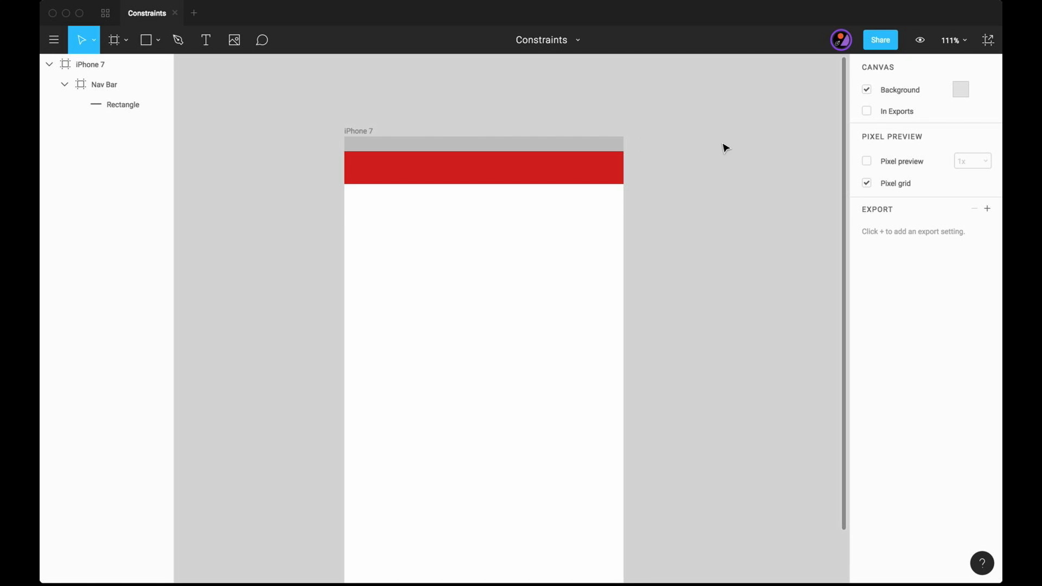
- Test the rectangle's constraints by widening the iPhone 7 frame to about 437, and undo the changes
click(359, 131)
scroll(777, 297, down, 3)
drag(614, 230, 651, 264)
scroll(741, 231, up, 2)
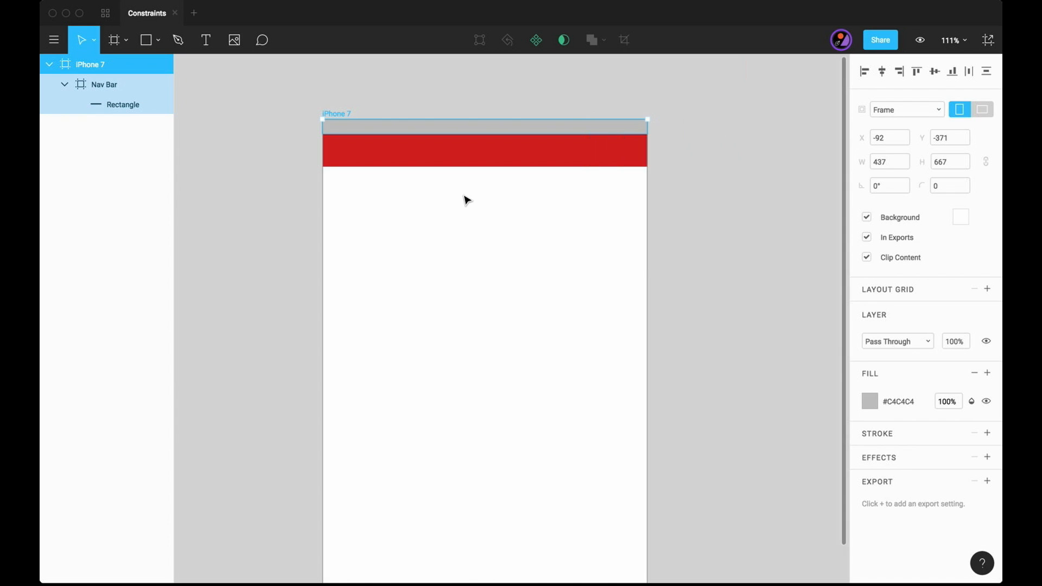
scroll(467, 201, up, 1)
key(super+z)
key(super+z)
drag(473, 129, 471, 146)
key(super+z)
click(716, 216)
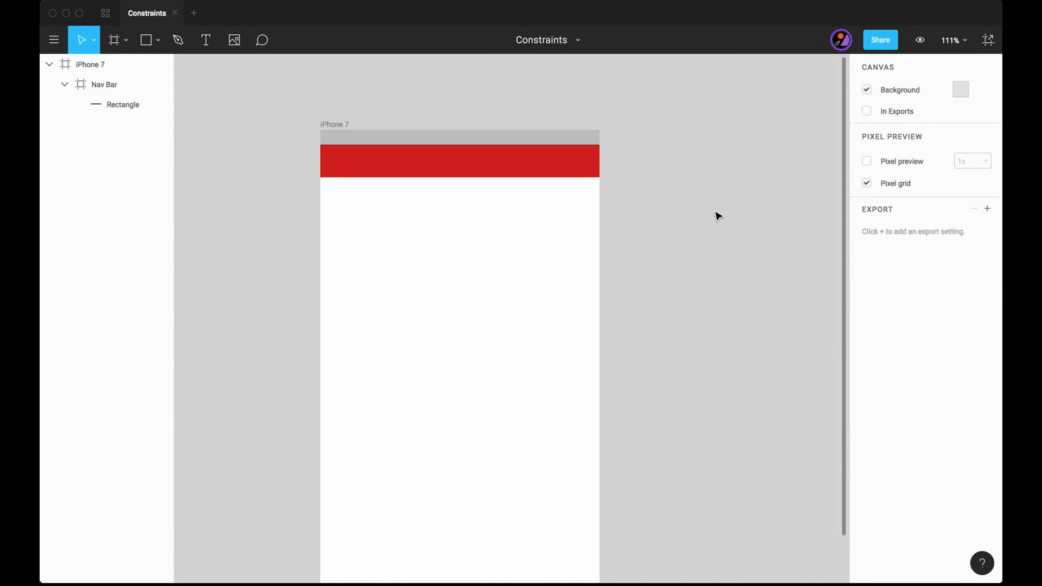
- Sample the Nav Bar's red as the rectangle's fill and darken it to #B81212
click(549, 135)
click(871, 353)
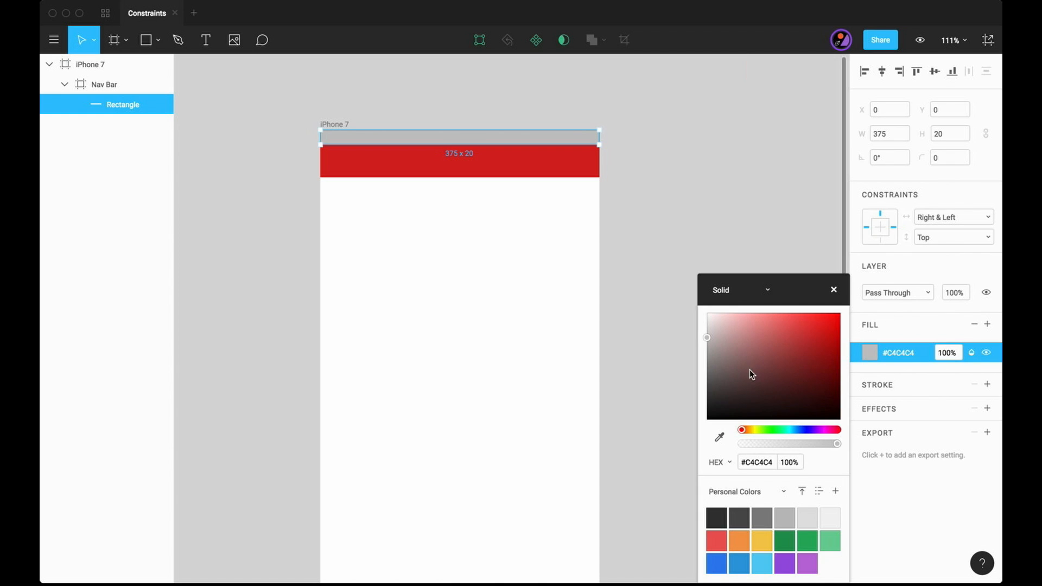
click(720, 437)
click(553, 155)
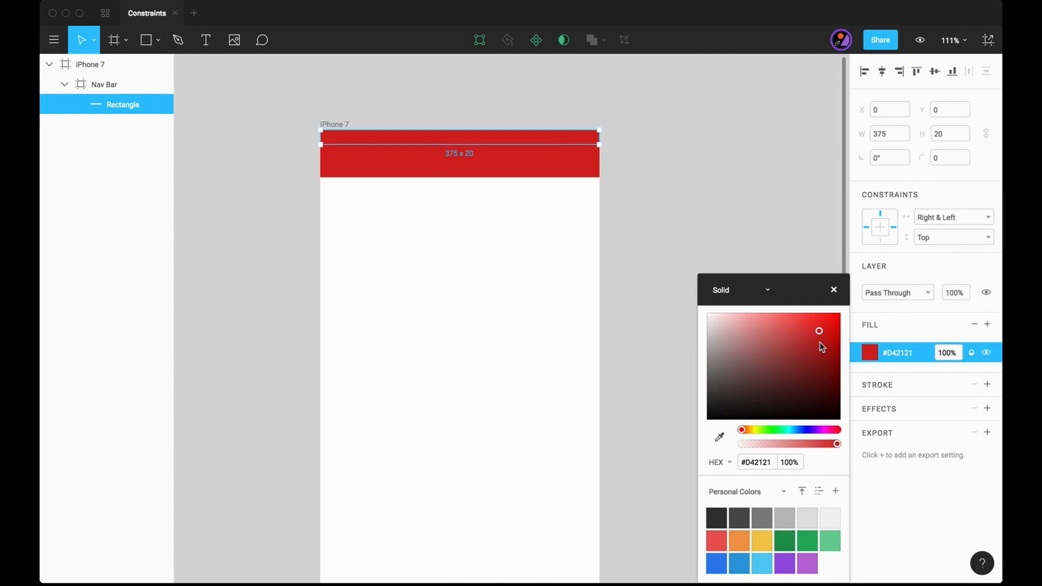
drag(821, 346, 828, 349)
click(775, 294)
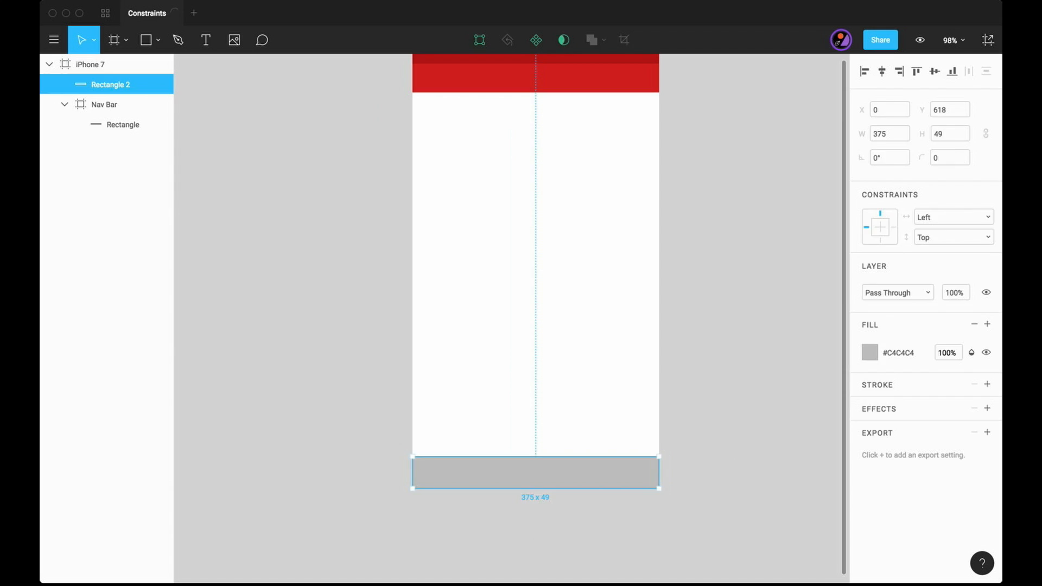
- Draw a full-width frame 375 x 49 along the lower edge of the iPhone 7 frame
key(Delete)
key(f)
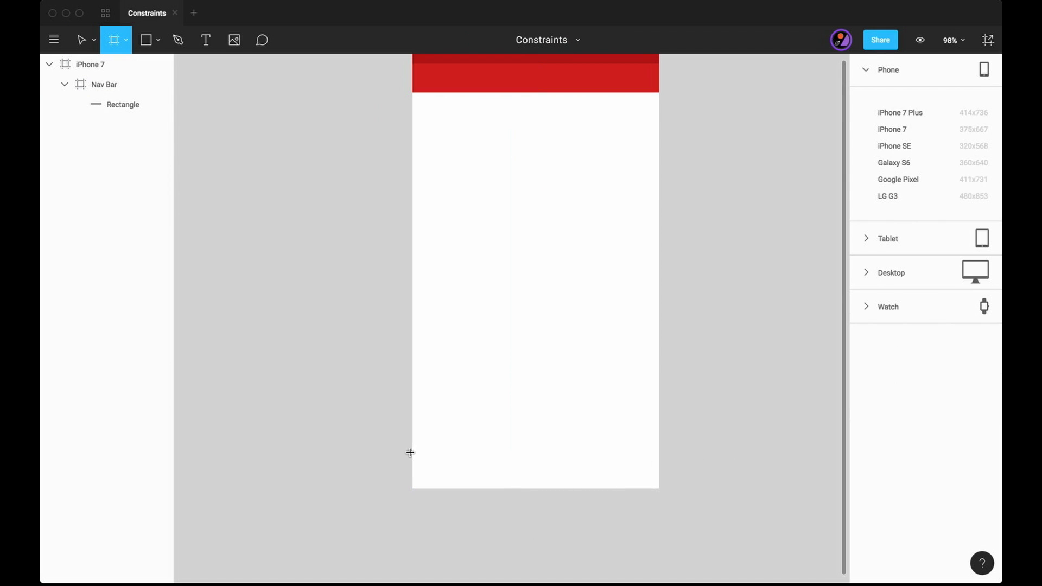
drag(410, 453, 659, 484)
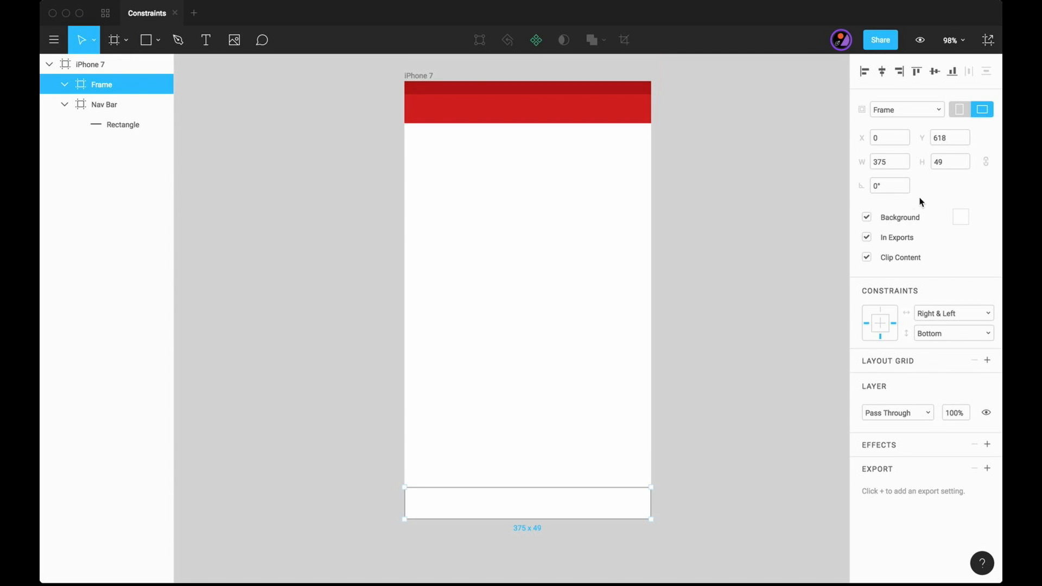
- Set the lower frame's background colour to dark red #B23131
click(961, 217)
click(906, 280)
click(775, 350)
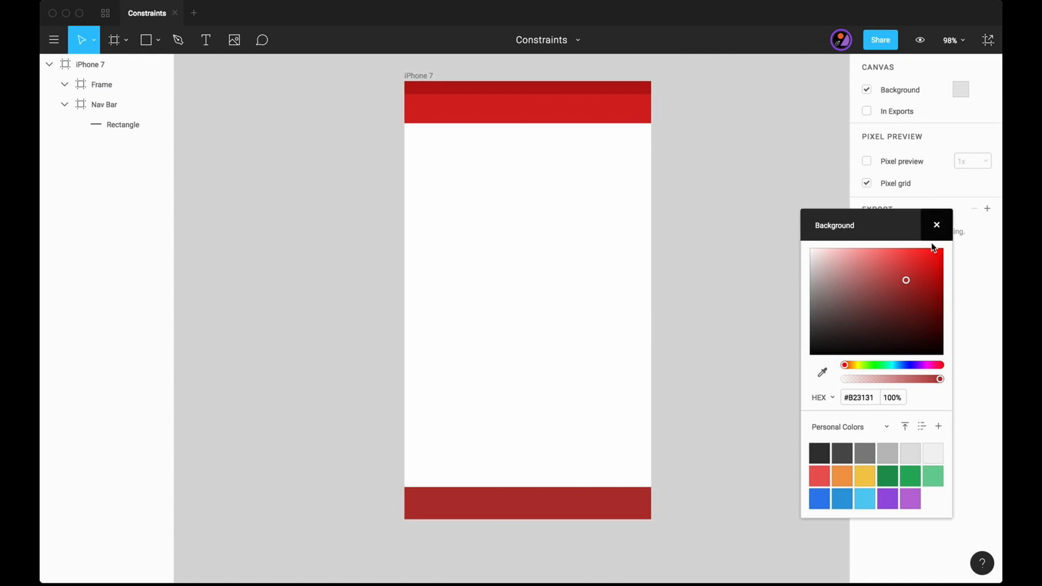
click(936, 225)
- Test the bars' constraints by resizing the iPhone 7 frame to about 399 x 338, and undo the resize
click(421, 77)
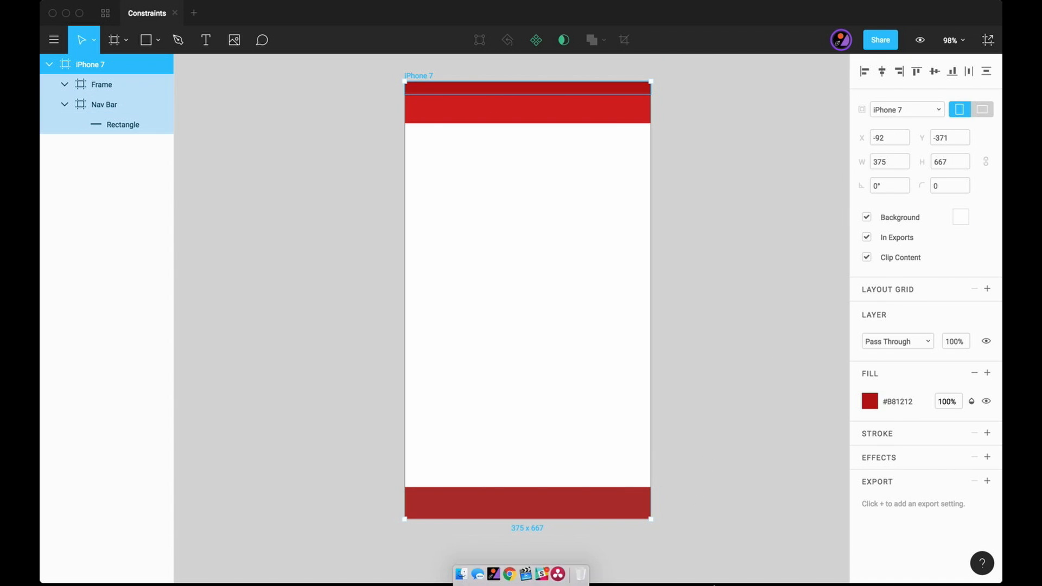
drag(653, 520, 599, 205)
scroll(598, 205, up, 5)
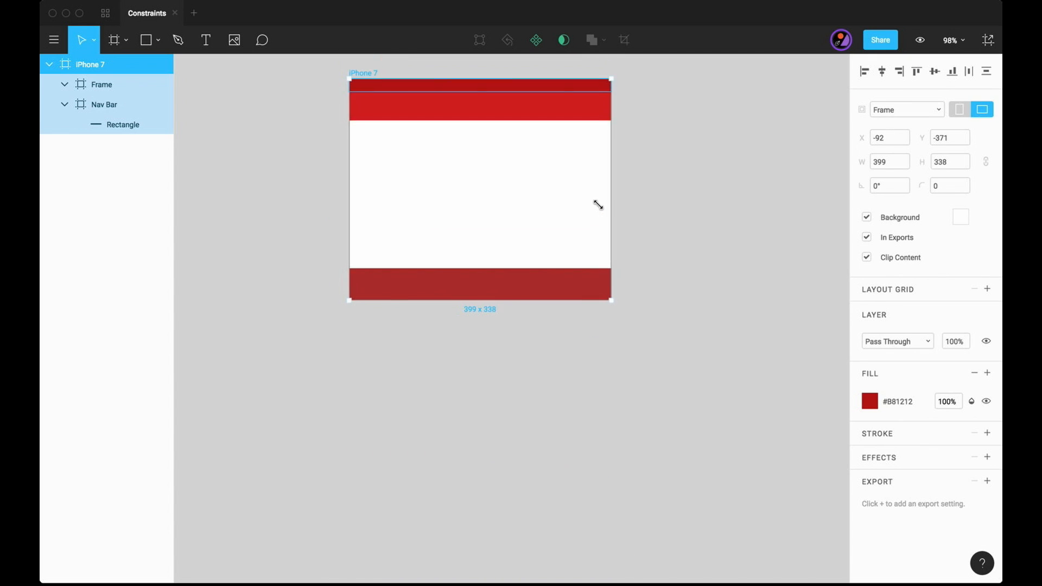
key(super+z)
click(692, 292)
scroll(692, 292, left, 2)
scroll(692, 291, down, 3)
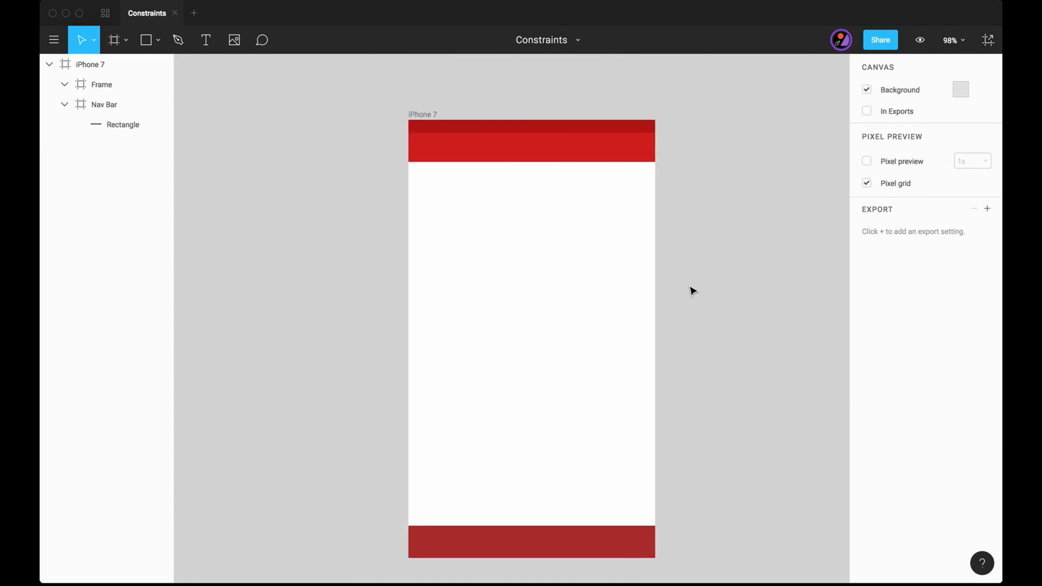
- Change the background colour of the frame along the iPhone 7's lower edge to light grey #E1E1E1
click(598, 511)
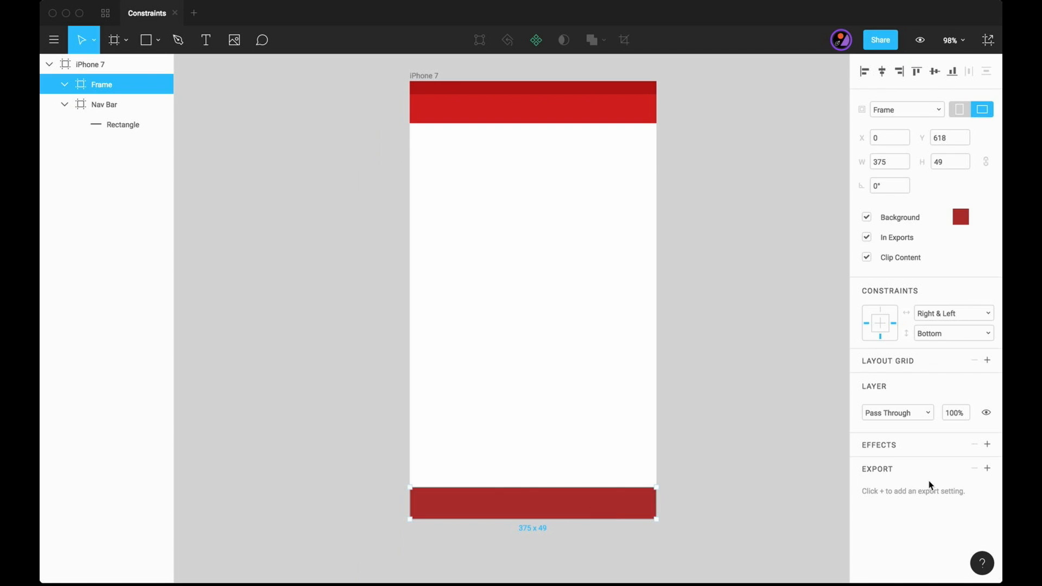
click(961, 217)
drag(898, 289, 824, 261)
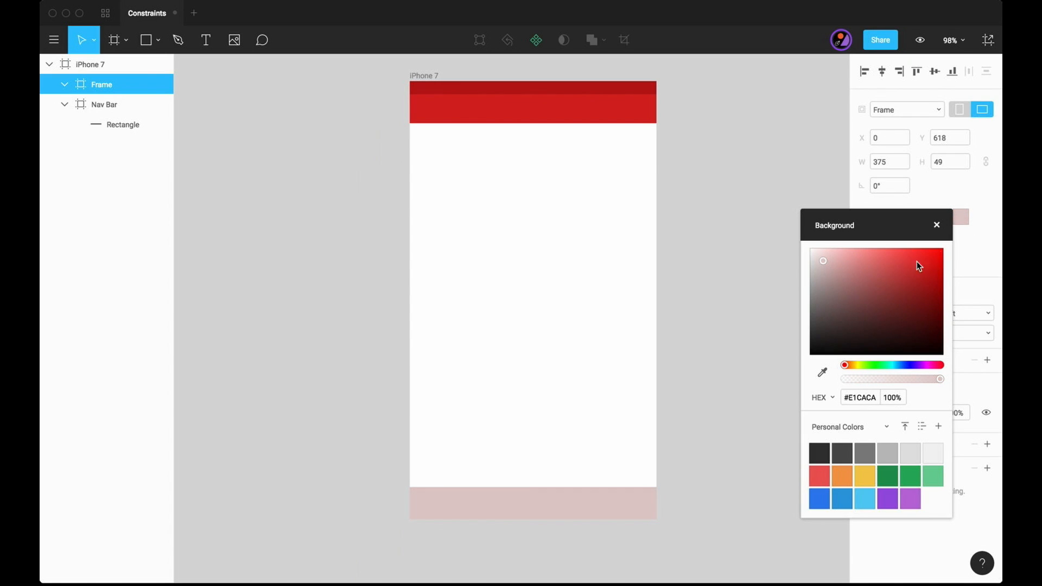
click(938, 224)
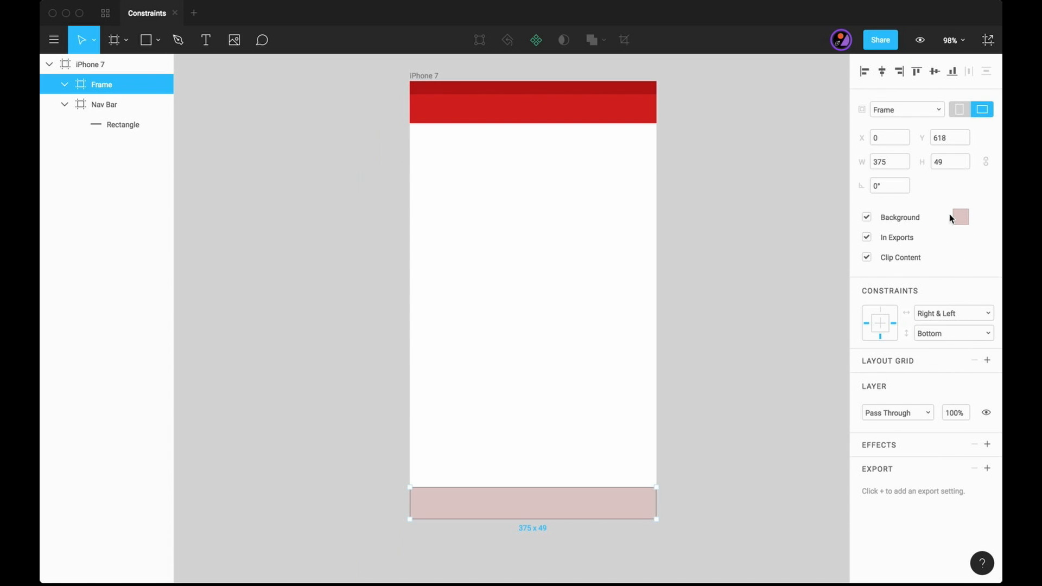
click(952, 217)
drag(857, 289, 798, 260)
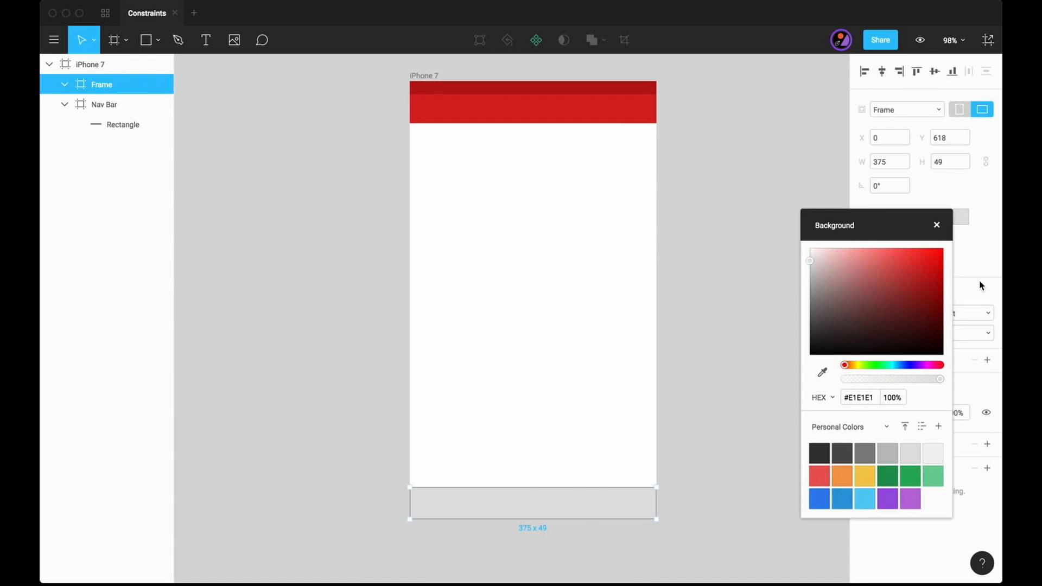
click(938, 225)
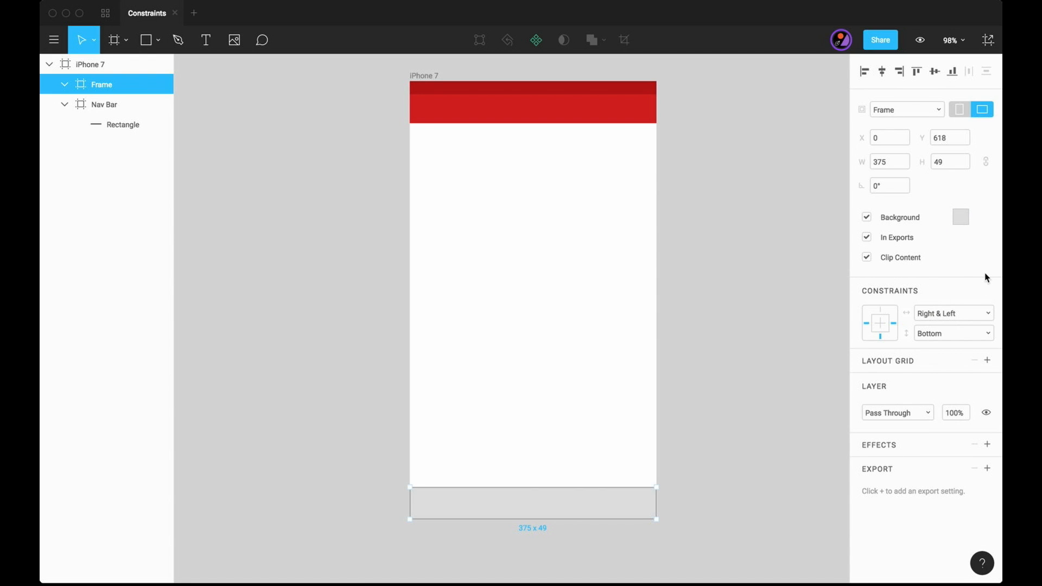
- Add a five-column stretch layout grid with a gutter of 0 to the lower bar frame
click(987, 360)
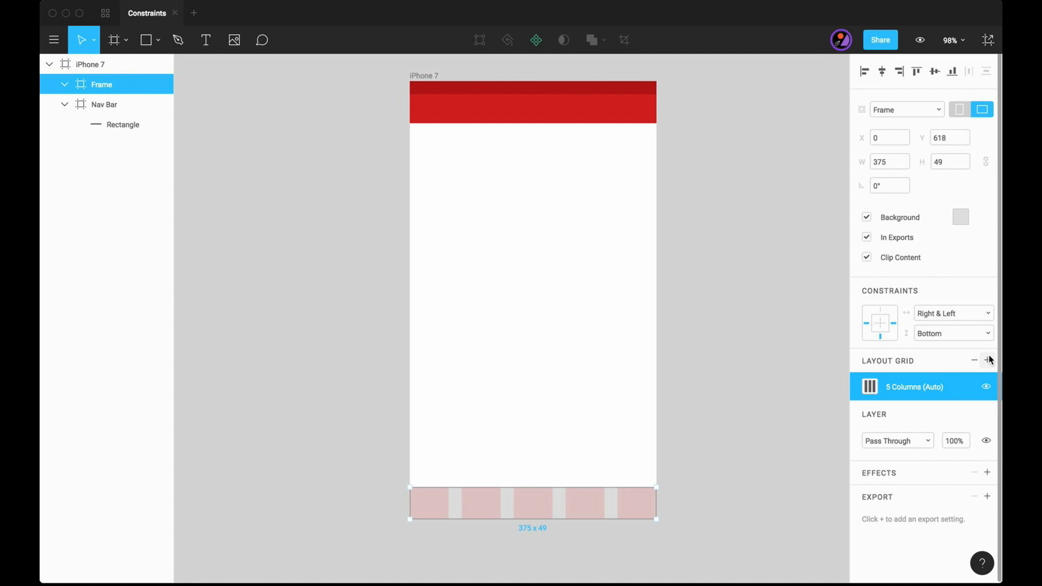
click(869, 386)
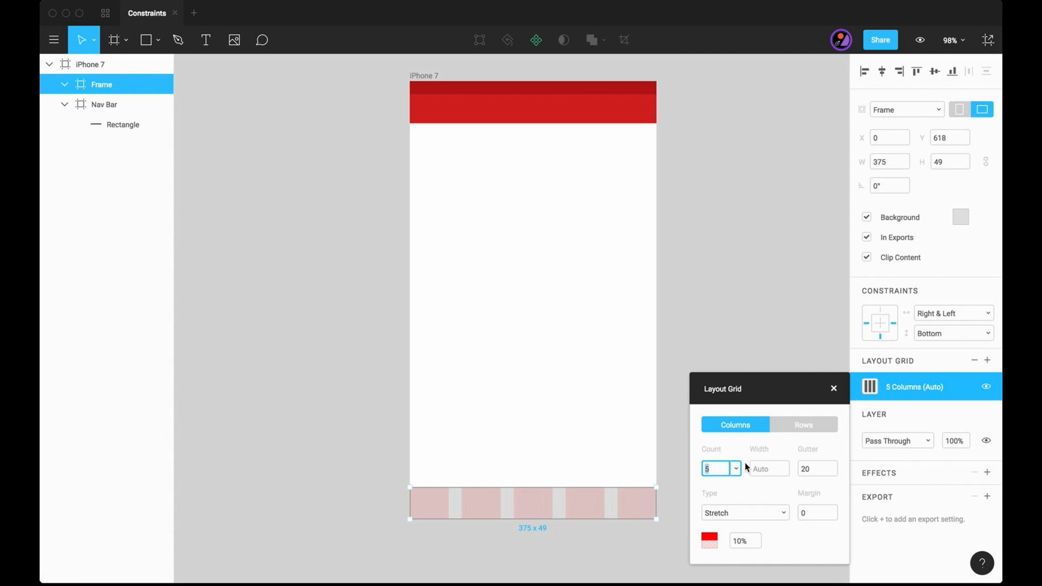
click(826, 474)
key(BackSpace)
key(BackSpace)
text(0)
key(Return)
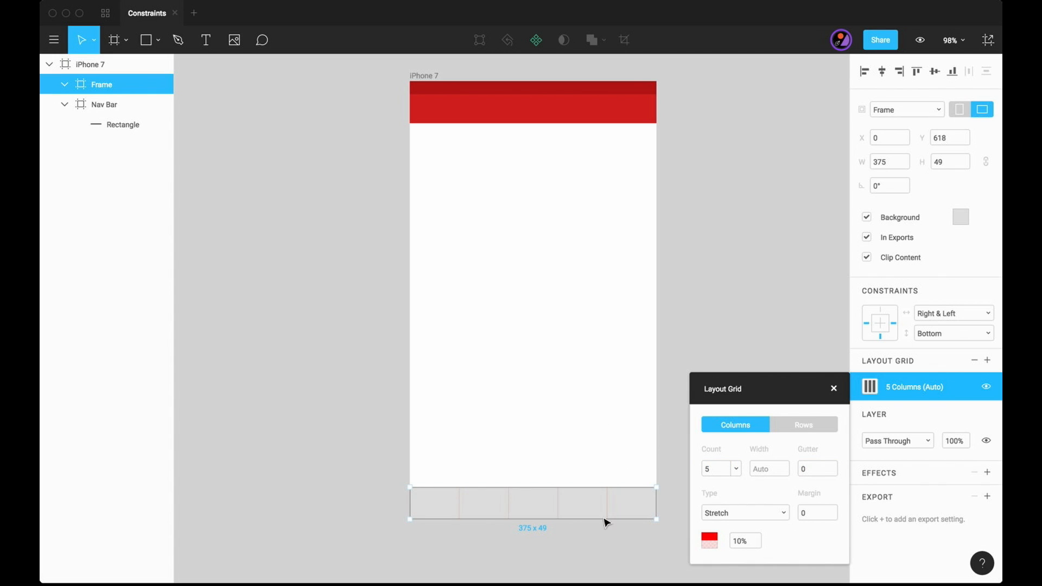
click(834, 388)
- Draw a 25 x 25 square in the lower bar's middle column, horizontally centred at X 175, Y 8
scroll(605, 483, up, 2)
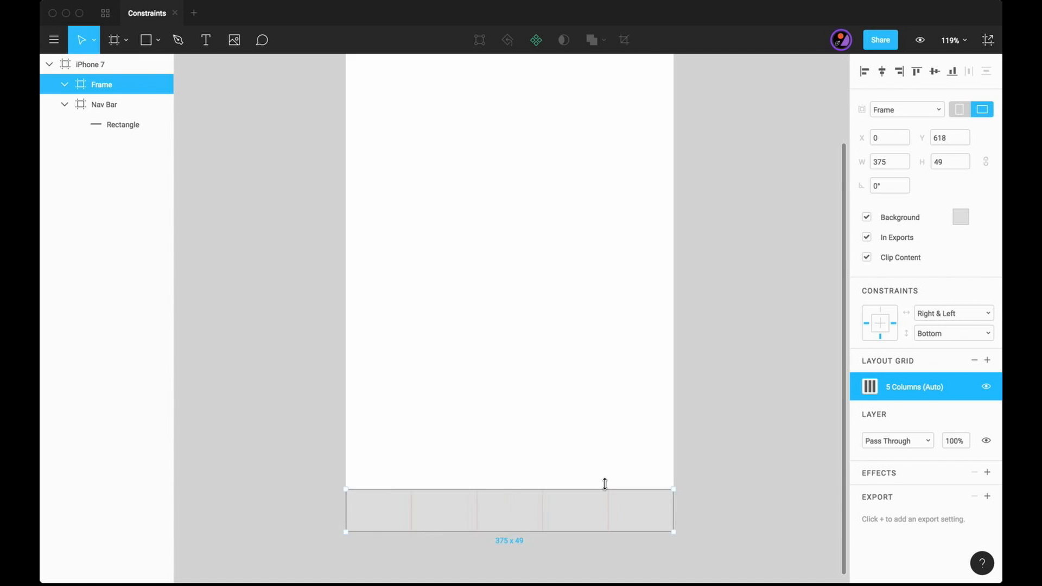
scroll(605, 483, up, 2)
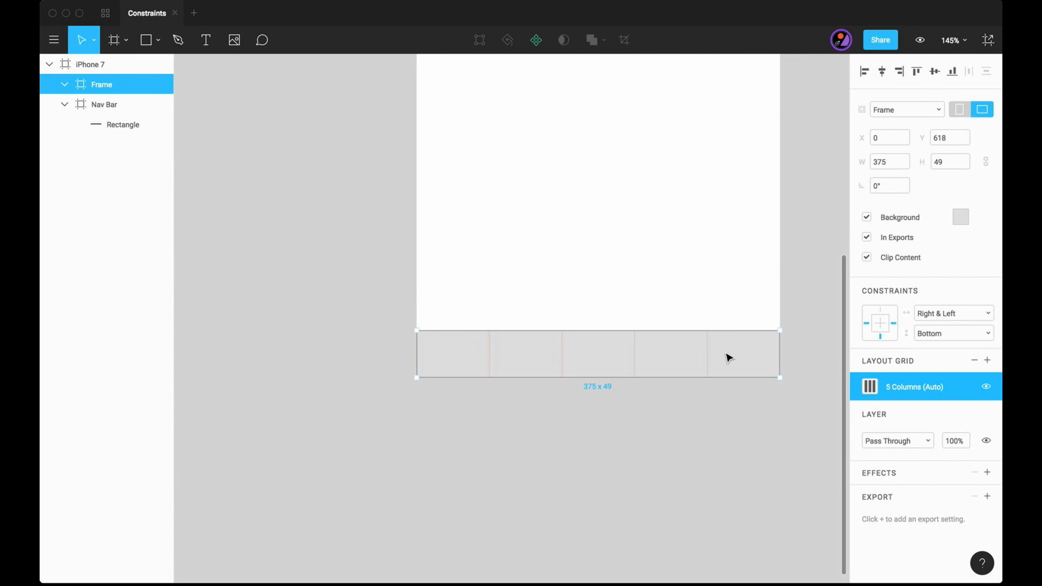
click(540, 404)
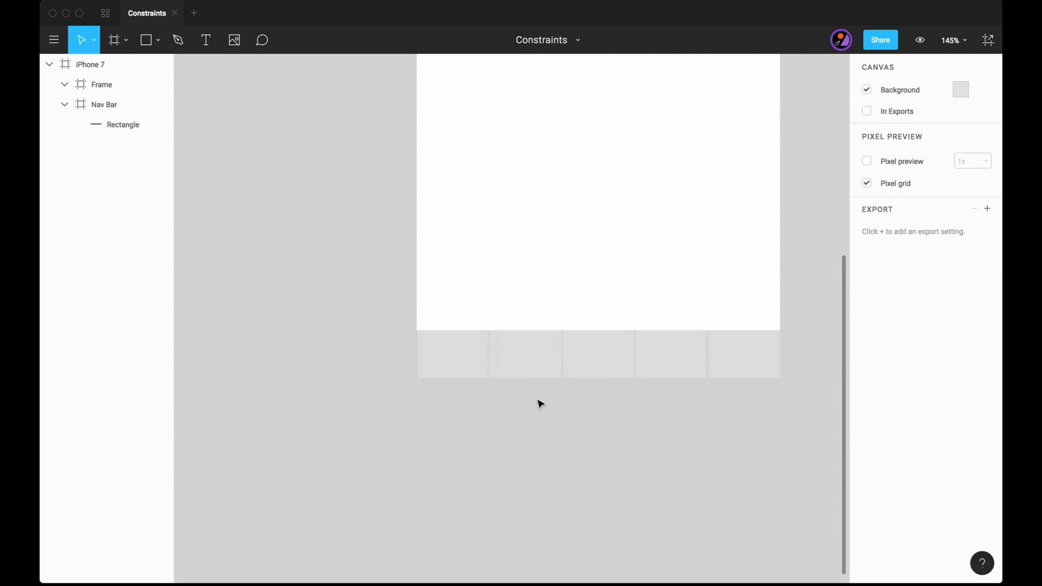
key(r)
mouse_move(584, 337)
mouse_down()
mouse_move(613, 363)
mouse_move(603, 352)
mouse_up()
key(alt)
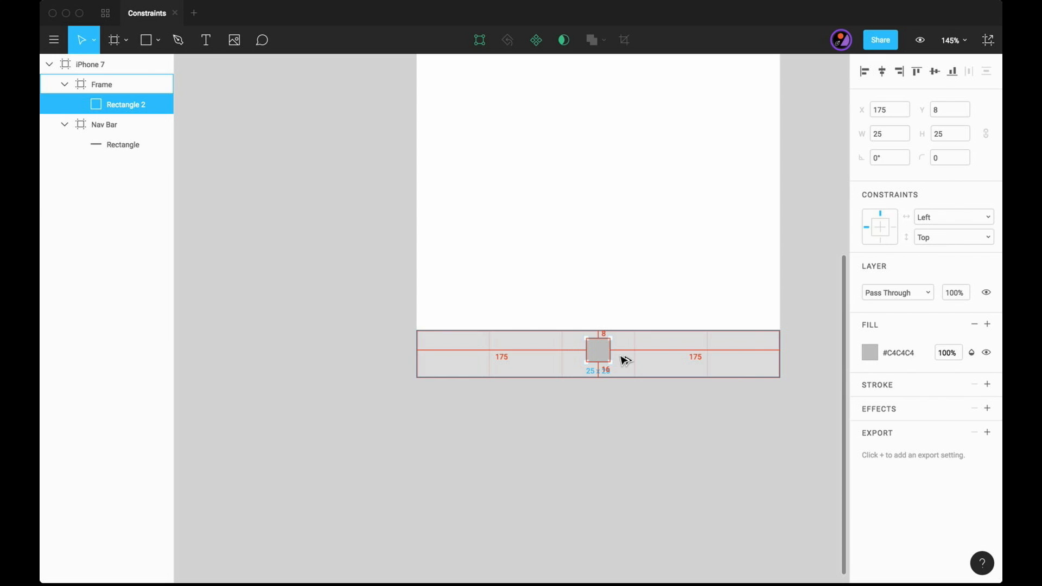
- Place copies of the square in the lower bar's second column at X 101 and first column at X 27
key(super+d)
key(shift+Left)
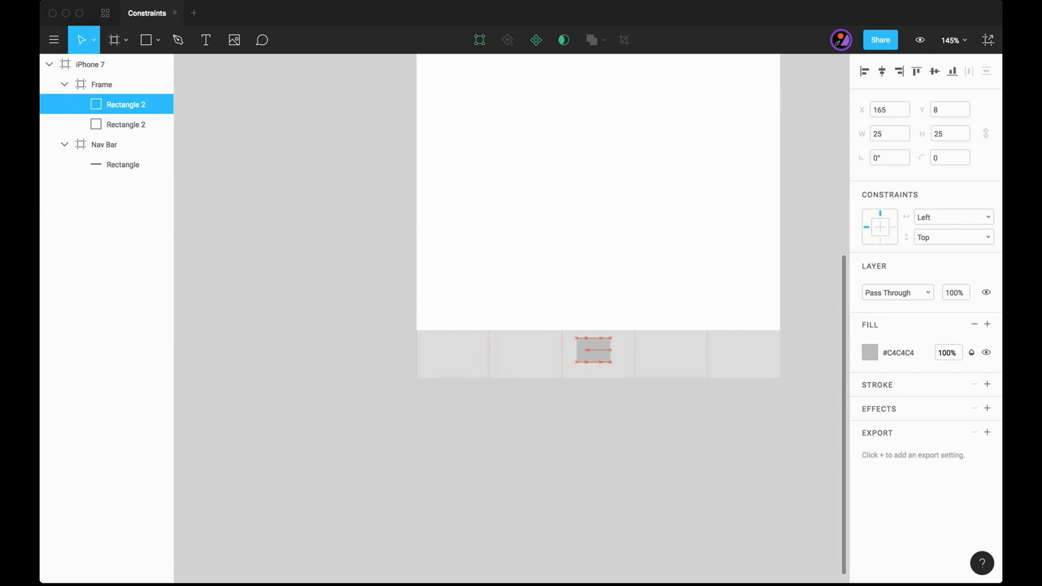
drag(590, 351, 531, 352)
key(alt)
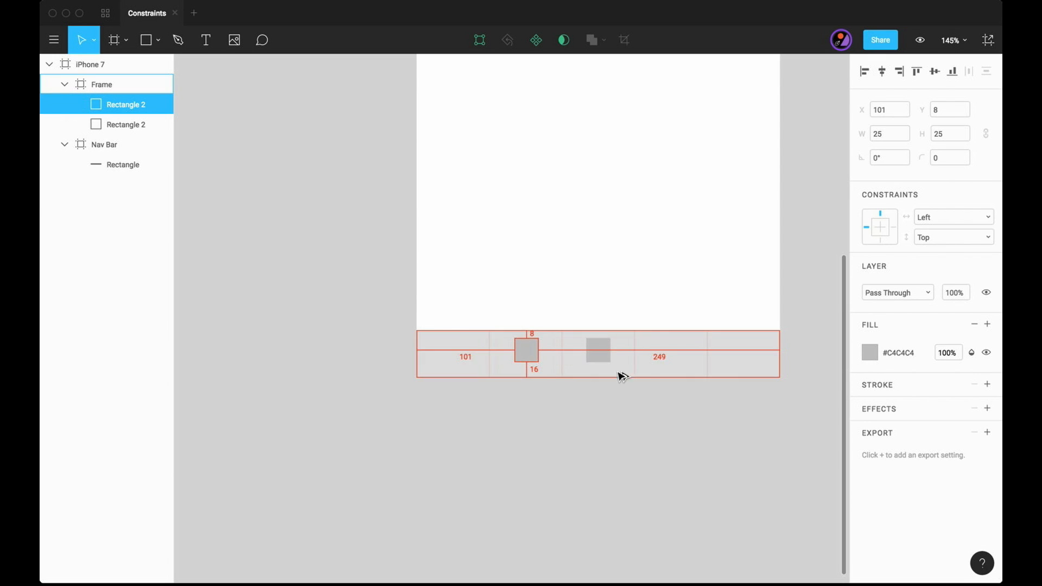
key(Left)
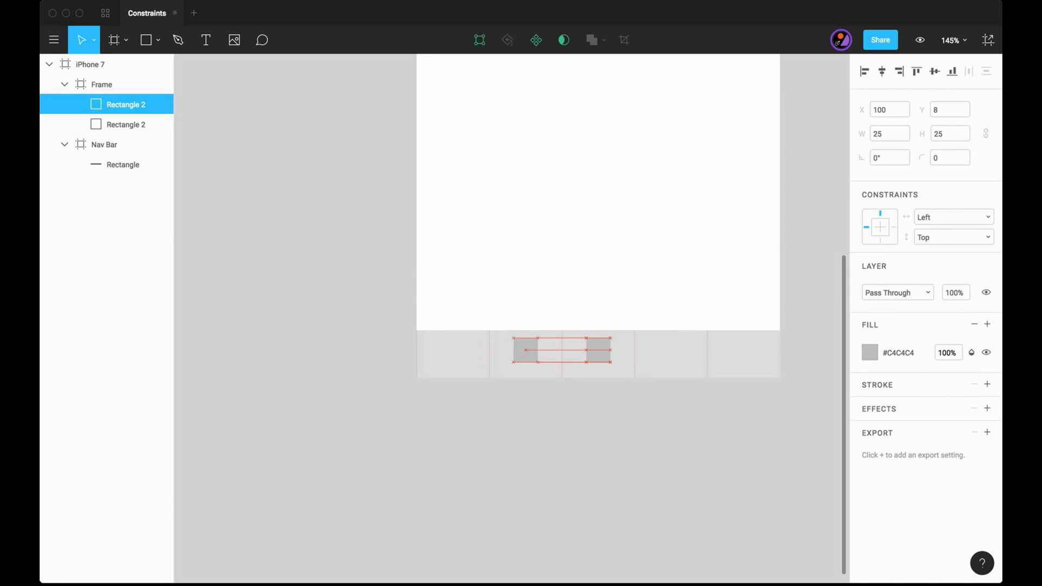
key(alt)
key(Right)
key(alt)
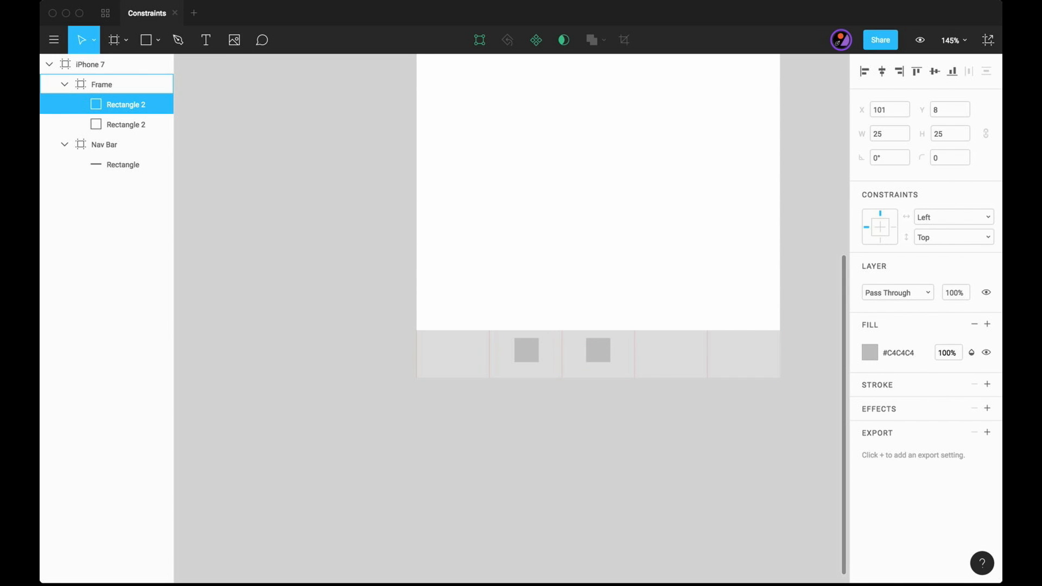
key(super+d)
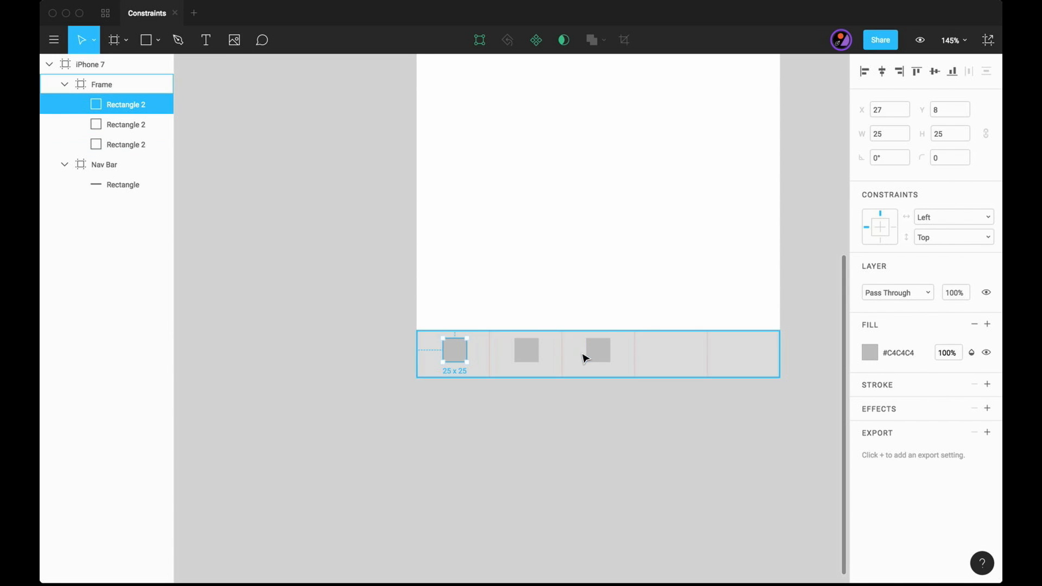
- Duplicate two of the squares together and move the copies into the lower bar's fourth and fifth columns
click(591, 354)
shift+click(528, 354)
key(super+d)
key(shift+Right)
key(shift+Right)
key(shift+Right)
key(shift+Right)
key(shift+Right)
key(shift+Right)
key(shift+Right)
key(shift+Right)
key(shift+Right)
key(shift+Right)
key(shift+Right)
key(shift+Right)
key(shift+Right)
key(shift+Right)
key(shift+Right)
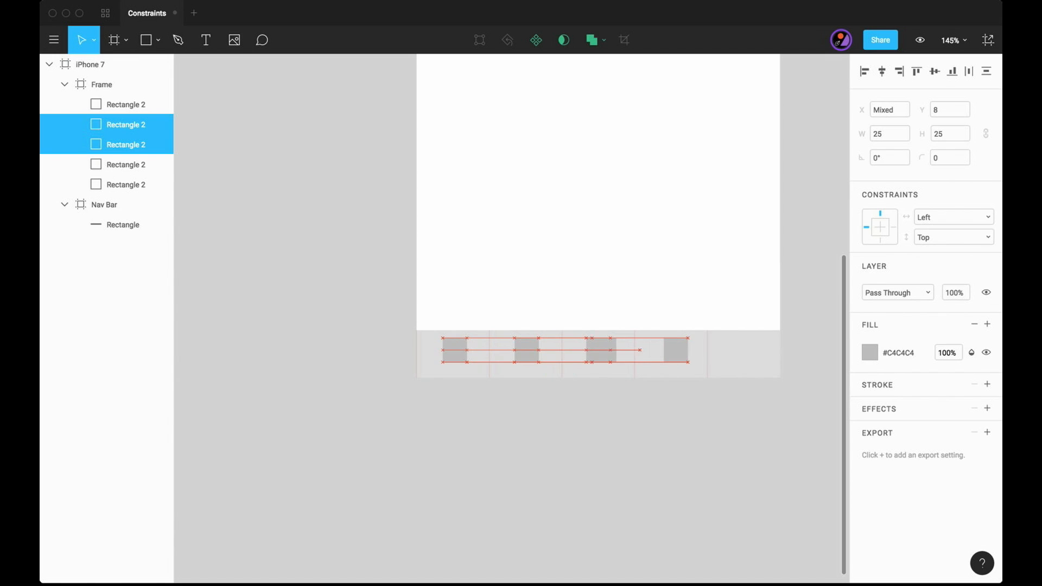
key(Right)
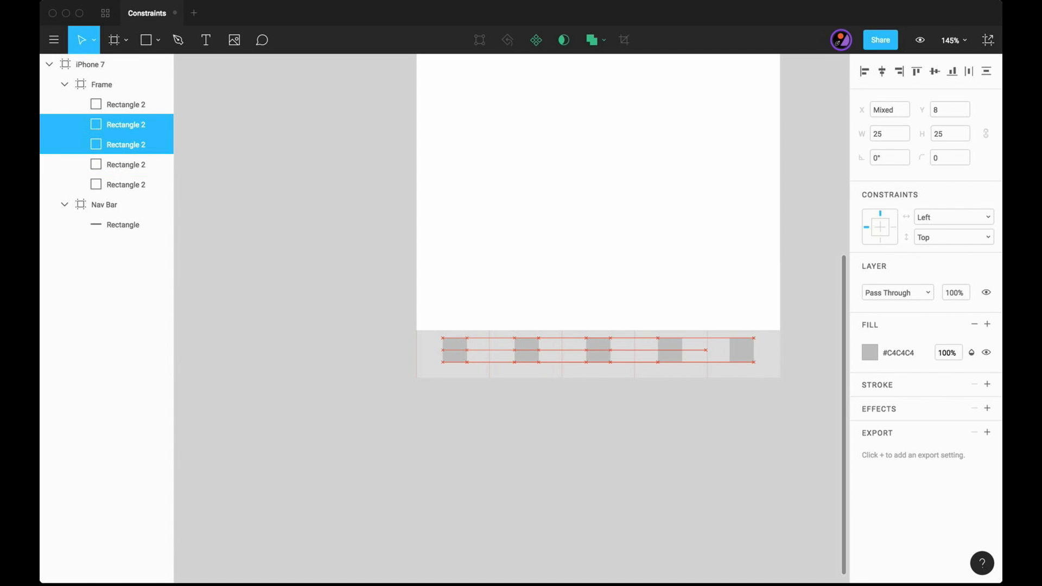
click(602, 440)
- Set the constraints of all five squares in the lower bar to Center horizontally and Top vertically
click(747, 347)
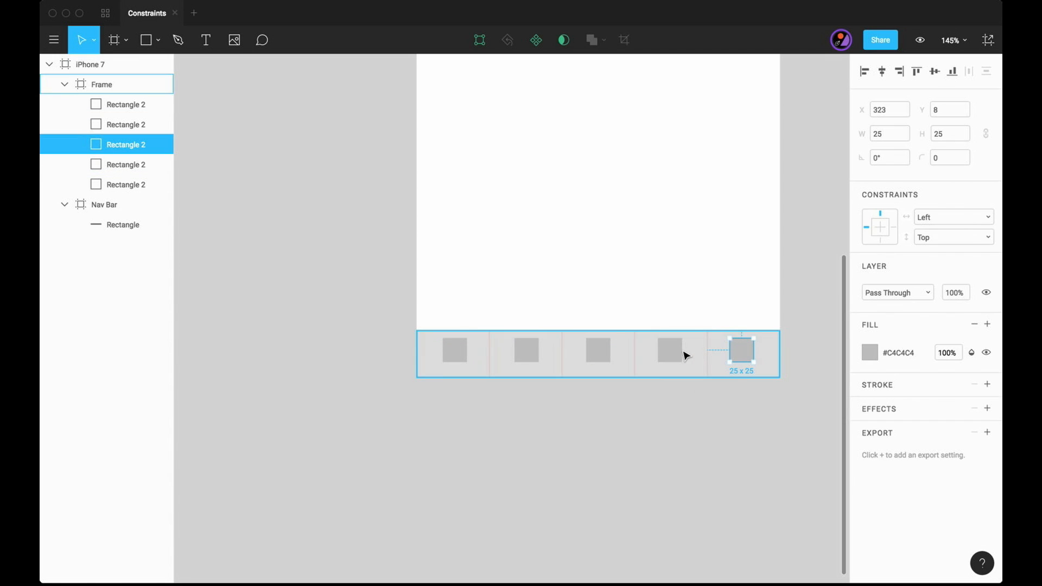
shift+click(671, 351)
shift+click(599, 354)
shift+click(524, 355)
shift+click(455, 350)
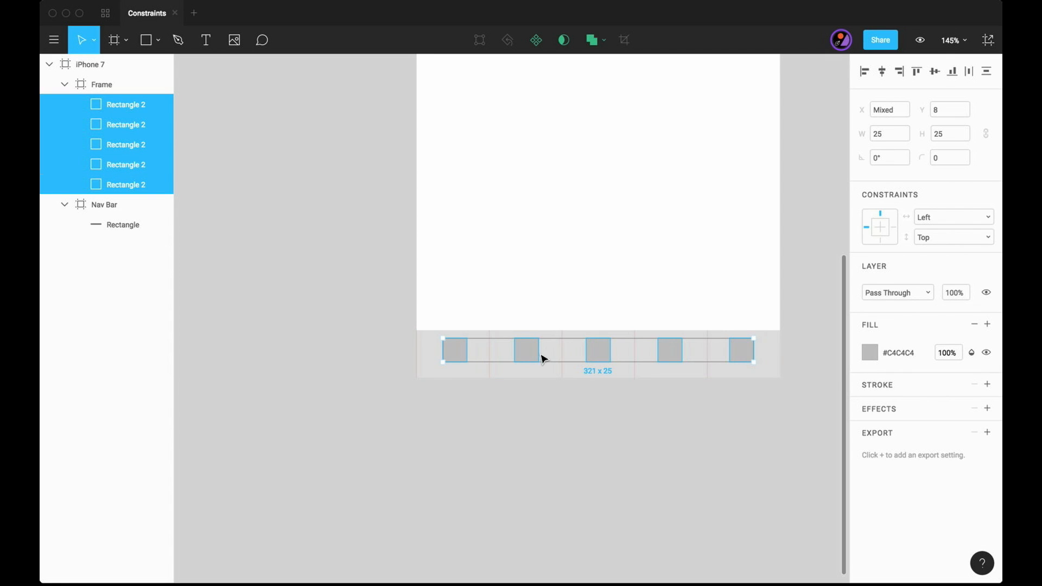
click(962, 219)
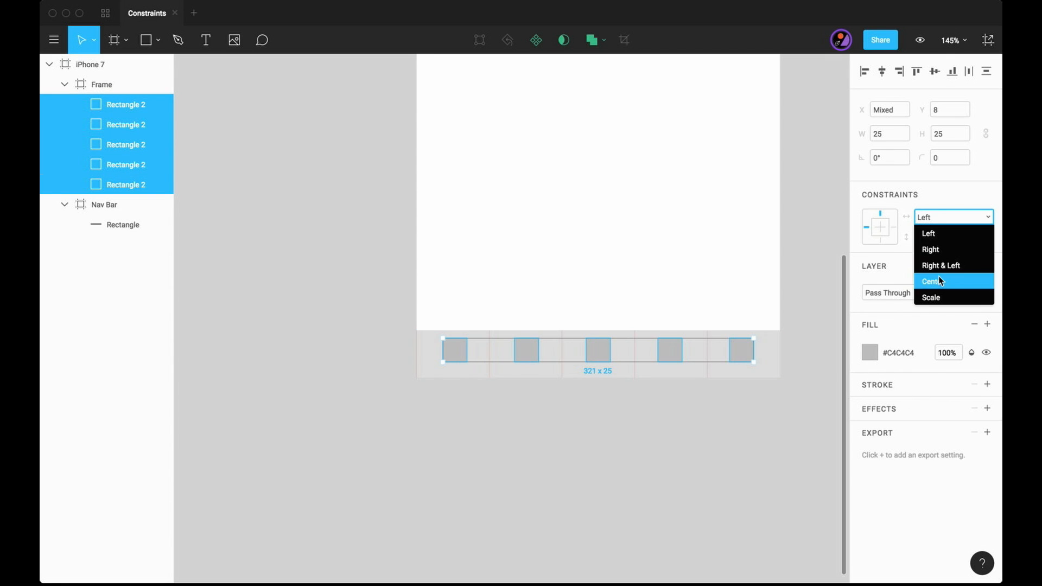
click(940, 278)
click(958, 238)
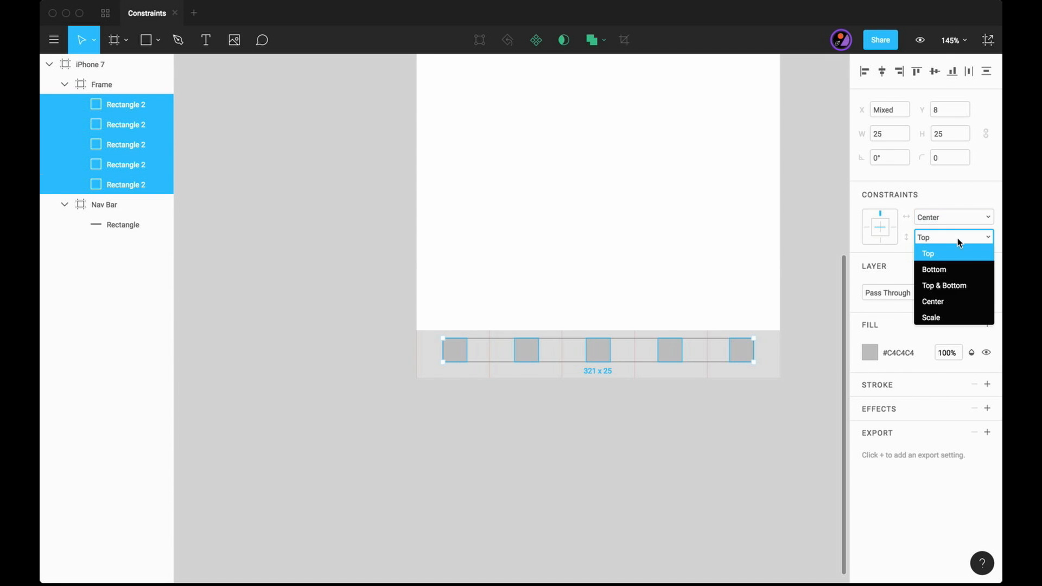
click(928, 254)
click(777, 430)
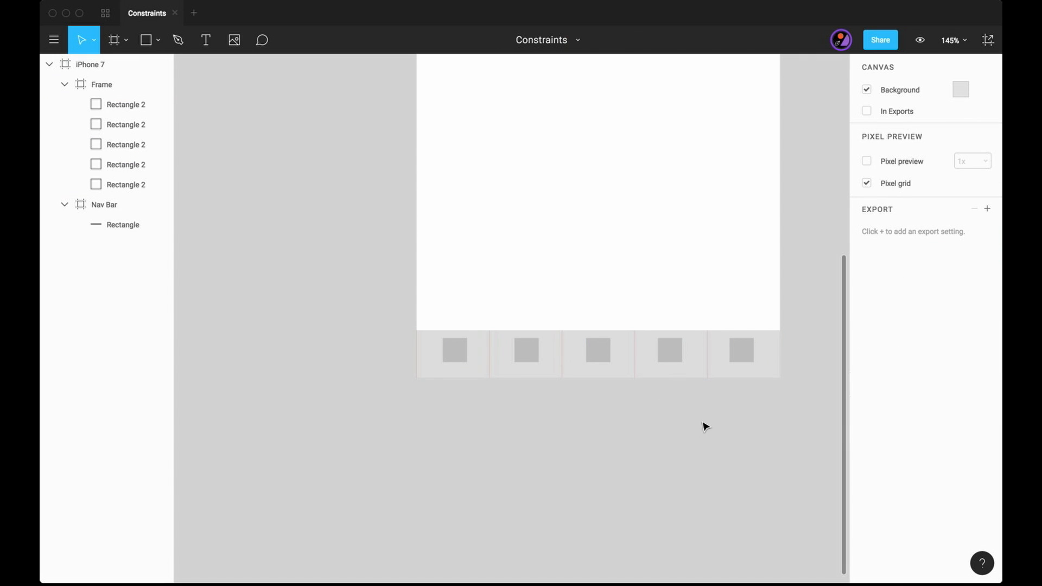
- Test the five squares' constraints by resizing the iPhone 7 frame, and undo the resize
key(minus)
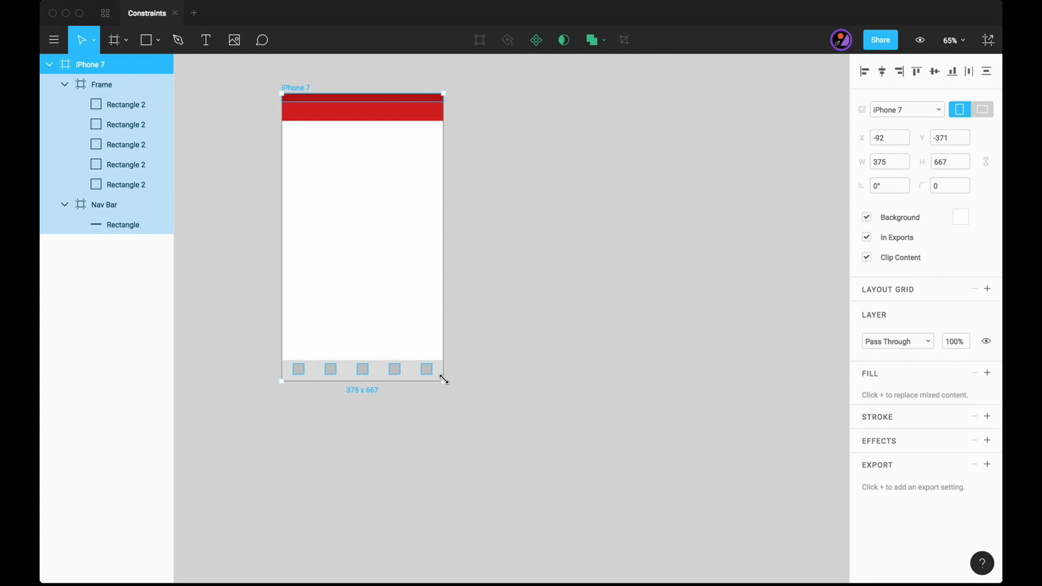
drag(444, 380, 444, 418)
key(super+z)
click(545, 481)
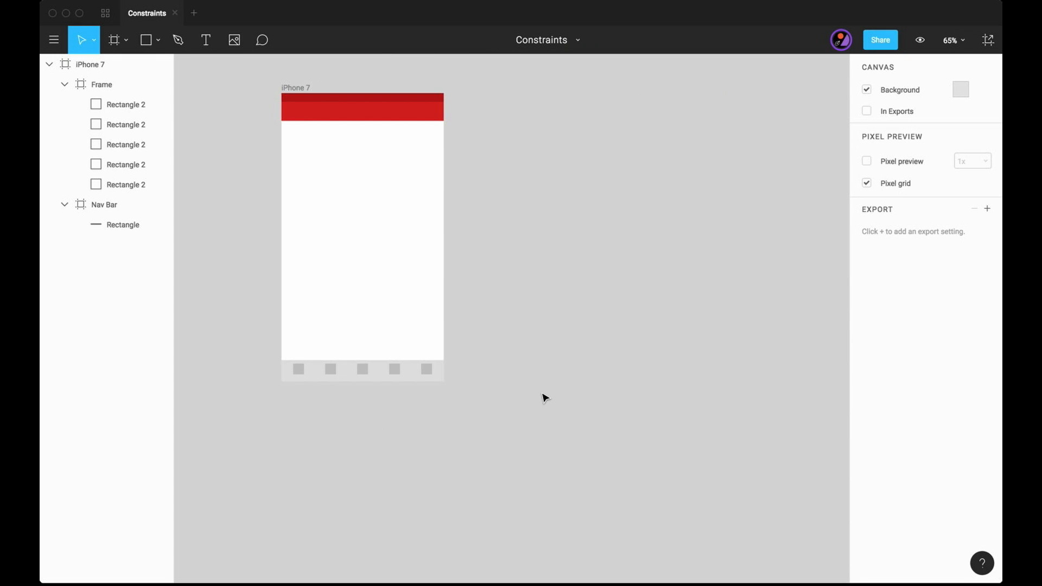
- Draw a full-width rectangle 375 x 44 at Y 128, below the Nav Bar in the iPhone 7 frame
scroll(384, 212, up, 4)
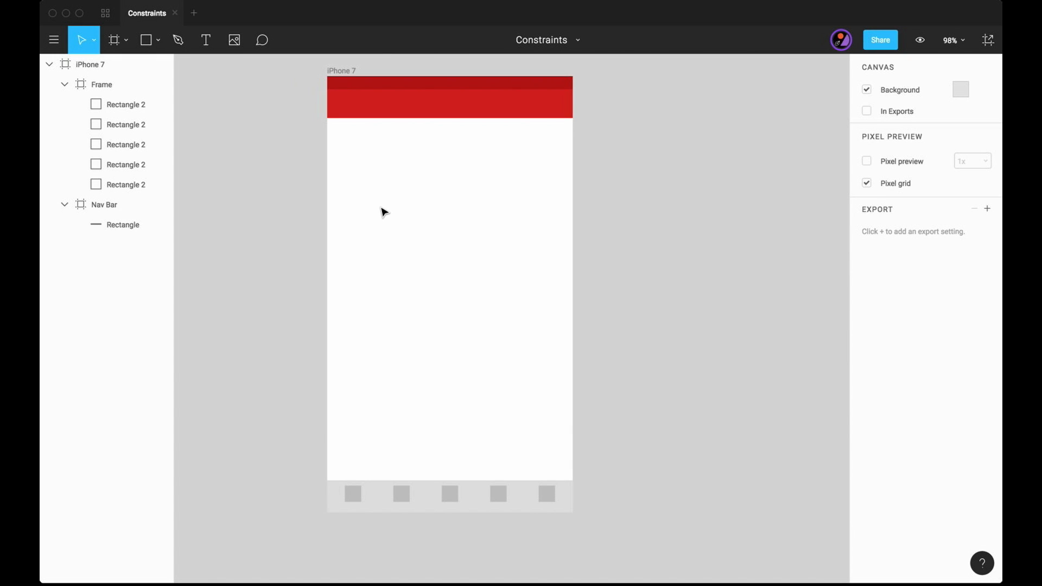
key(super+0)
scroll(385, 212, up, 1)
scroll(384, 212, left, 1)
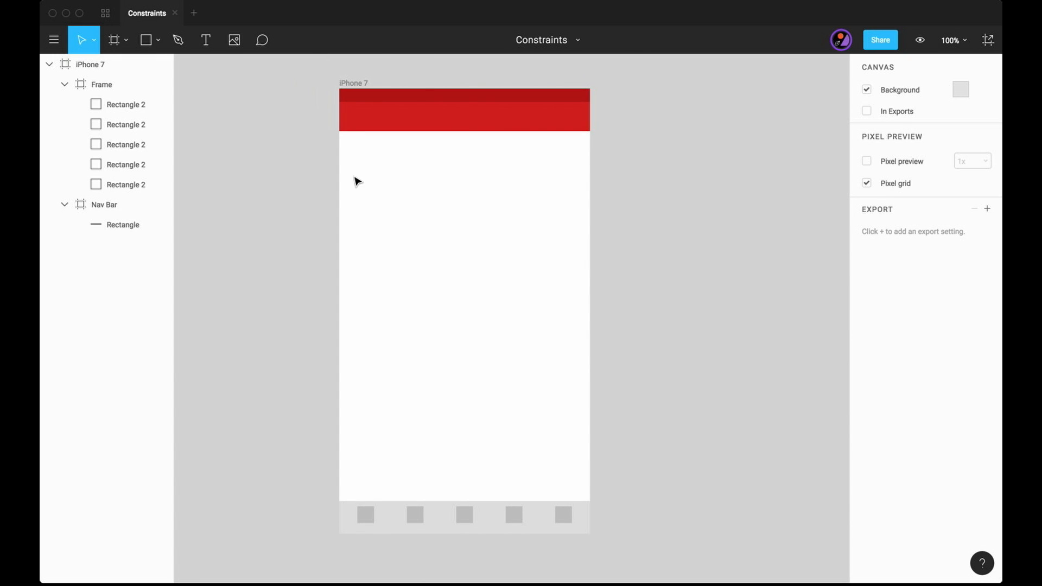
key(r)
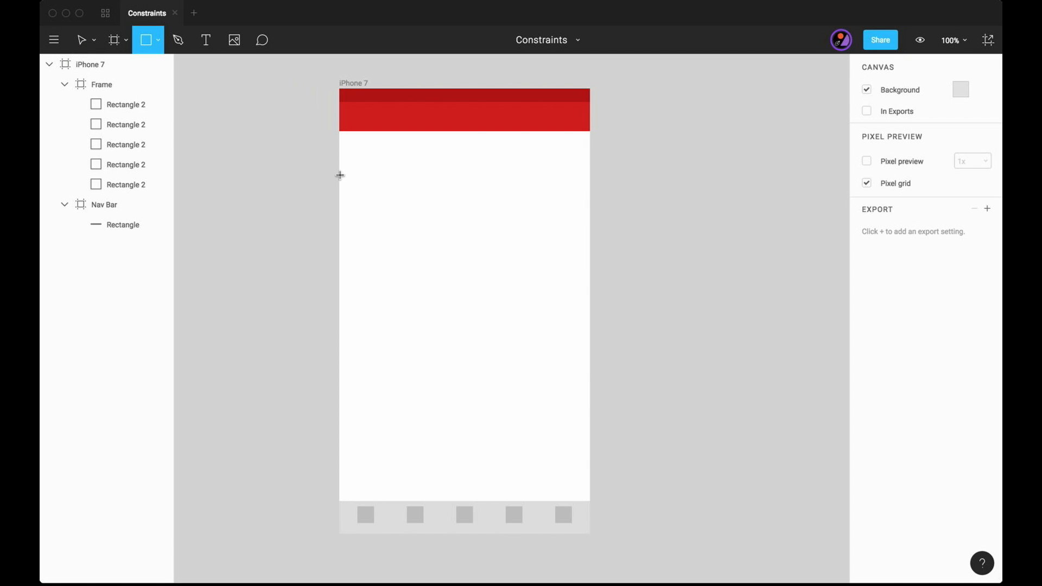
mouse_move(340, 175)
mouse_down()
mouse_move(577, 214)
mouse_move(590, 204)
mouse_up()
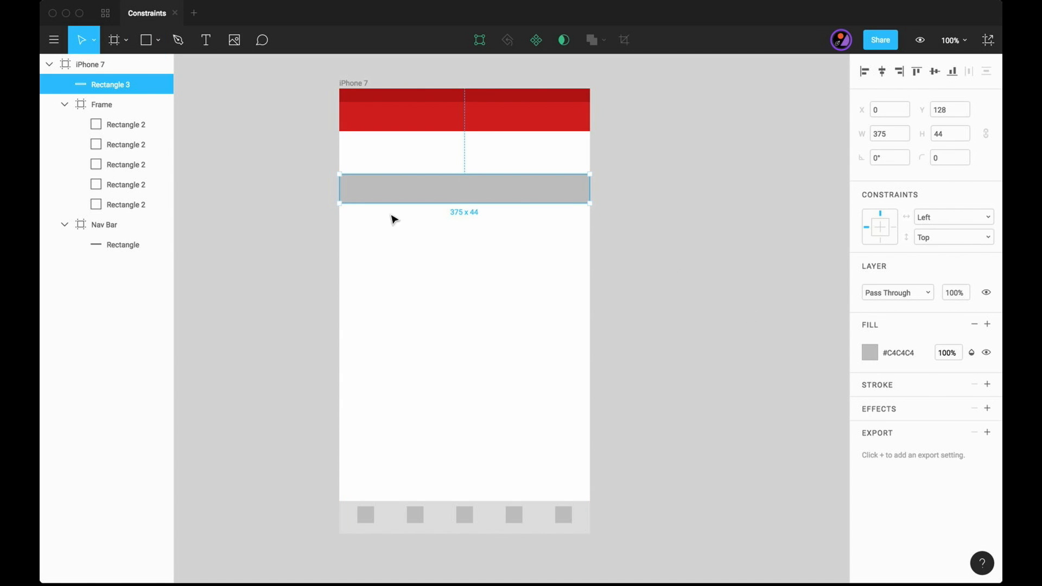
- Group the 375 x 44 rectangle on its own and convert the group to a frame
key(super+g)
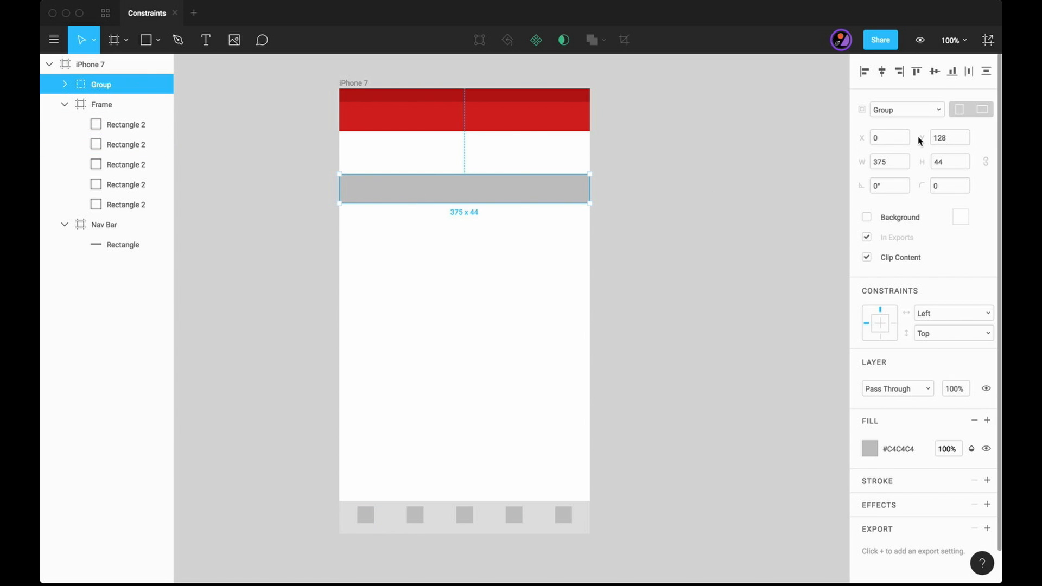
click(938, 109)
click(888, 126)
- Reduce the height of the rectangle inside the new frame to 1, leaving a divider line along the frame's upper edge
scroll(752, 242, up, 3)
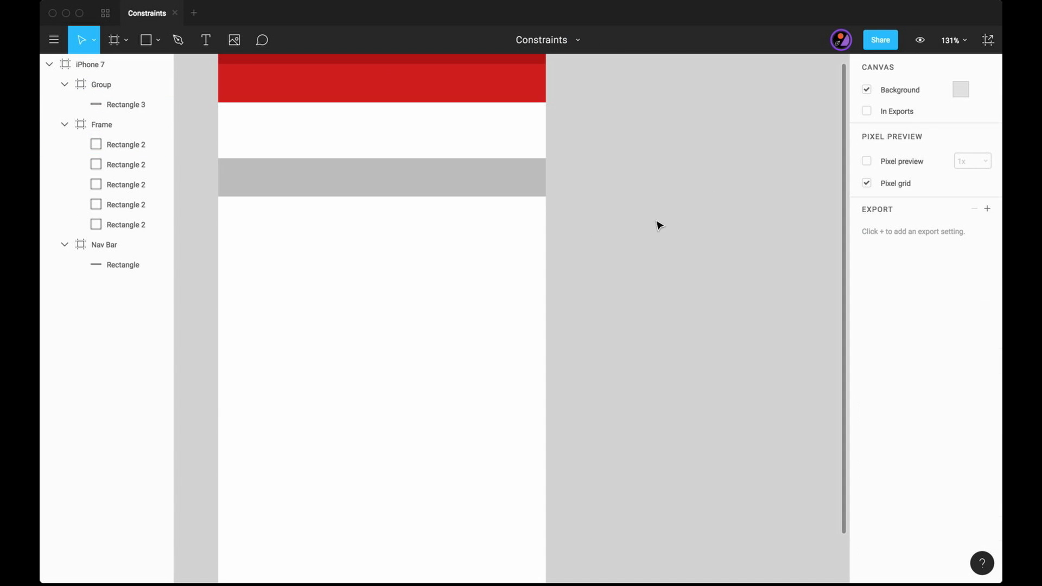
click(475, 190)
drag(425, 198, 429, 161)
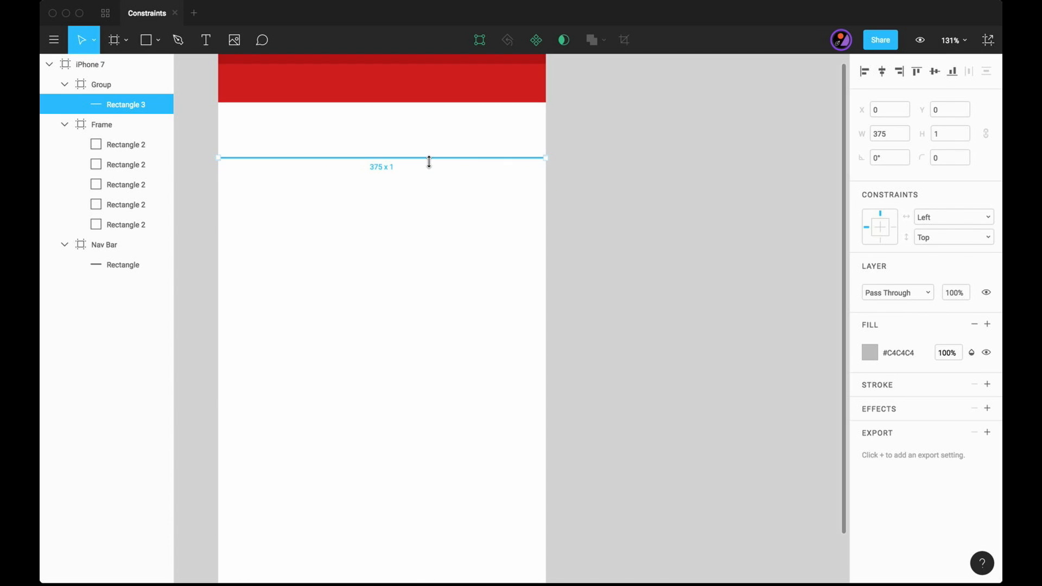
click(679, 174)
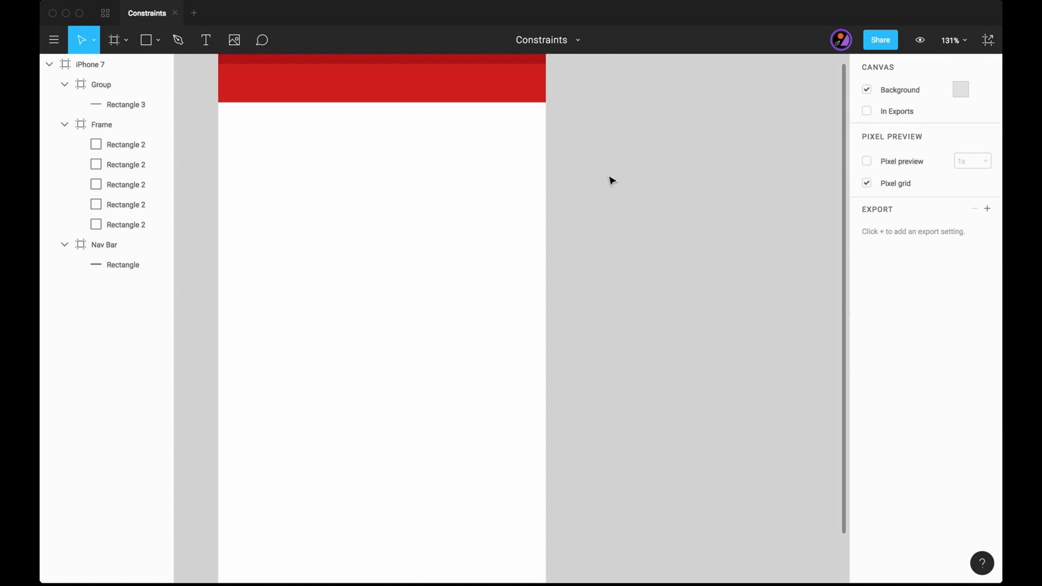
click(102, 101)
click(635, 235)
- Set the iPhone 7 frame's background to light grey #E7E7E7
click(351, 192)
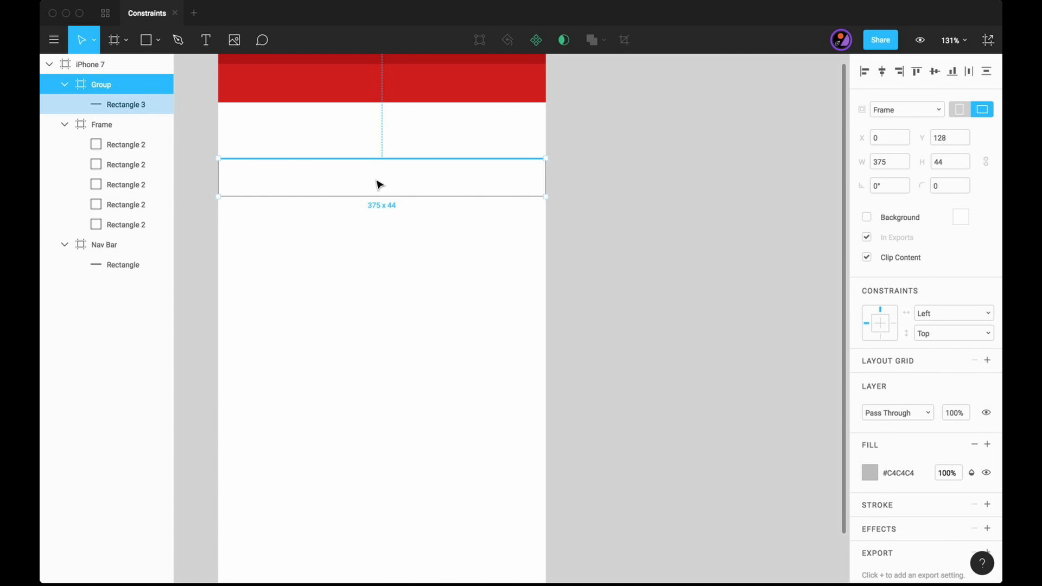
key(Escape)
click(87, 64)
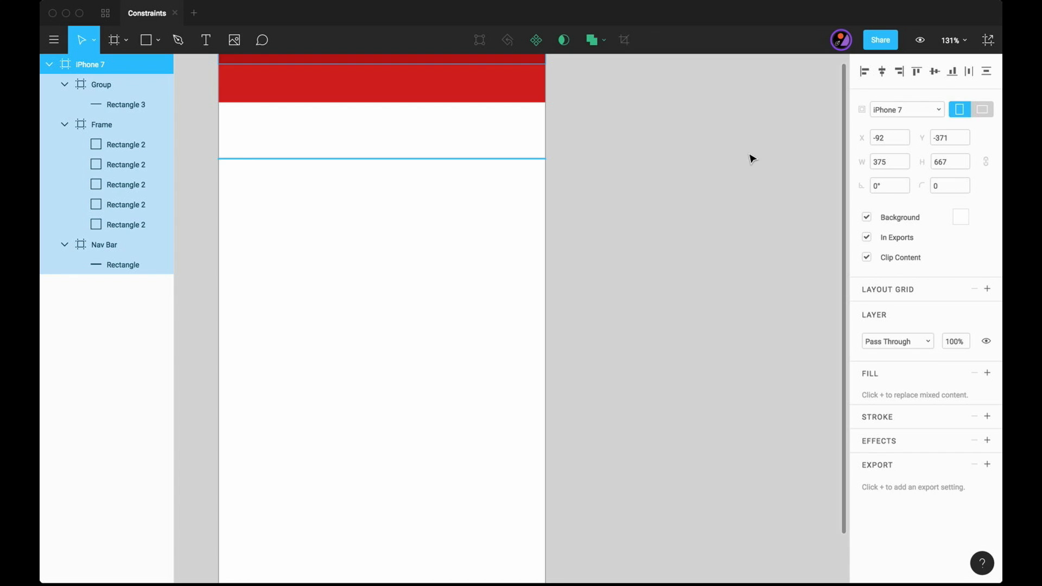
click(960, 216)
click(810, 254)
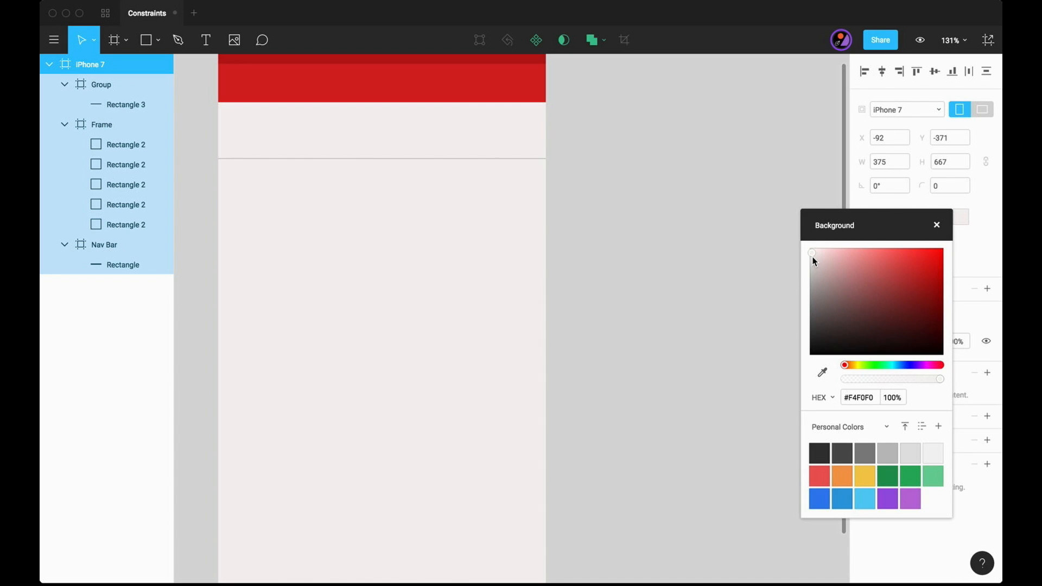
drag(808, 257, 804, 264)
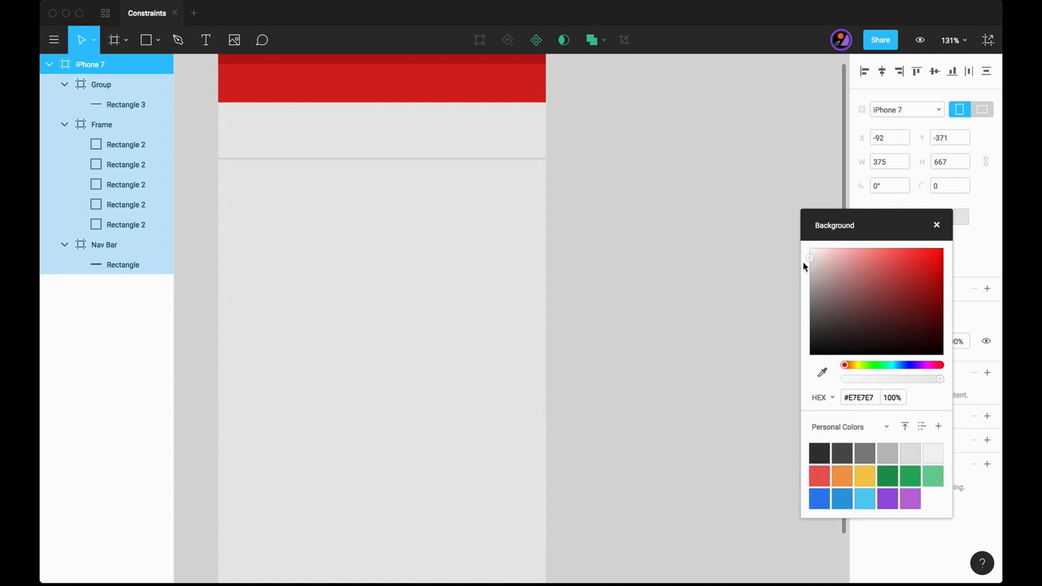
click(711, 261)
- Turn on the white #FFFFFF background of the 375 x 44 row frame
click(393, 191)
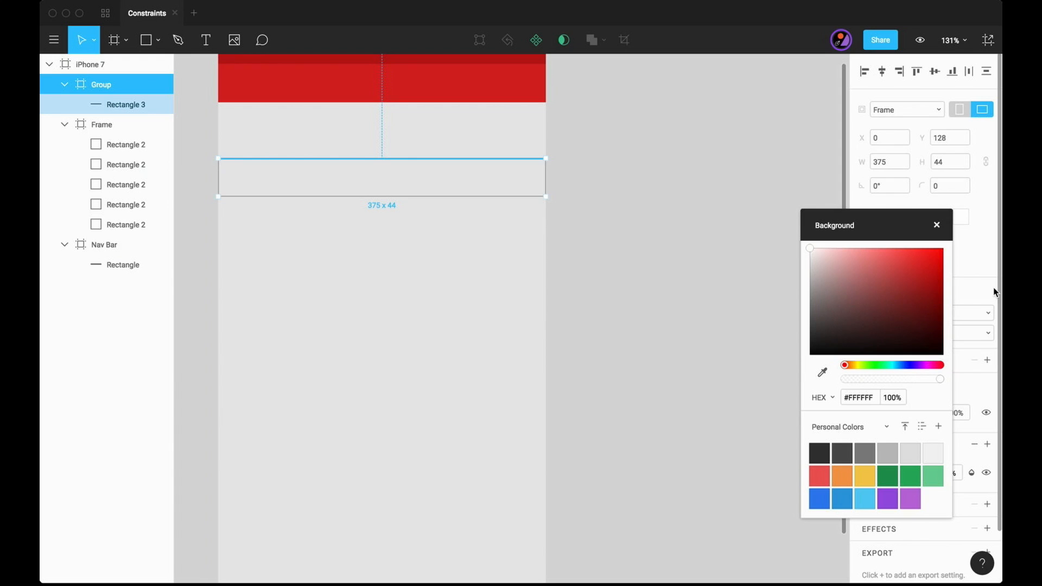
click(972, 249)
click(867, 216)
click(791, 262)
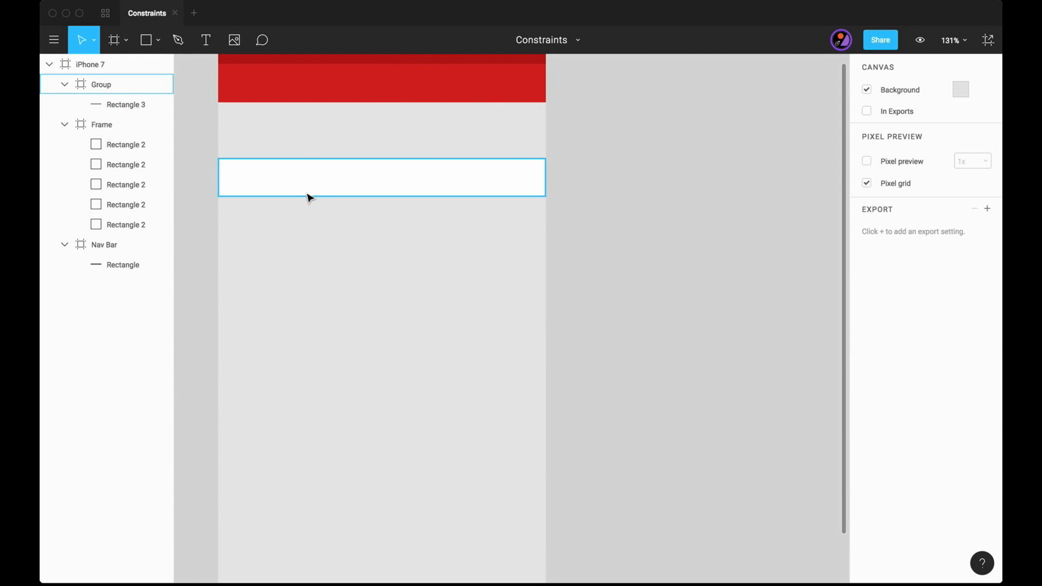
- Duplicate the row's divider line and move the copy down to the row's lower edge, at Y 44
click(255, 160)
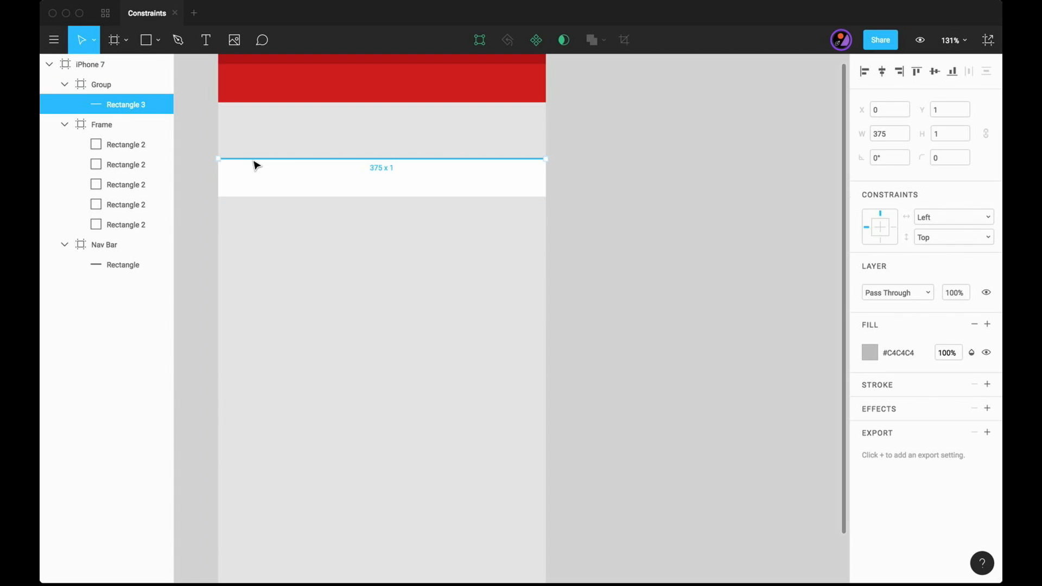
key(super+d)
key(shift+Down)
key(shift+Down)
key(shift+Down)
key(shift+Down)
key(Down)
key(Down)
key(Down)
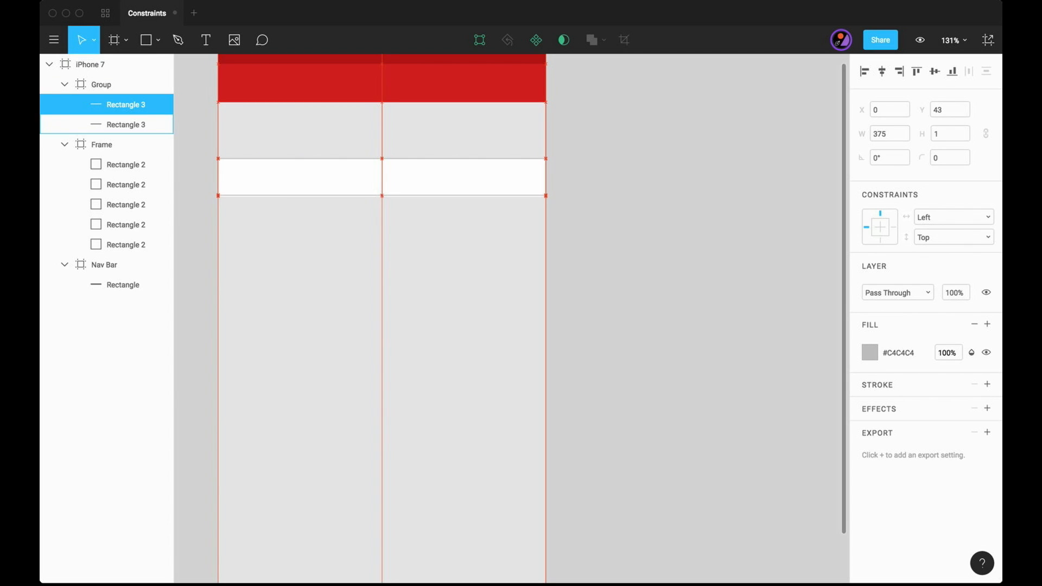
- Inset the lower divider to X 44 and resize it to 331 wide so it ends at the row's right edge
key(shift+Right)
key(shift+Right)
key(shift+Right)
key(shift+Right)
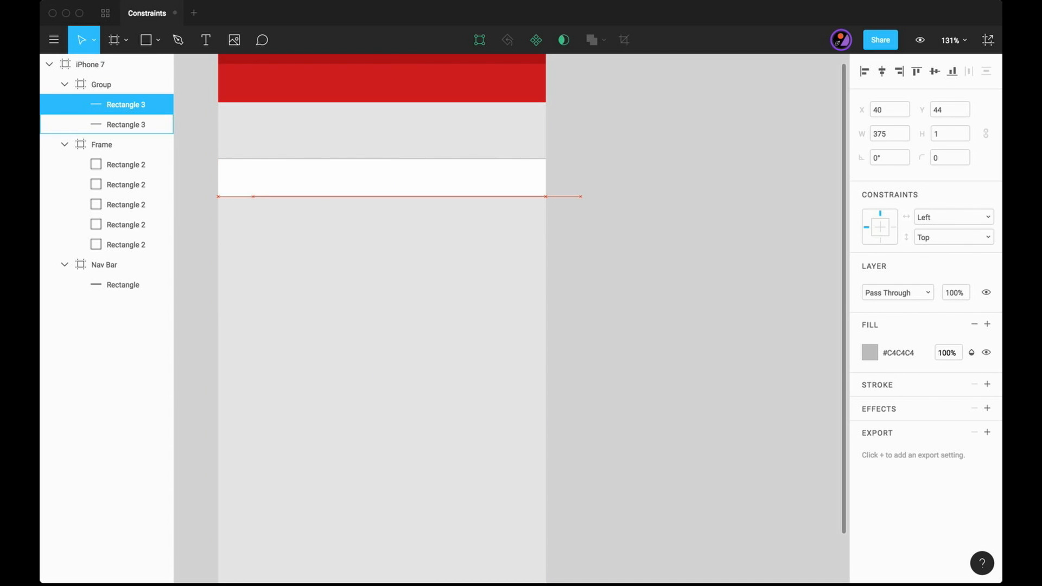
key(super+shift+Left)
key(super+shift+Left)
key(super+shift+Left)
key(super+shift+Left)
key(super+shift+Left)
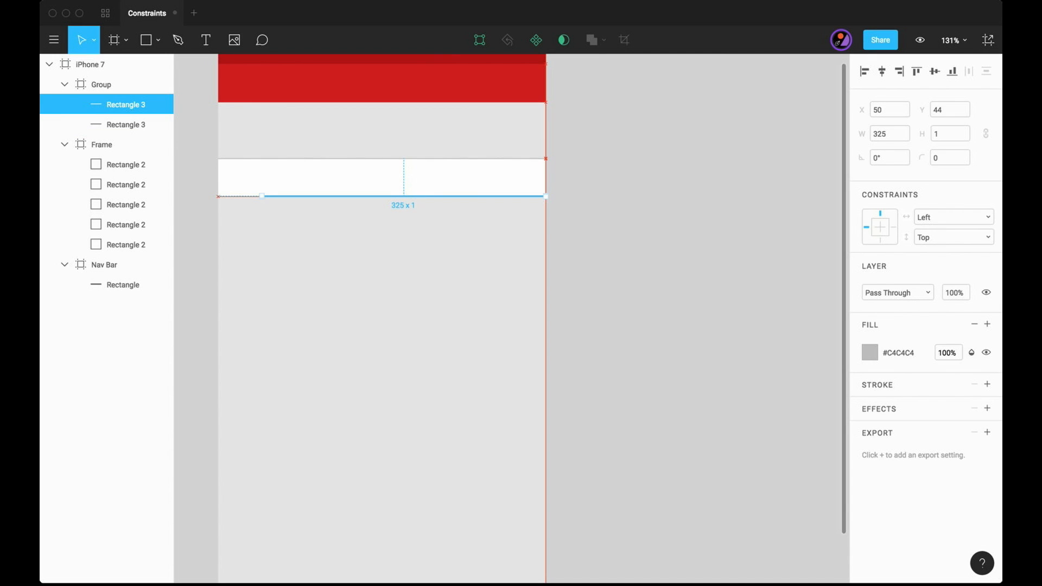
key(Left)
key(Left)
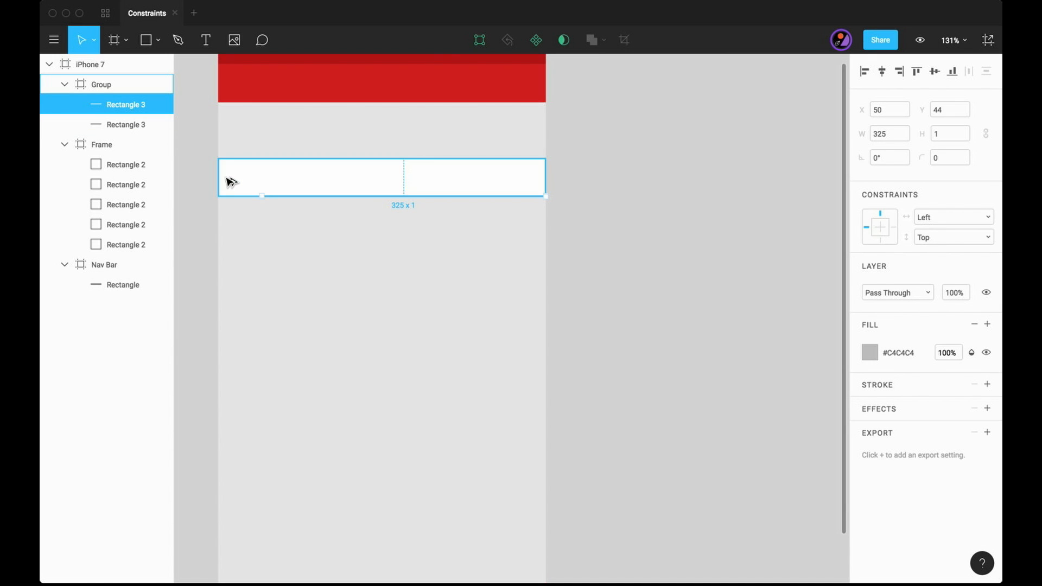
key(Left)
key(Left)
key(Left)
key(Left)
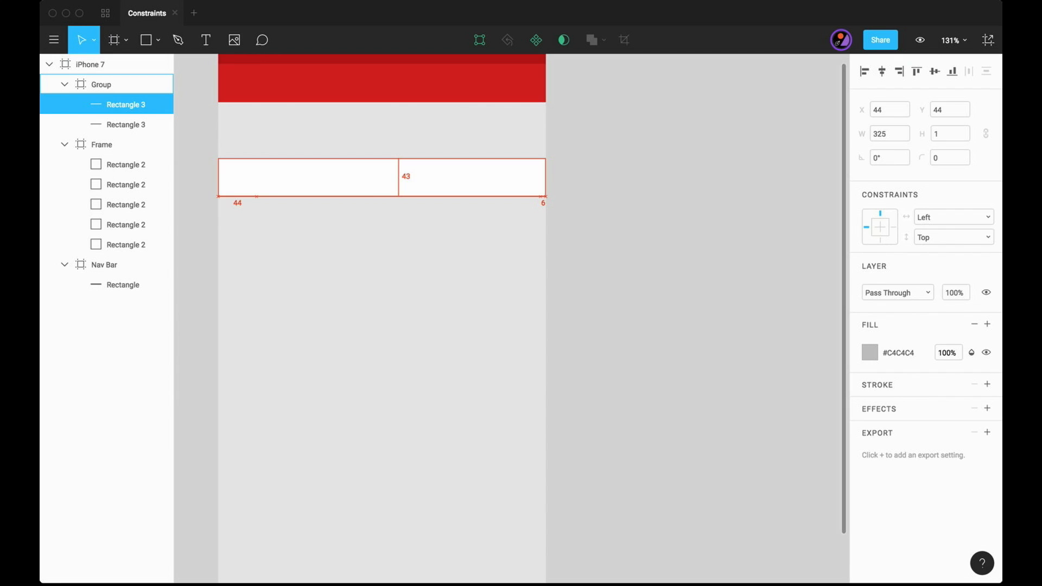
key(super+shift+Right)
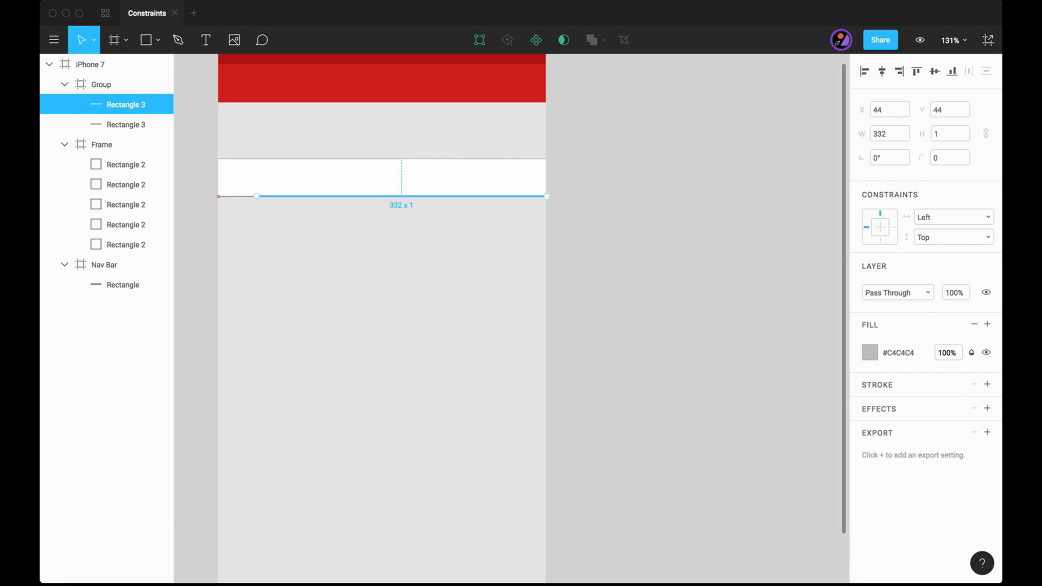
click(641, 236)
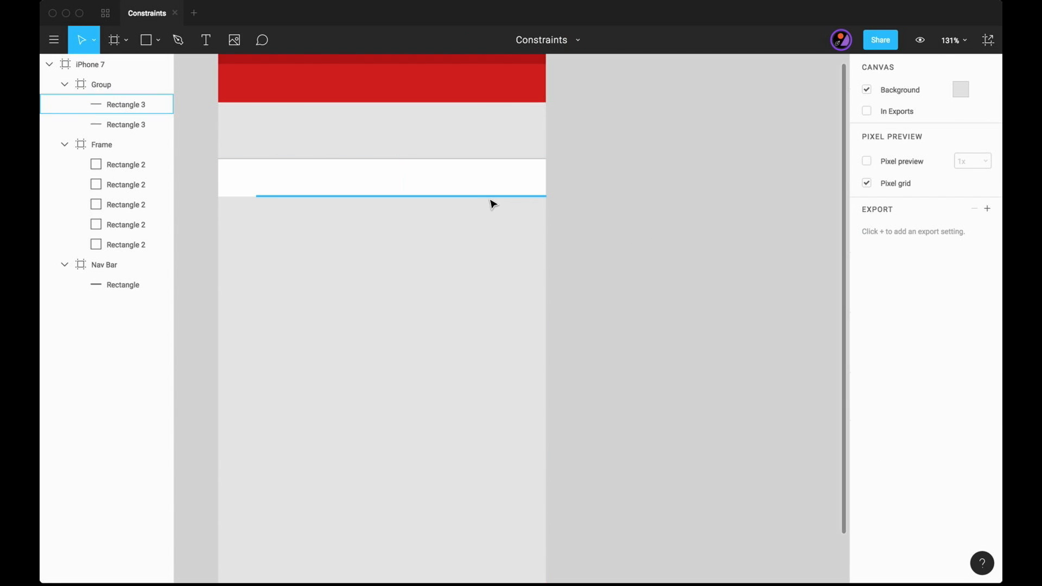
click(492, 197)
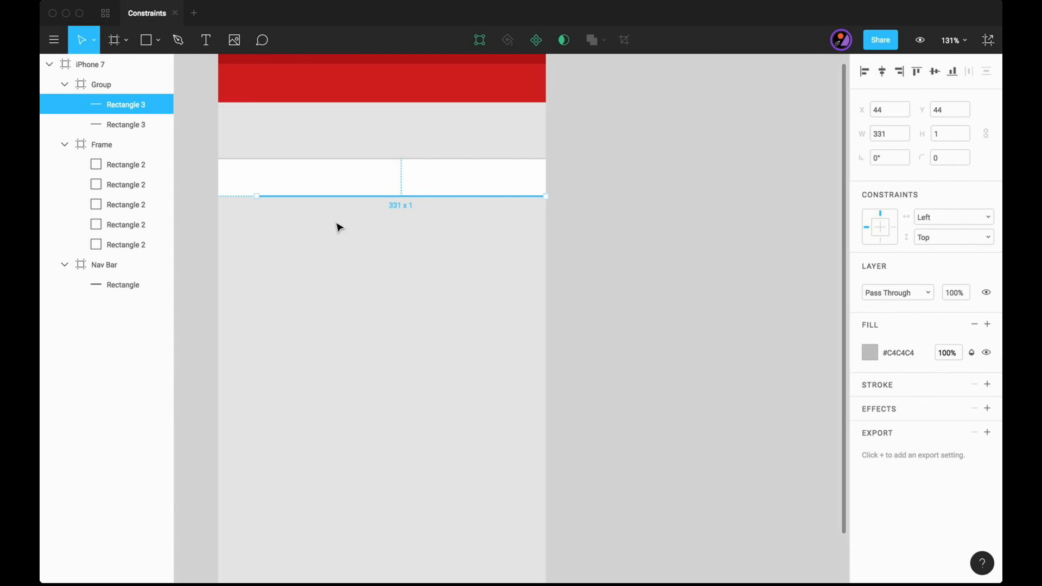
click(630, 239)
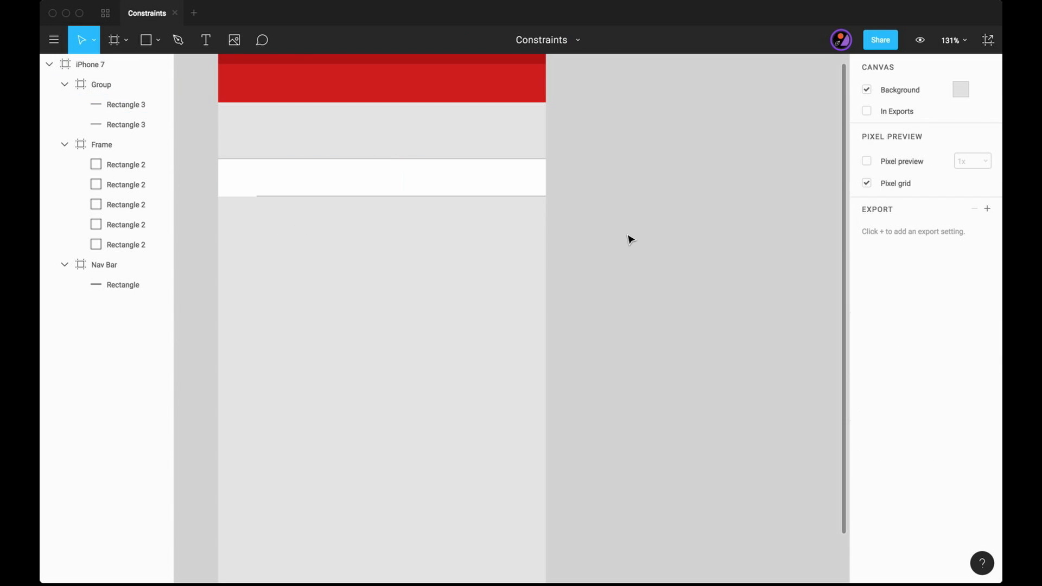
- Set the lower divider's constraints to Right & Left horizontally and Bottom vertically
click(521, 196)
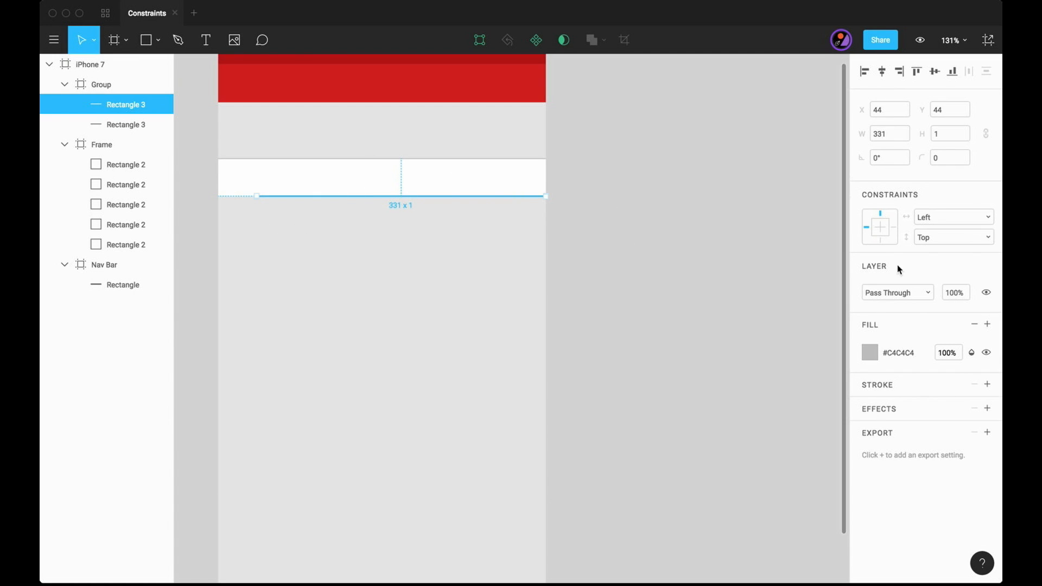
click(880, 240)
click(894, 227)
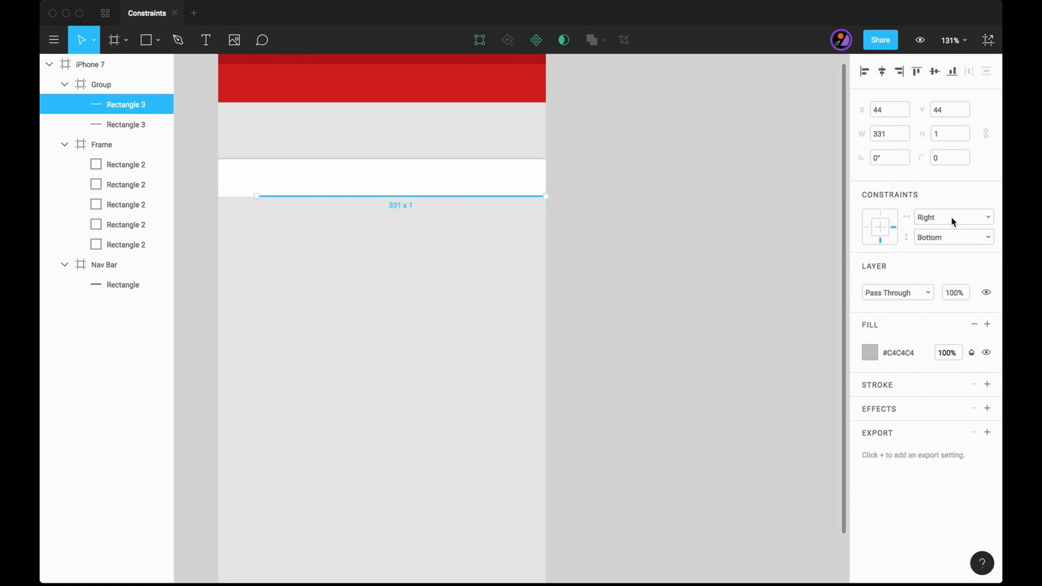
click(952, 218)
click(937, 266)
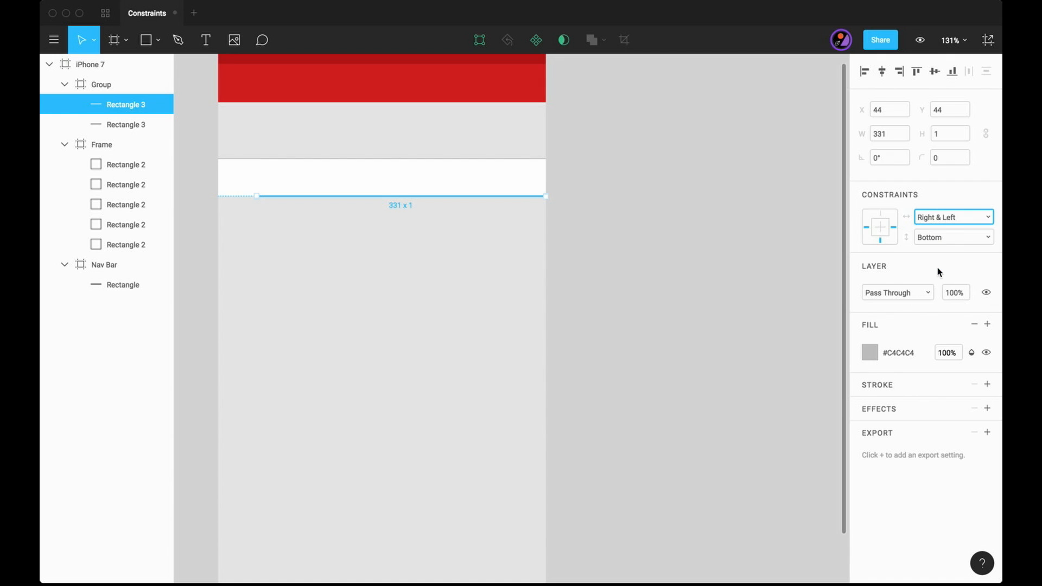
click(683, 307)
- Set the row's upper divider constraints to Right & Left horizontally and Top vertically
click(487, 160)
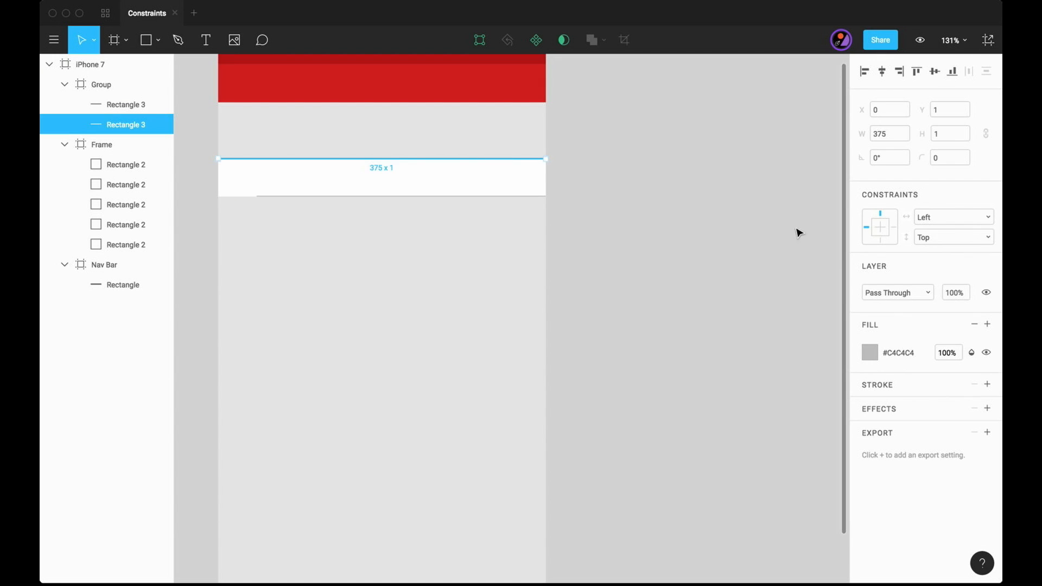
click(924, 218)
click(937, 265)
click(945, 237)
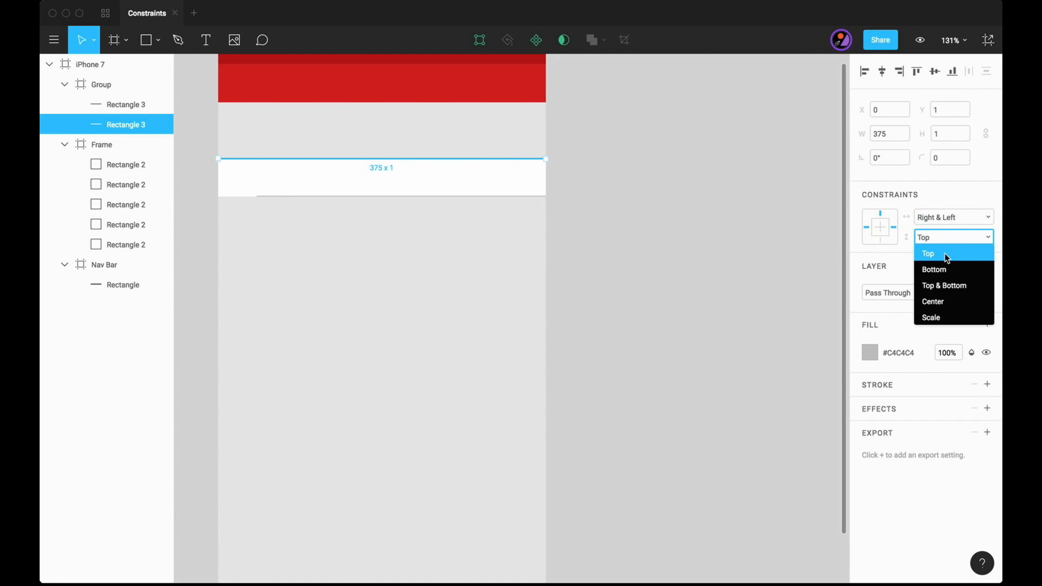
click(945, 253)
click(715, 232)
- Duplicate the row frame and place the copy directly beneath the first row, at X 0, Y 172
click(468, 173)
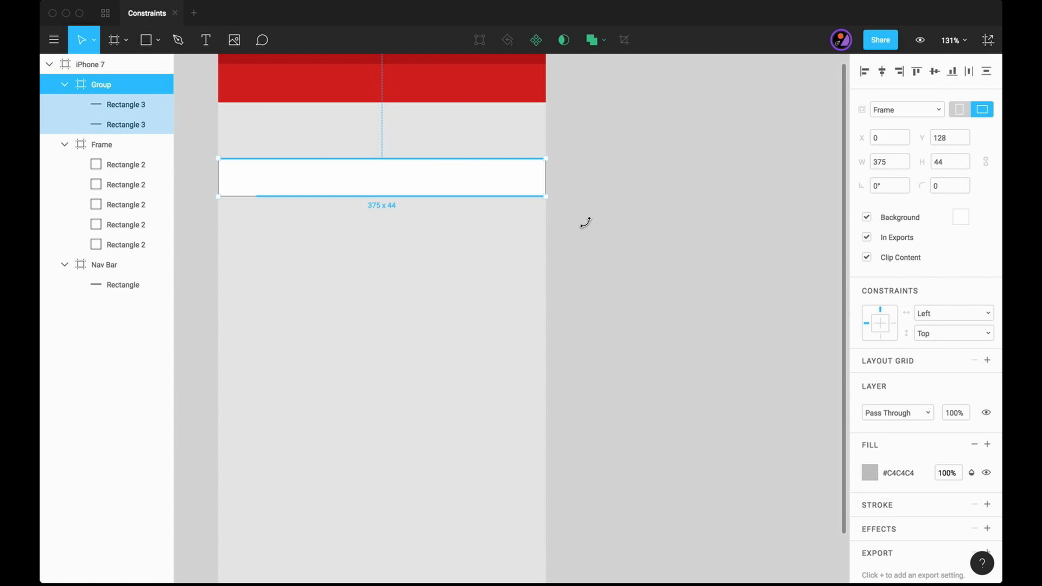
click(653, 247)
click(111, 89)
key(super+d)
drag(476, 186, 476, 226)
scroll(548, 202, left, 2)
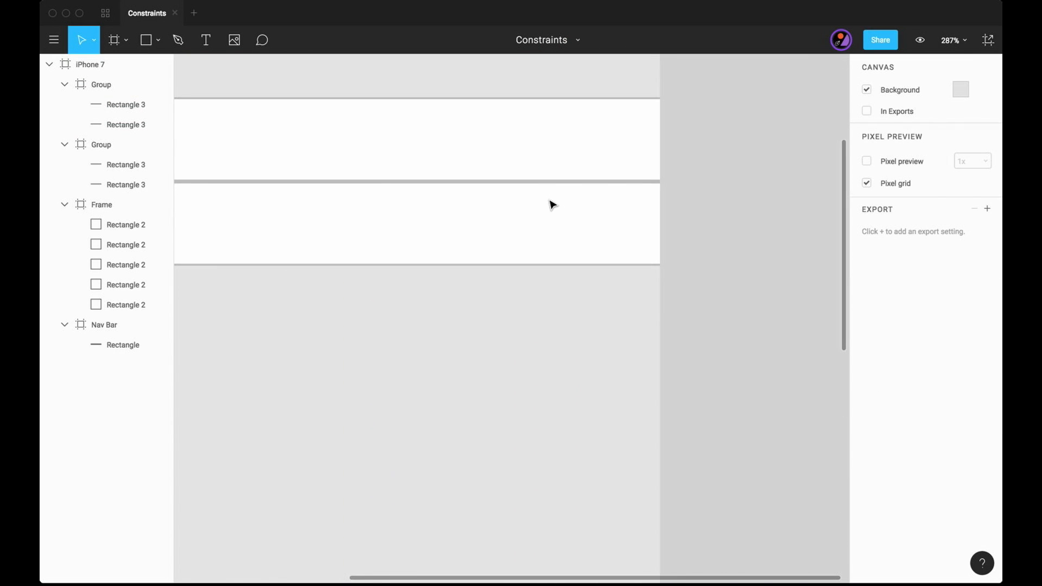
drag(545, 206, 548, 208)
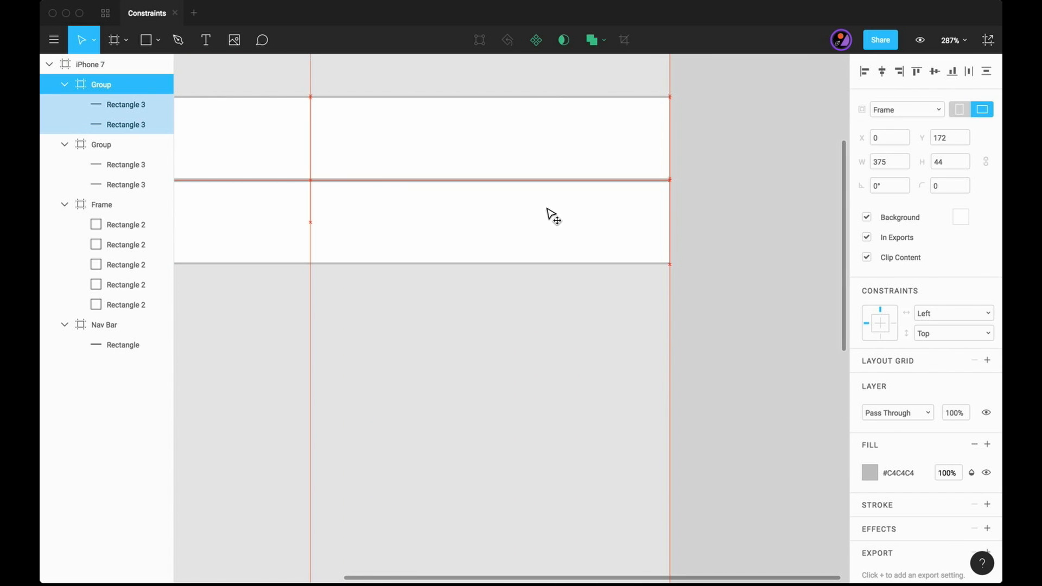
scroll(548, 208, left, 3)
click(483, 455)
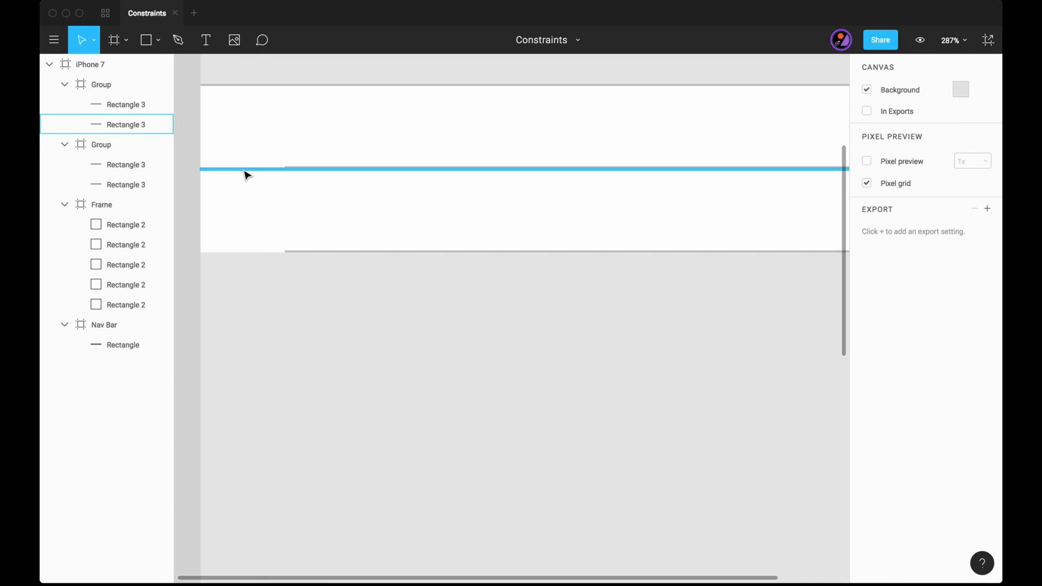
- Delete the full-width upper divider of the second row
click(244, 170)
key(Delete)
scroll(242, 168, down, 5)
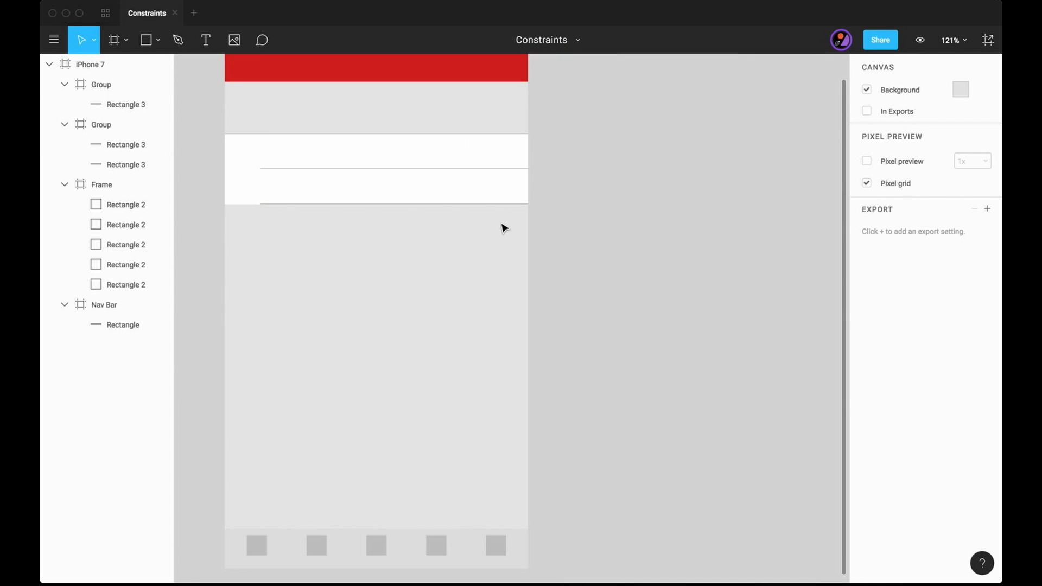
- Copy the second row and place the copy directly beneath it as a third row
click(255, 189)
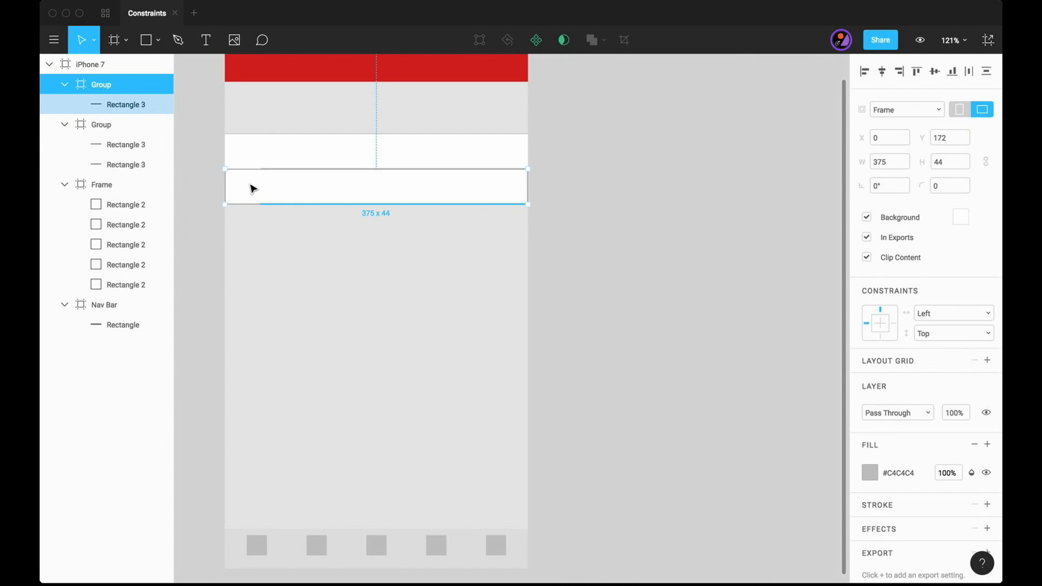
drag(258, 189, 259, 223)
click(512, 242)
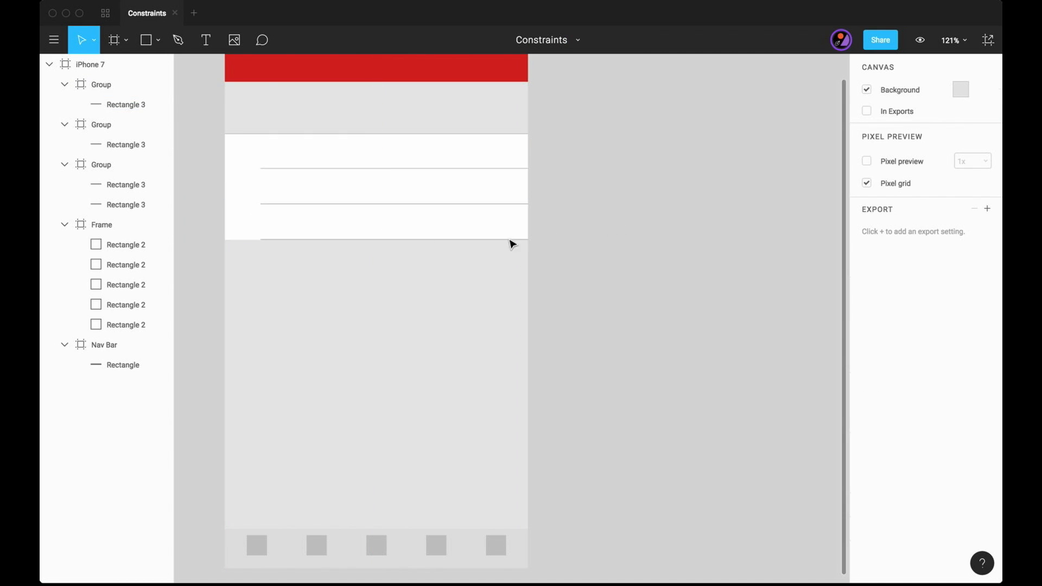
- Extend the third row's lower divider to the row's left edge, at X 0 and 375 wide
scroll(302, 286, up, 5)
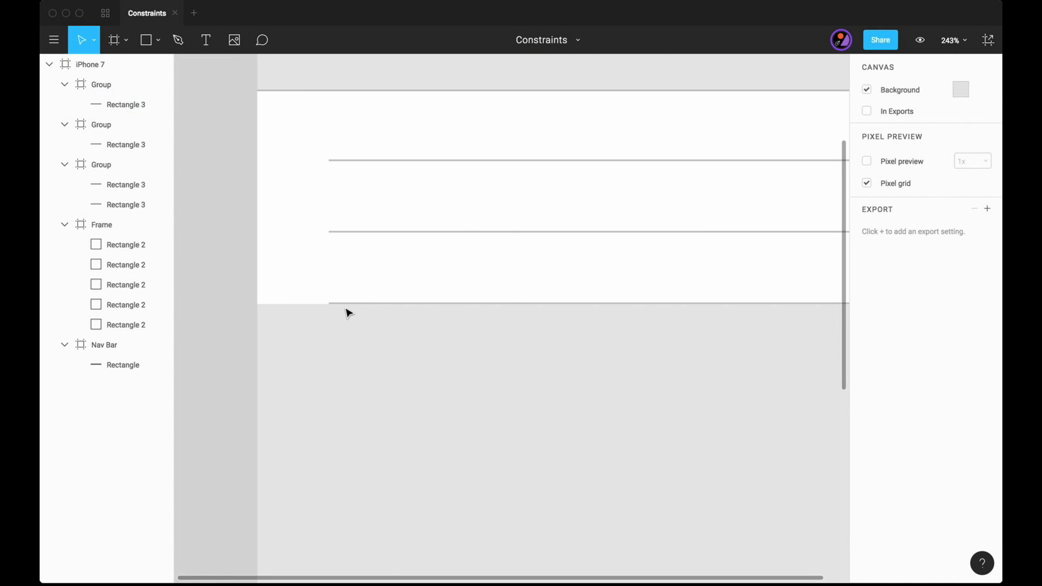
click(344, 309)
scroll(344, 310, up, 5)
scroll(347, 304, up, 3)
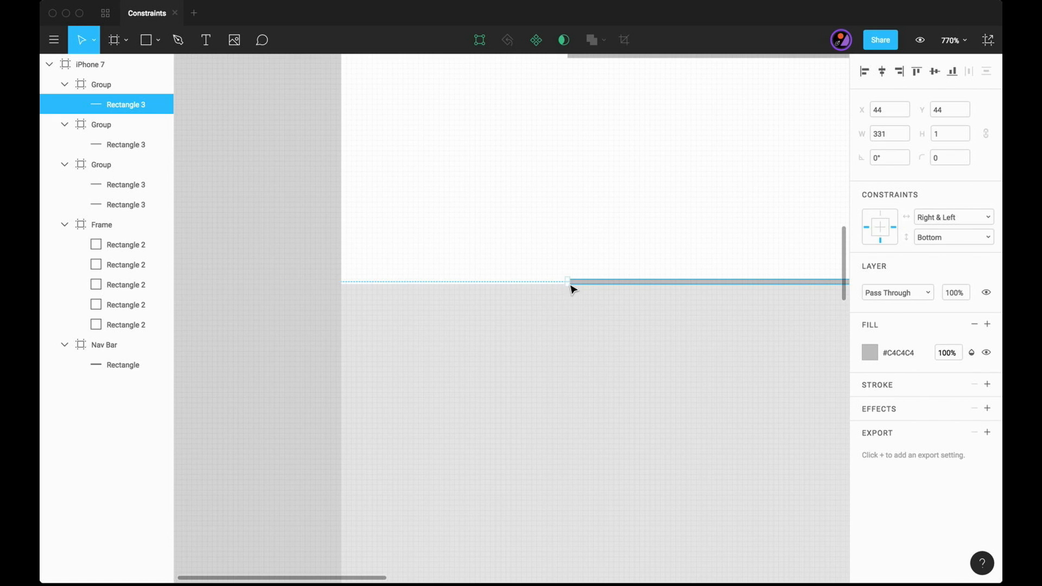
drag(565, 282, 341, 283)
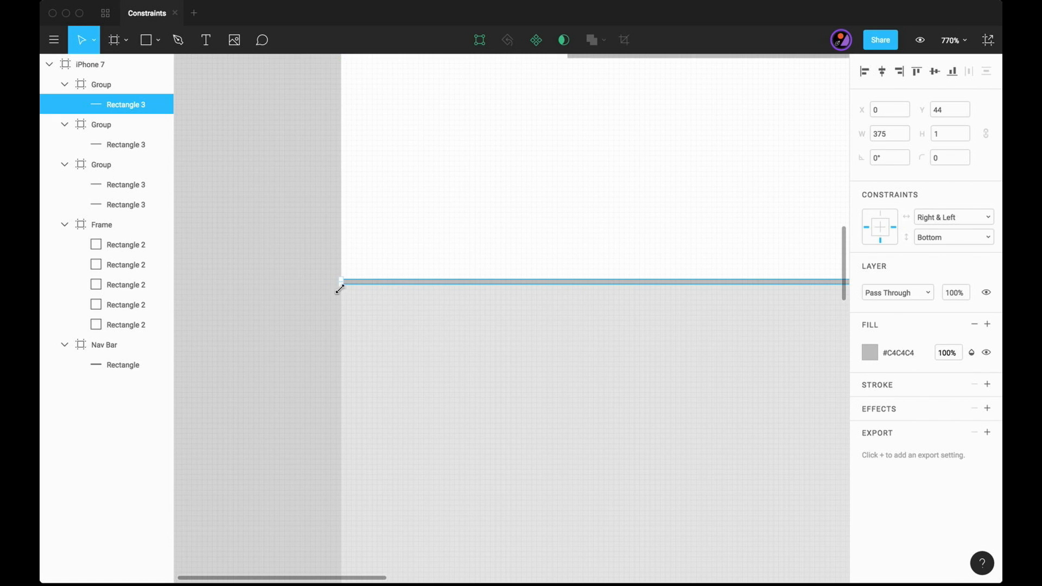
click(324, 316)
scroll(324, 317, down, 10)
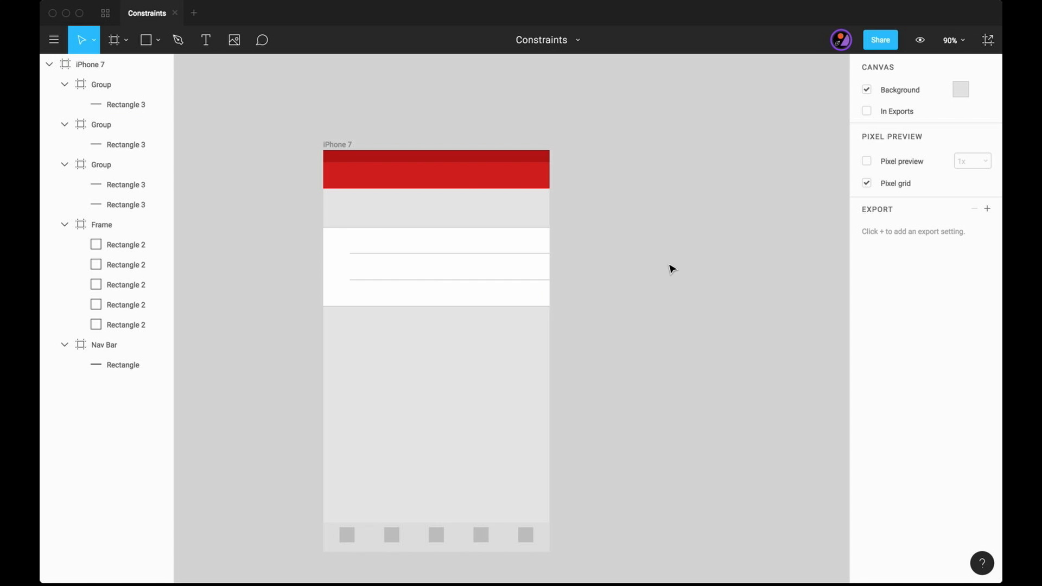
- Draw a square icon placeholder about 23 x 23 in the inset area at the start of the first row
scroll(523, 272, up, 5)
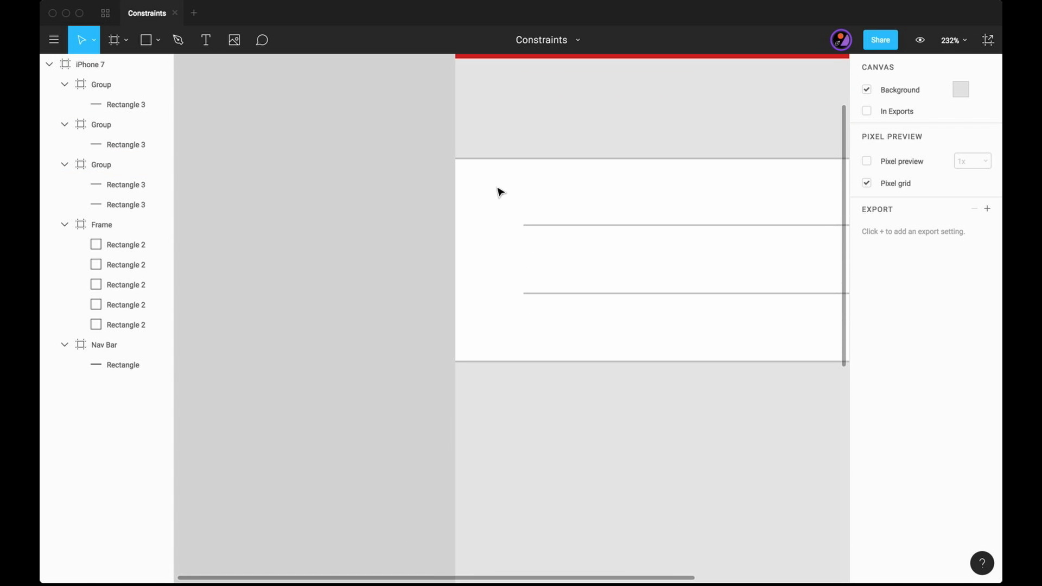
key(r)
drag(476, 176, 513, 202)
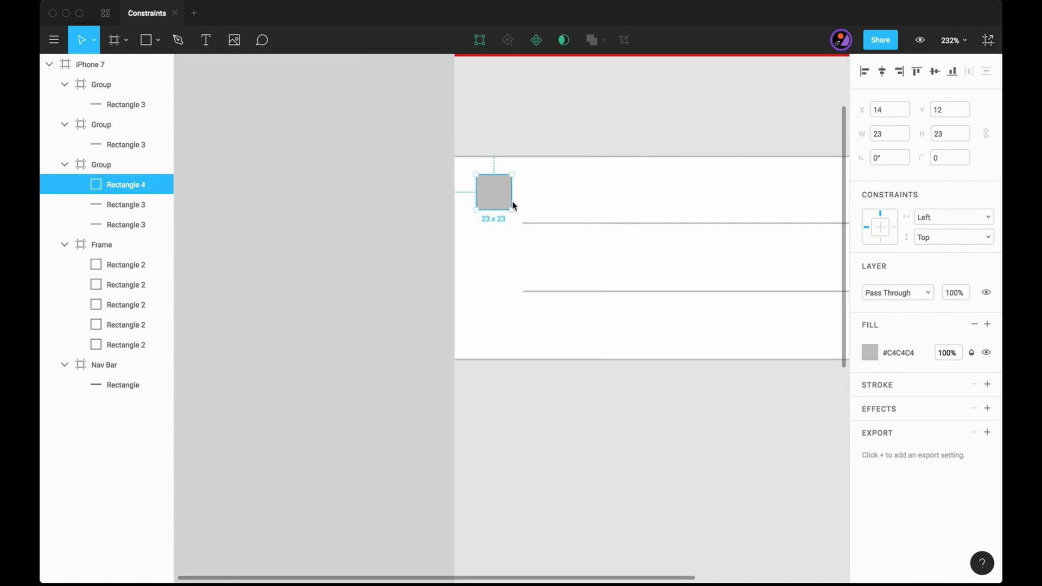
- Resize the first row's square to 24 x 24 and move it to X 10, Y 10
key(super+Left)
key(super+Up)
key(Left)
key(Left)
key(Up)
key(Up)
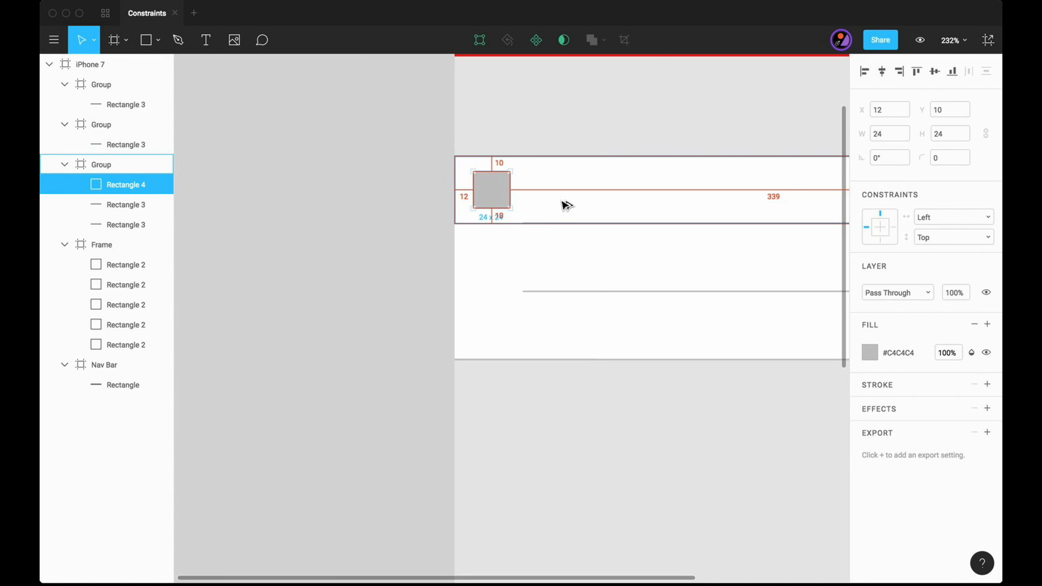
key(Left)
key(Left)
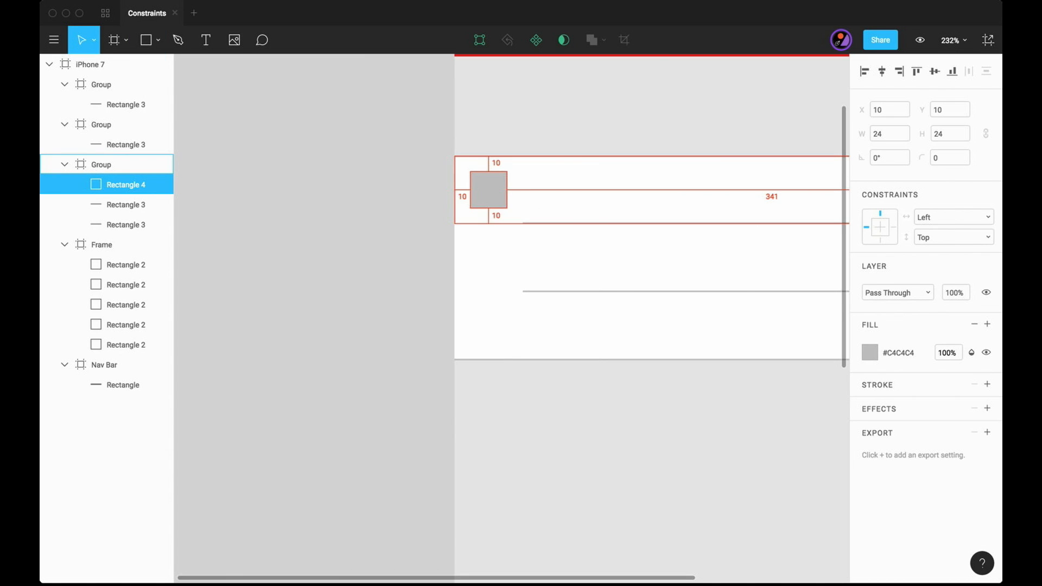
- Copy the first row's square icon placeholder into the second and third rows at the same position
click(554, 292)
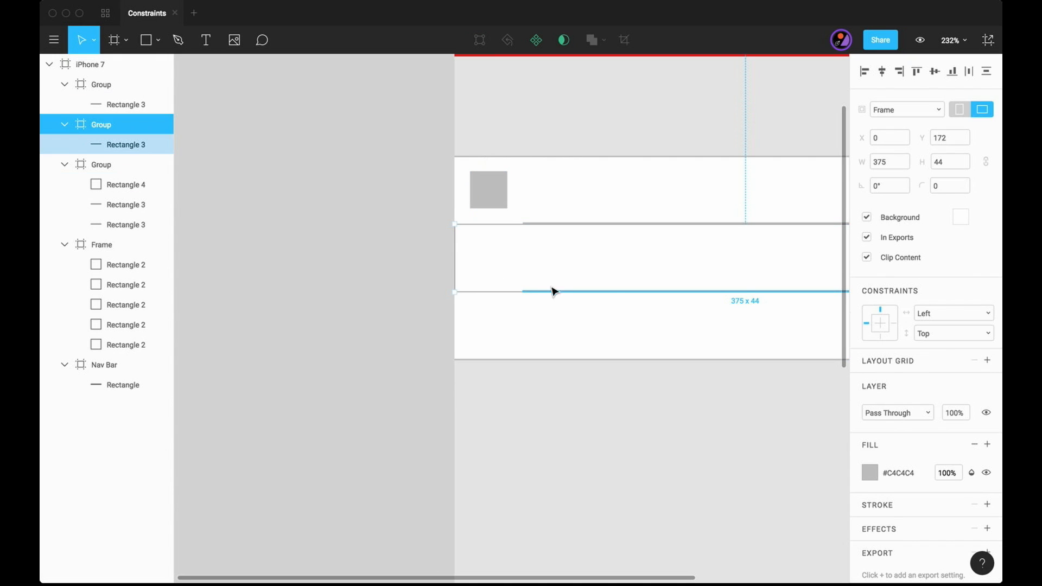
key(ctrl+v)
click(563, 350)
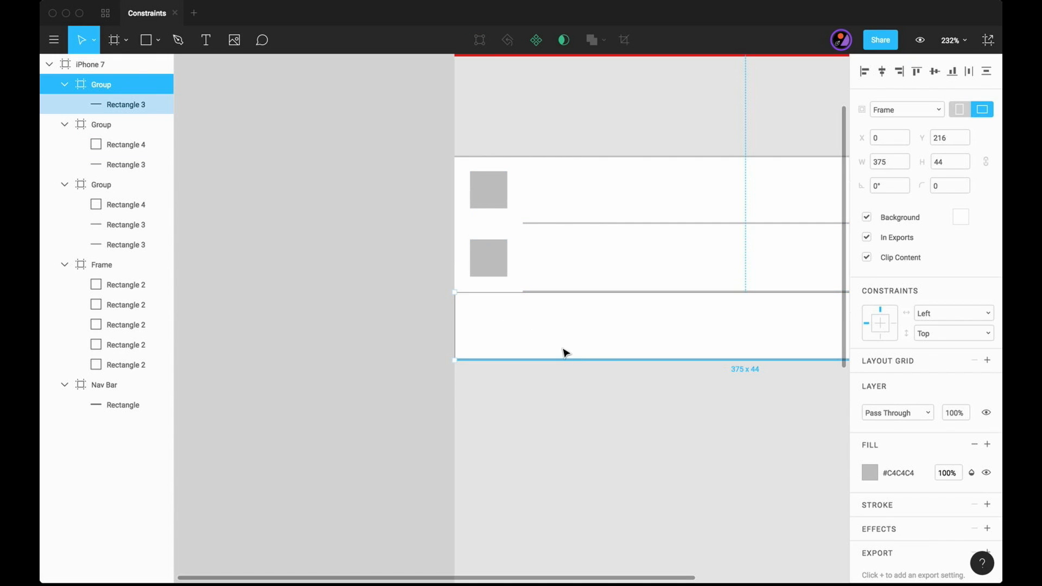
key(ctrl+v)
drag(449, 339, 528, 329)
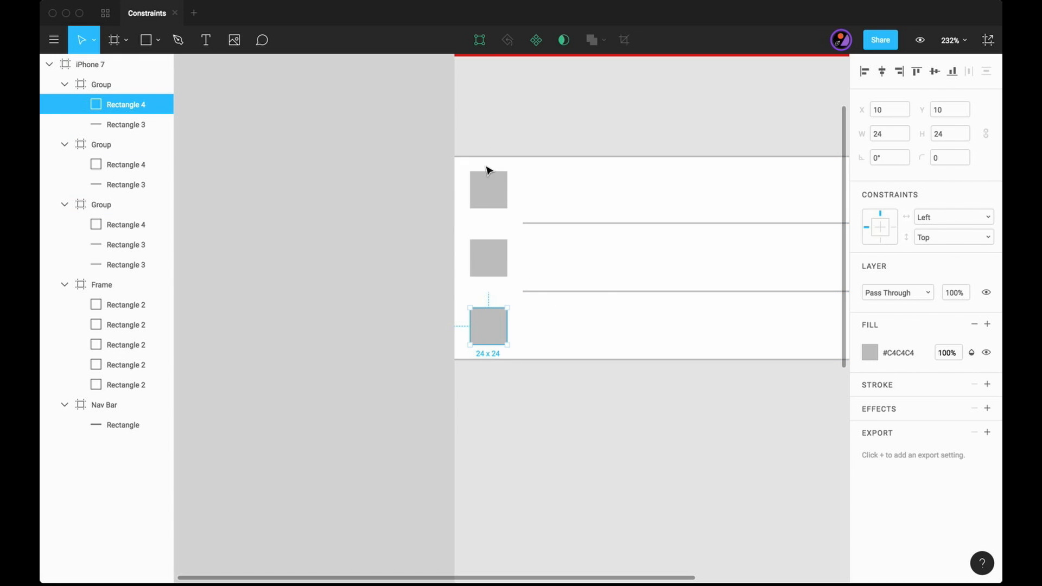
click(370, 310)
key(shift+1)
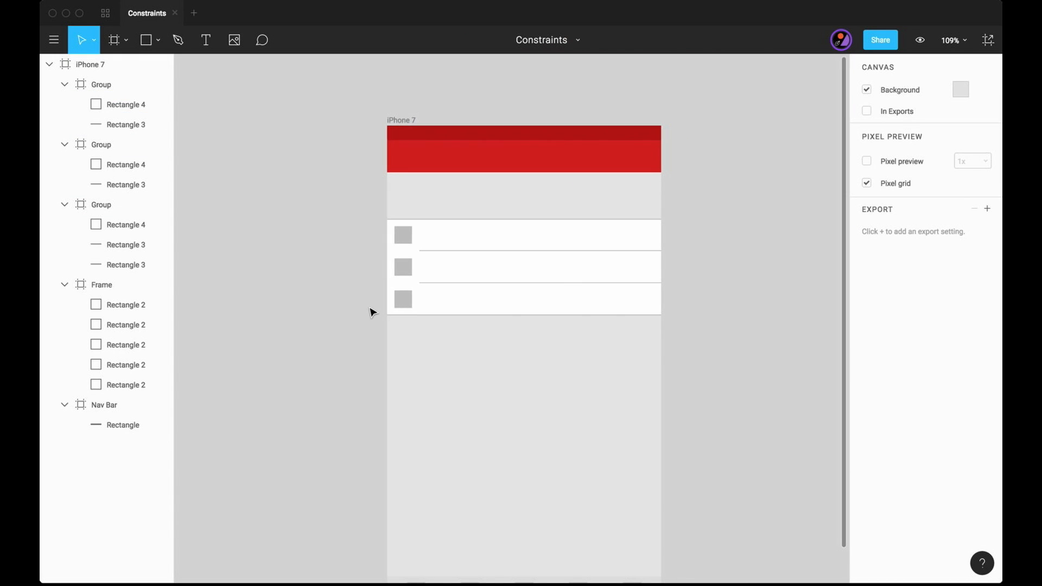
- Add a 103 x 44 text box reading "Placeholder" at X 44, Y 0 in the first row and centre its text vertically
scroll(424, 263, up, 5)
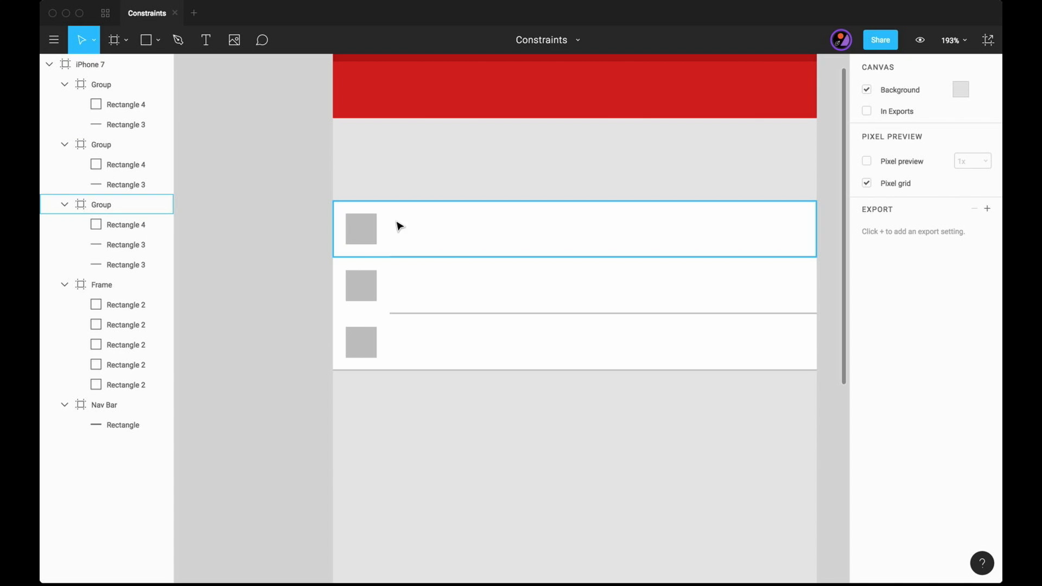
key(r)
key(t)
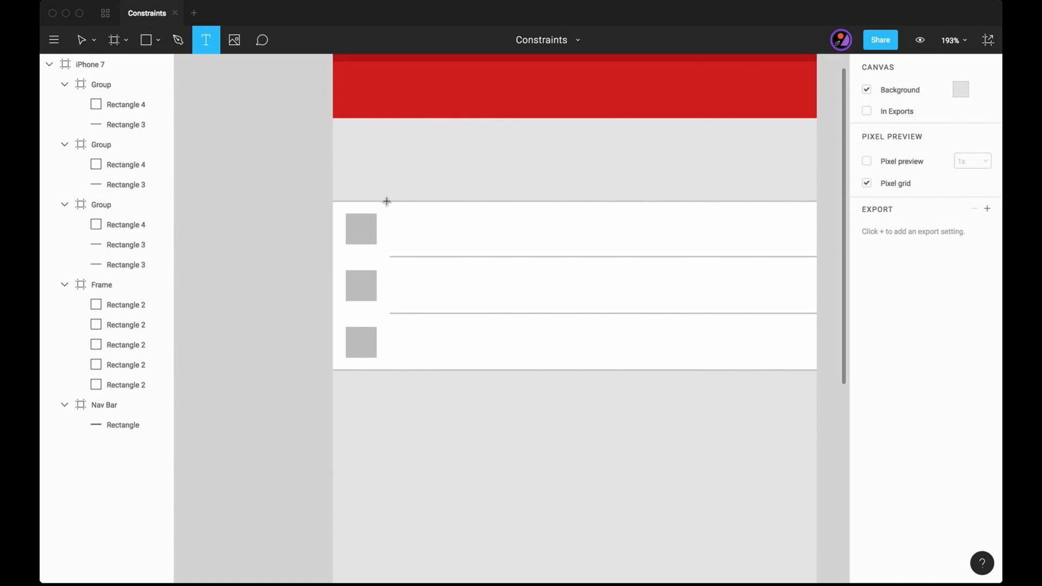
drag(388, 201, 524, 262)
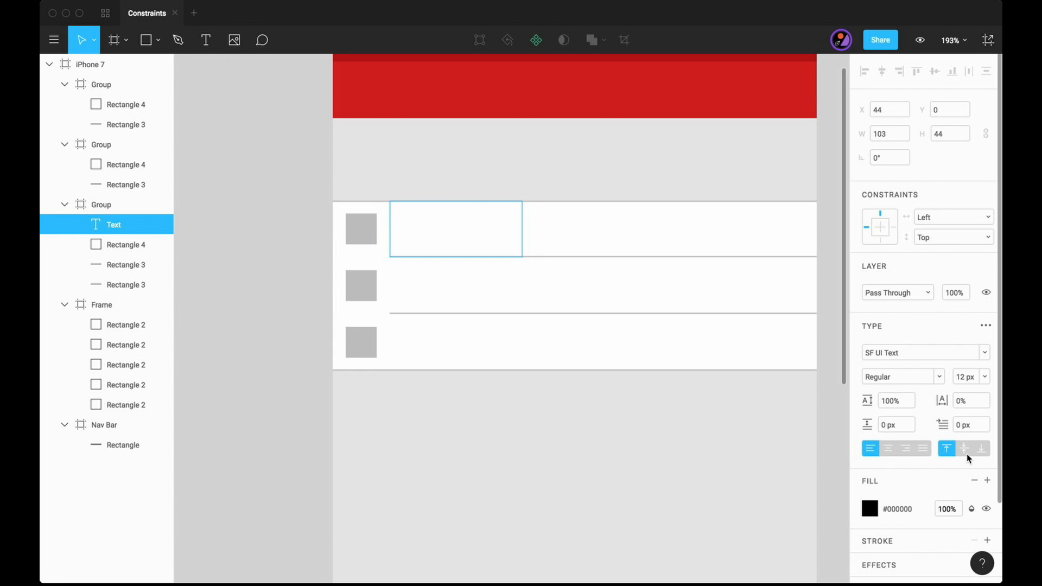
text(Plac)
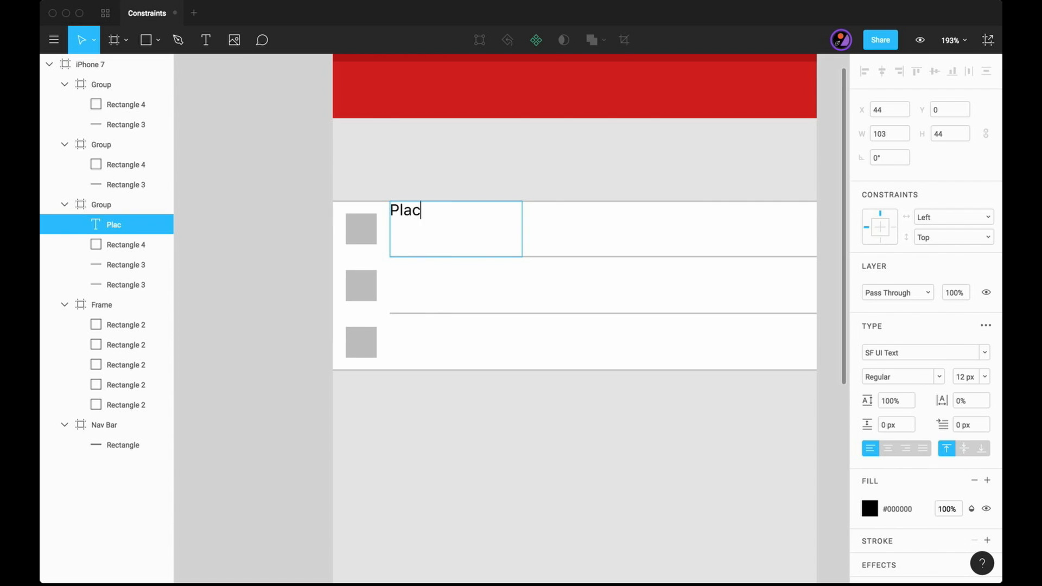
text(eholder)
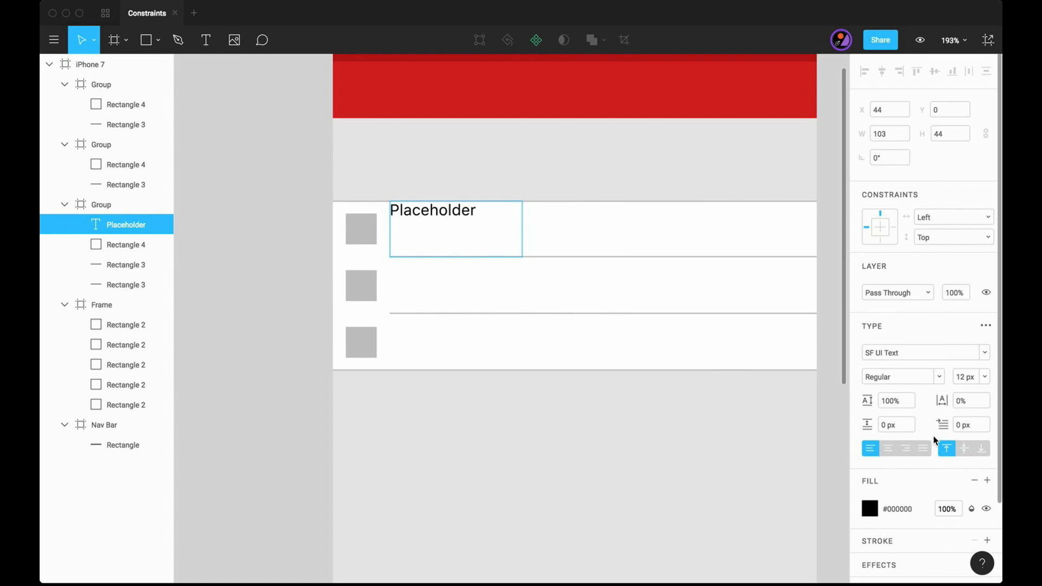
key(super+a)
key(ctrl+c)
click(964, 450)
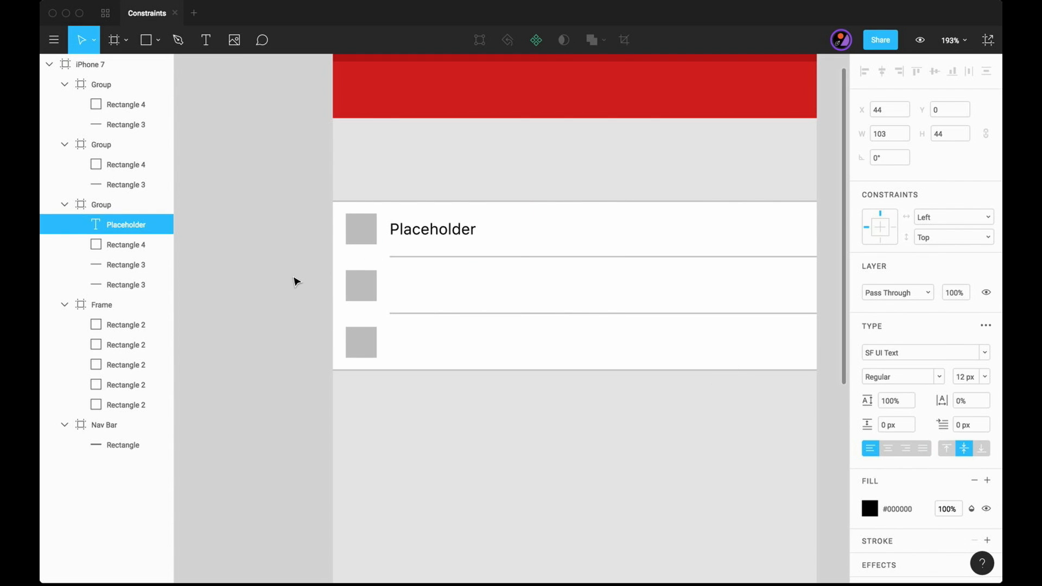
- Widen the first row's Placeholder text box to about 299, leaving a gap before the row's right edge
click(444, 236)
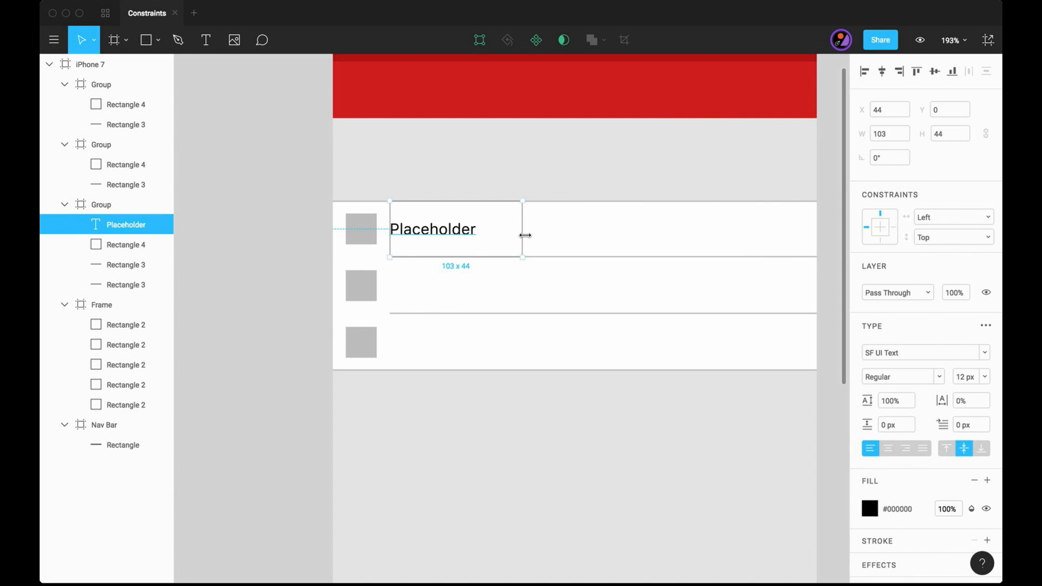
drag(524, 235, 777, 239)
key(super+Left)
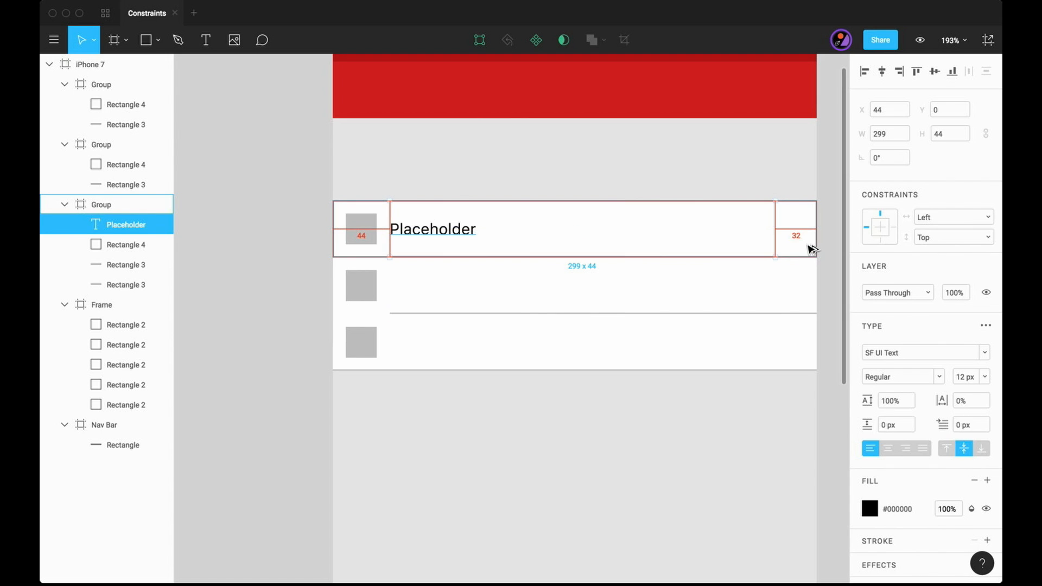
double_click(414, 231)
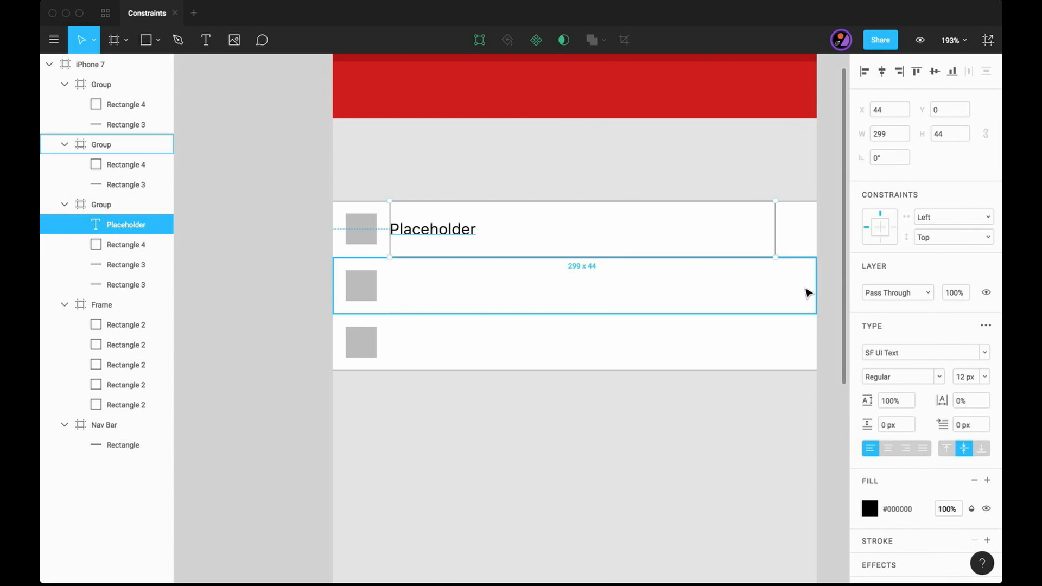
- Set the Placeholder text's constraints to Right & Left horizontally and Top & Bottom vertically
click(959, 222)
click(945, 265)
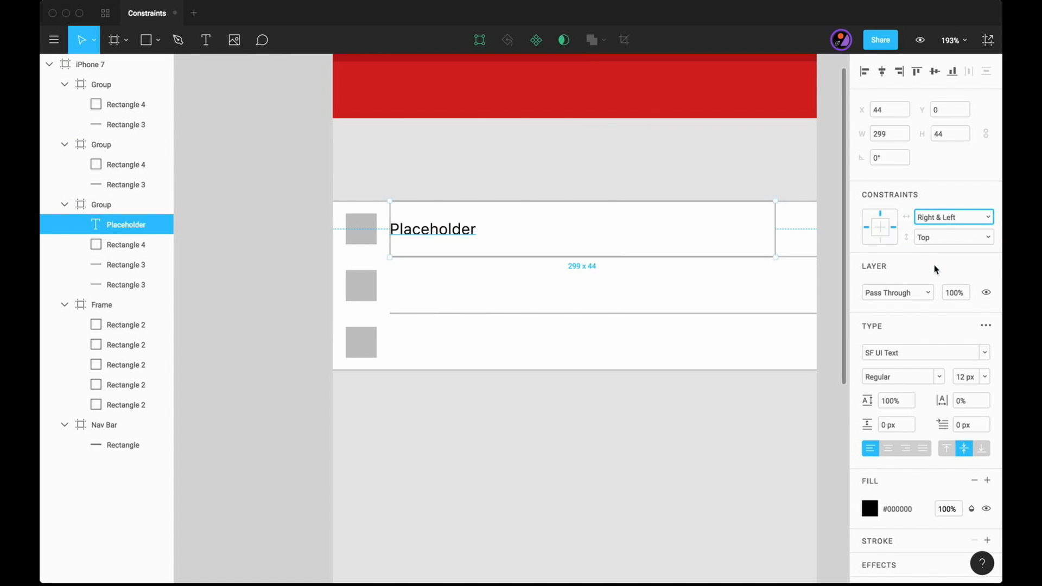
click(961, 238)
click(951, 285)
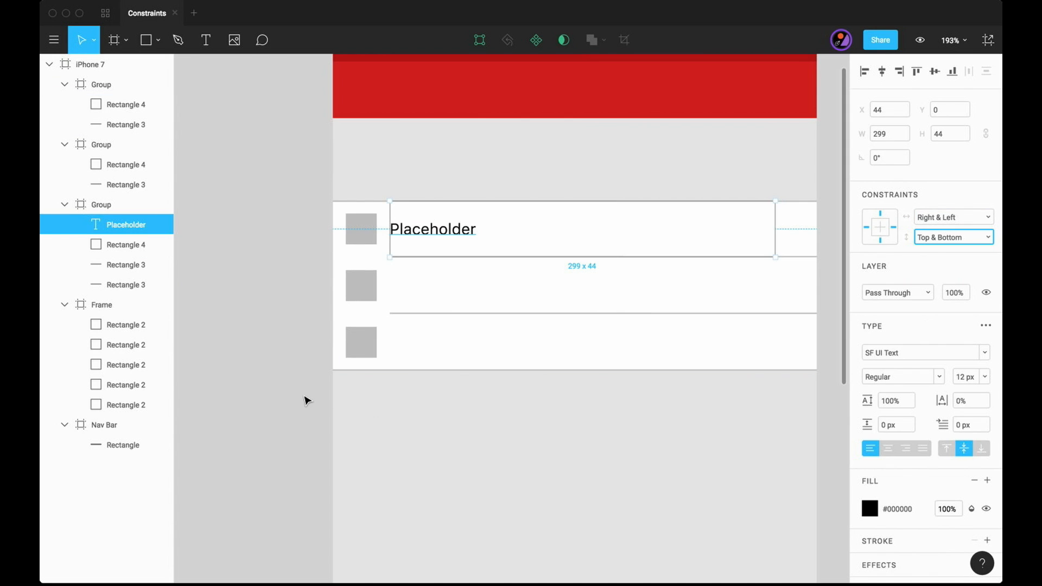
- Copy the first row's Placeholder text into the second and third rows
click(305, 401)
click(418, 233)
click(428, 305)
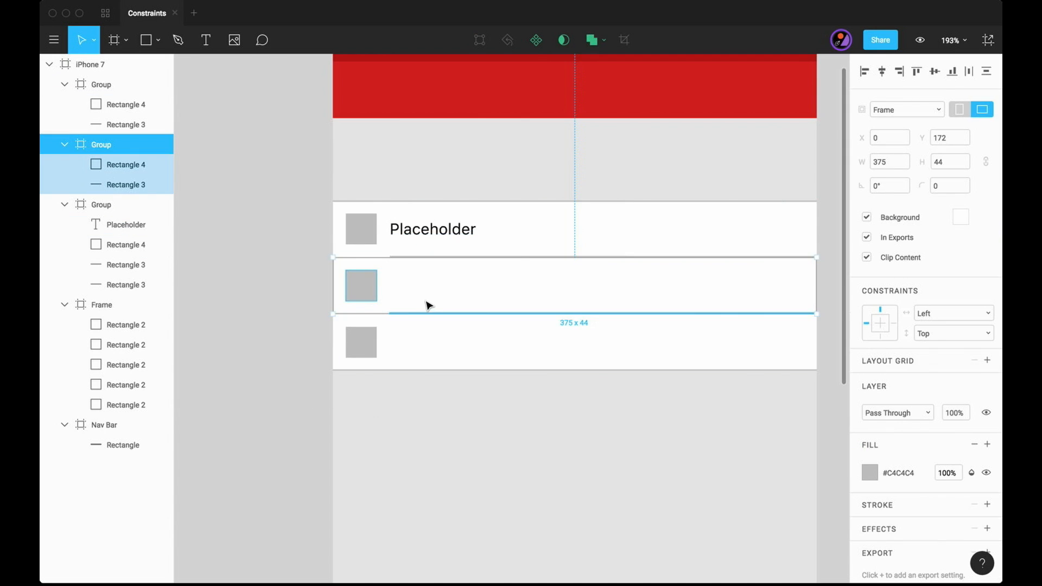
key(ctrl+v)
click(295, 359)
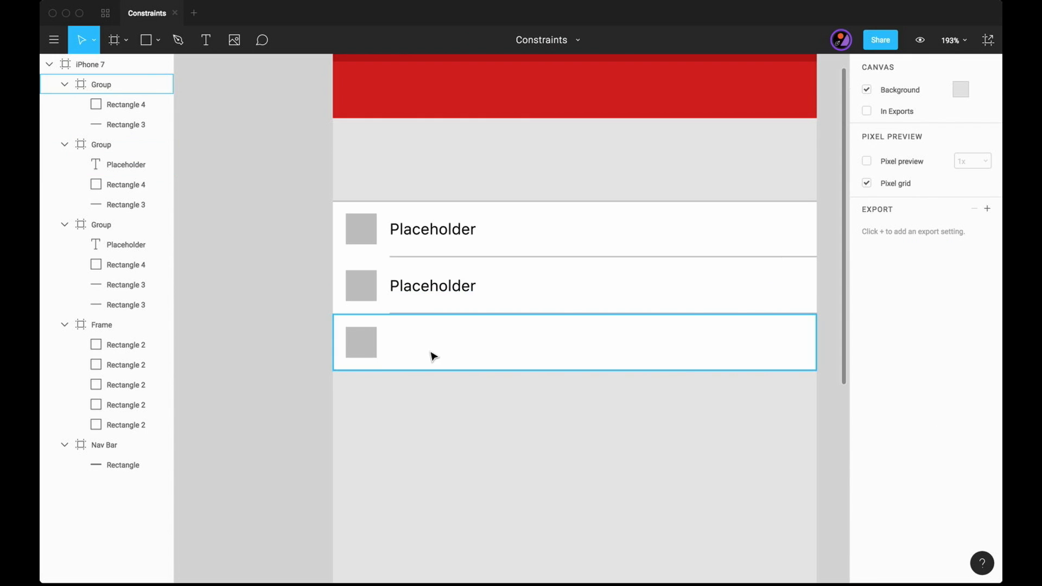
click(433, 356)
key(ctrl+v)
click(277, 360)
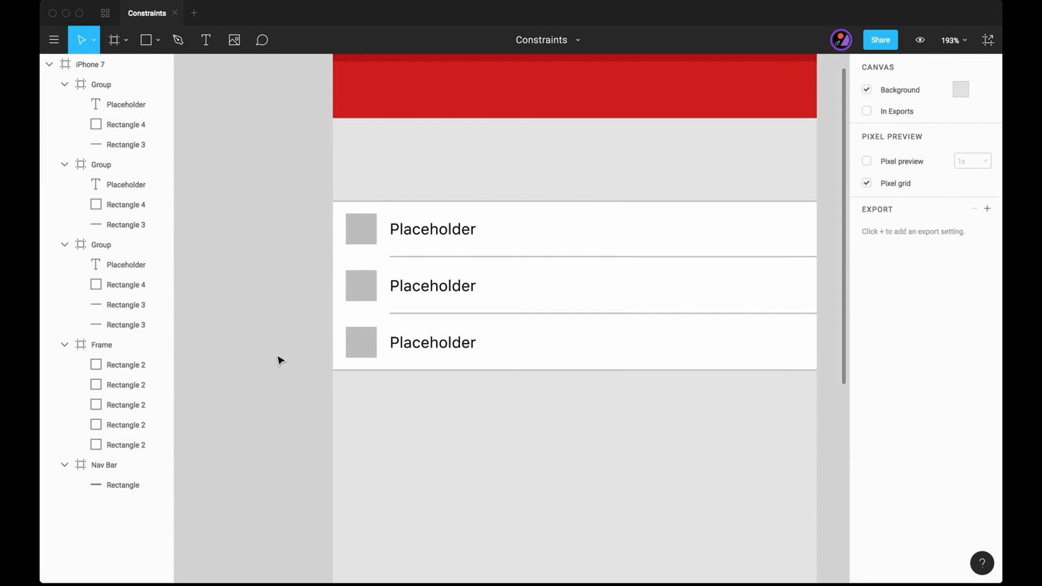
- Set the horizontal constraint of all three list rows to Right & Left, keeping the vertical one at Top
scroll(279, 360, down, 5)
scroll(278, 360, down, 3)
scroll(278, 360, left, 2)
click(85, 83)
shift+click(120, 163)
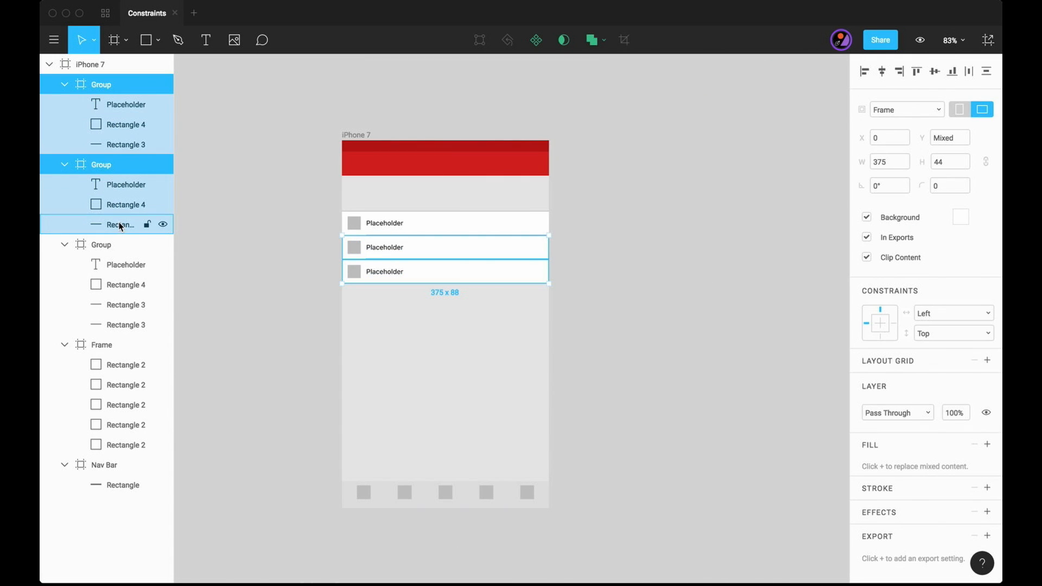
shift+click(112, 245)
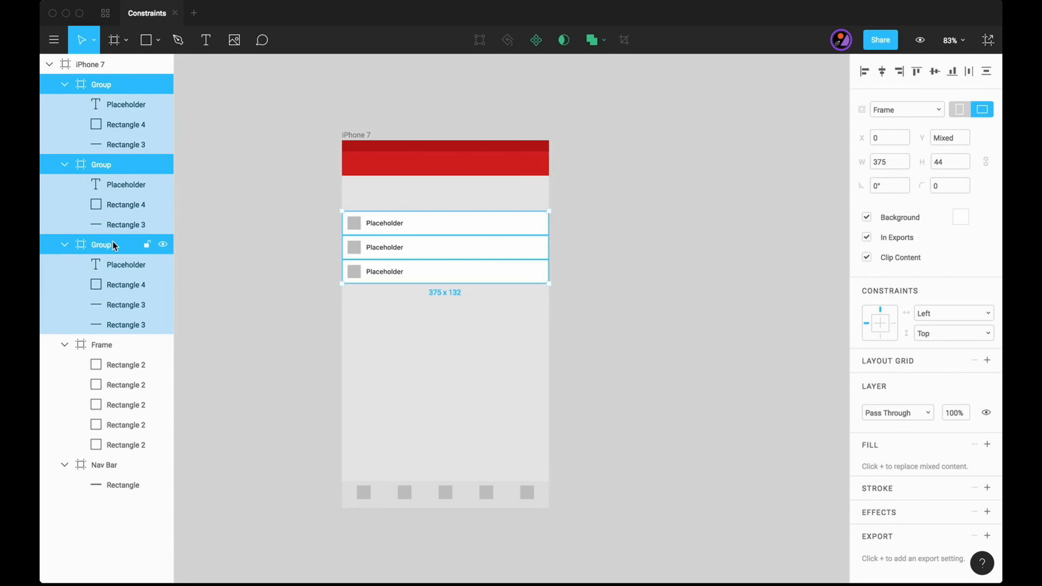
click(956, 315)
click(958, 365)
click(967, 335)
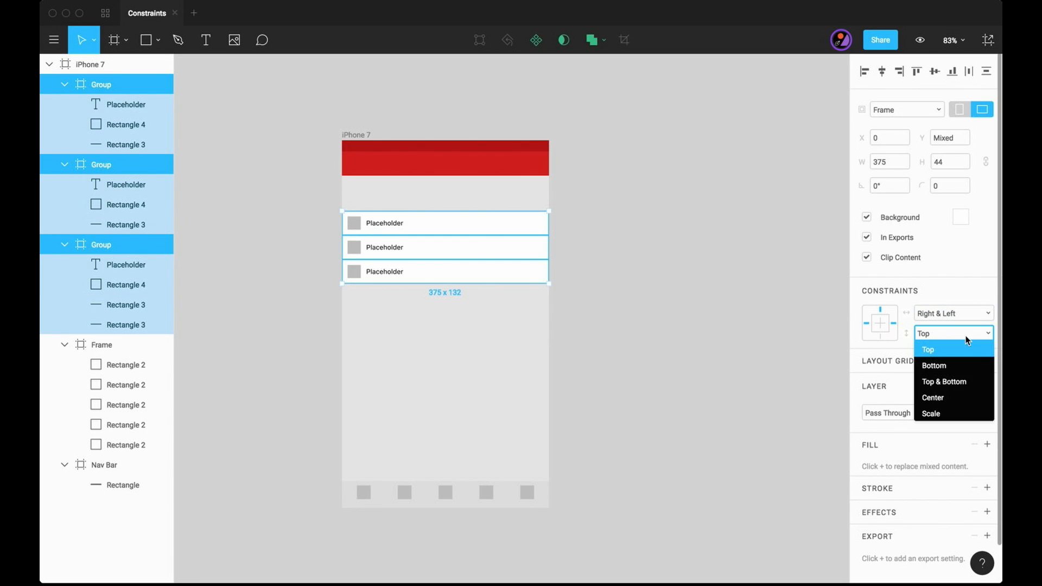
click(755, 367)
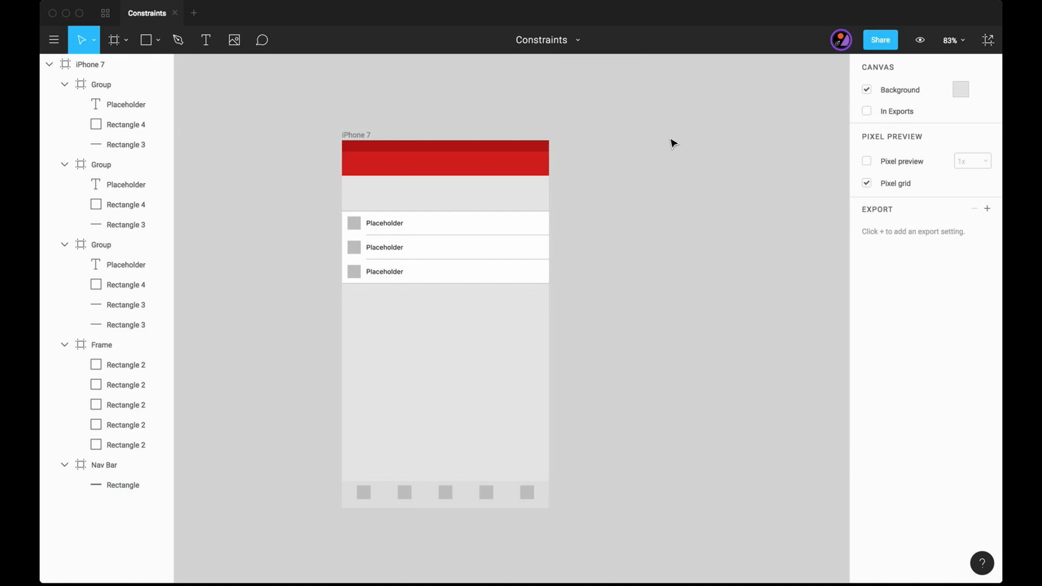
- Test the constraints by switching the phone frame to the iPhone 7 Plus preset and then to iPhone SE
click(363, 135)
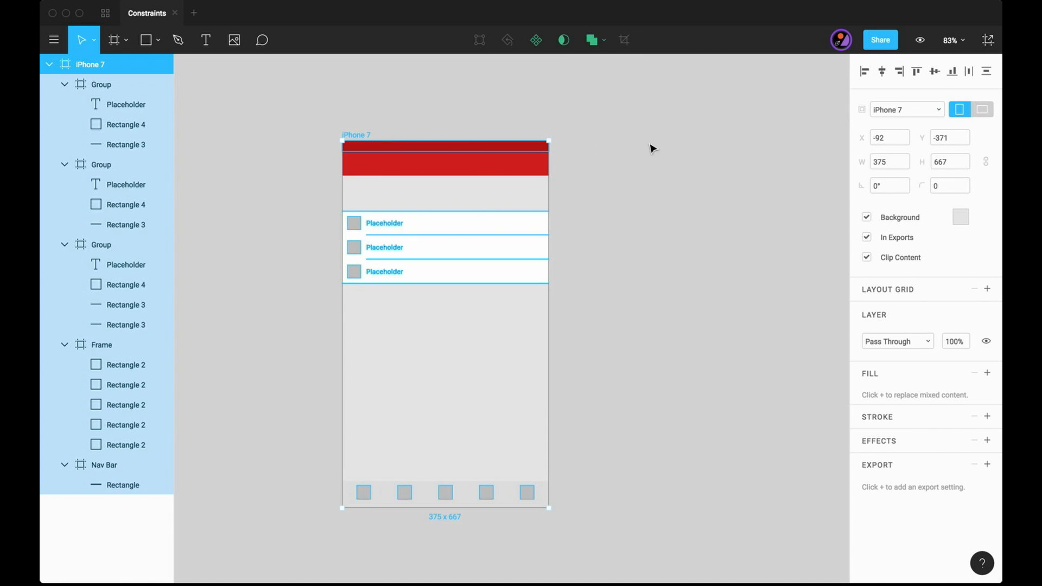
click(900, 111)
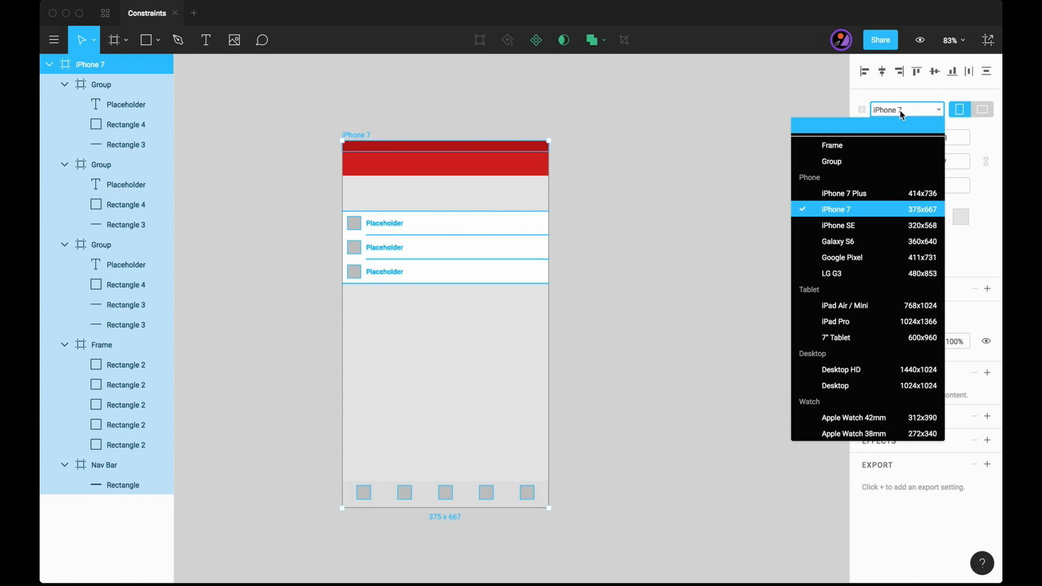
click(862, 194)
click(932, 114)
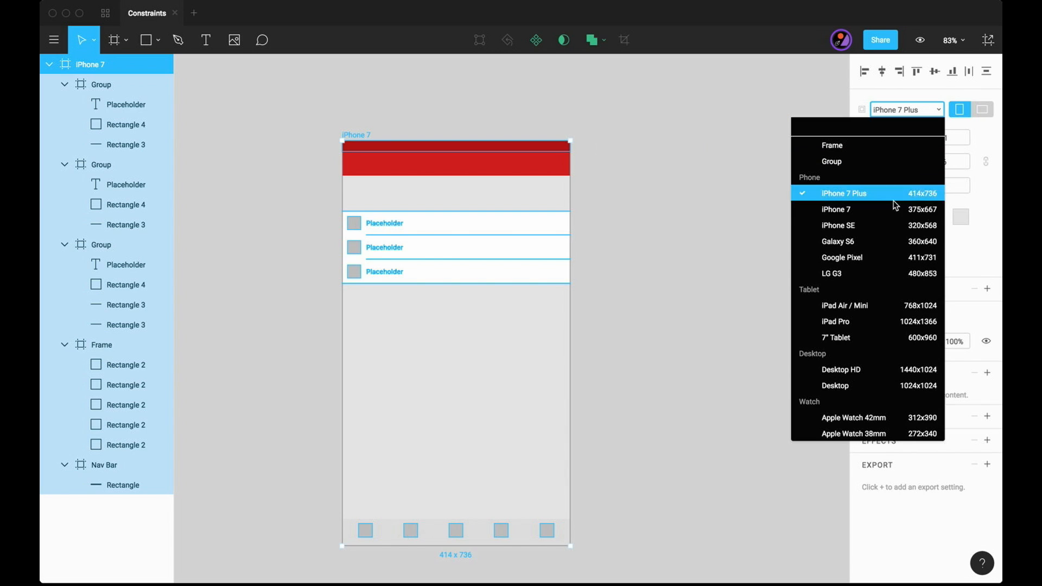
click(876, 224)
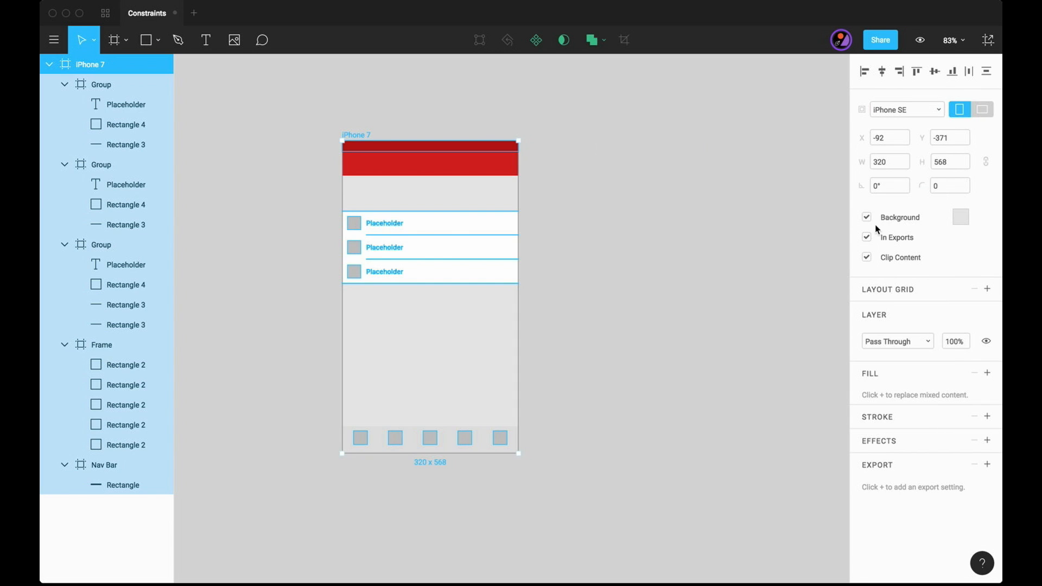
- Try the iPad Pro preset on the phone frame, inspect the layout, and undo the size change
click(931, 109)
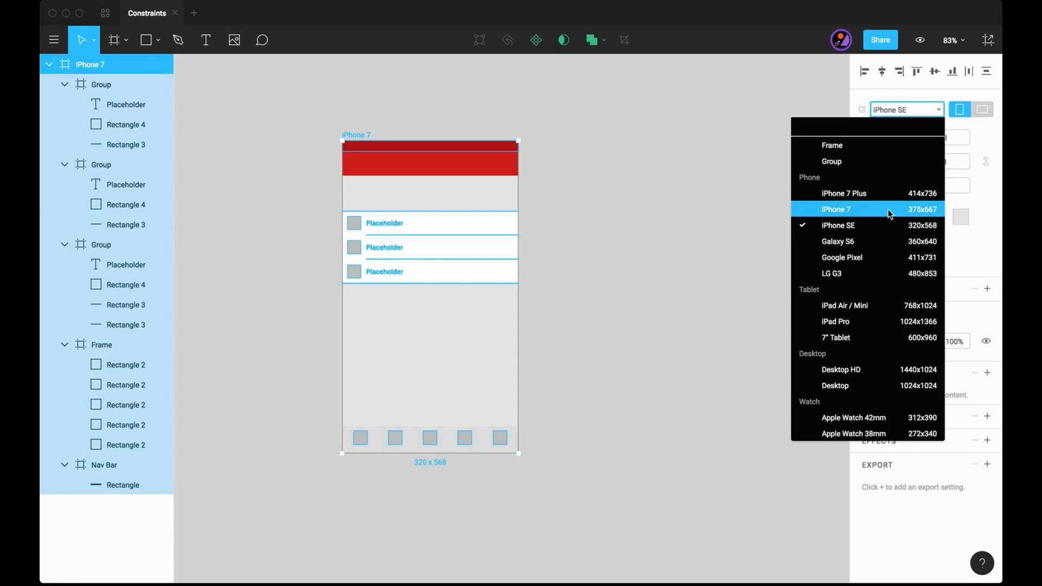
click(849, 322)
scroll(740, 363, down, 5)
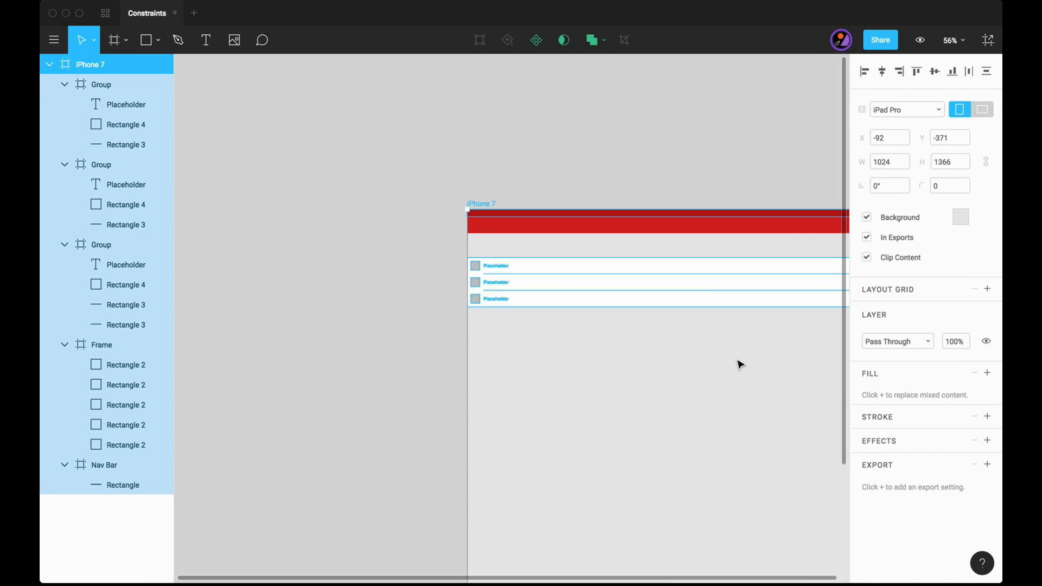
click(749, 350)
key(super+a)
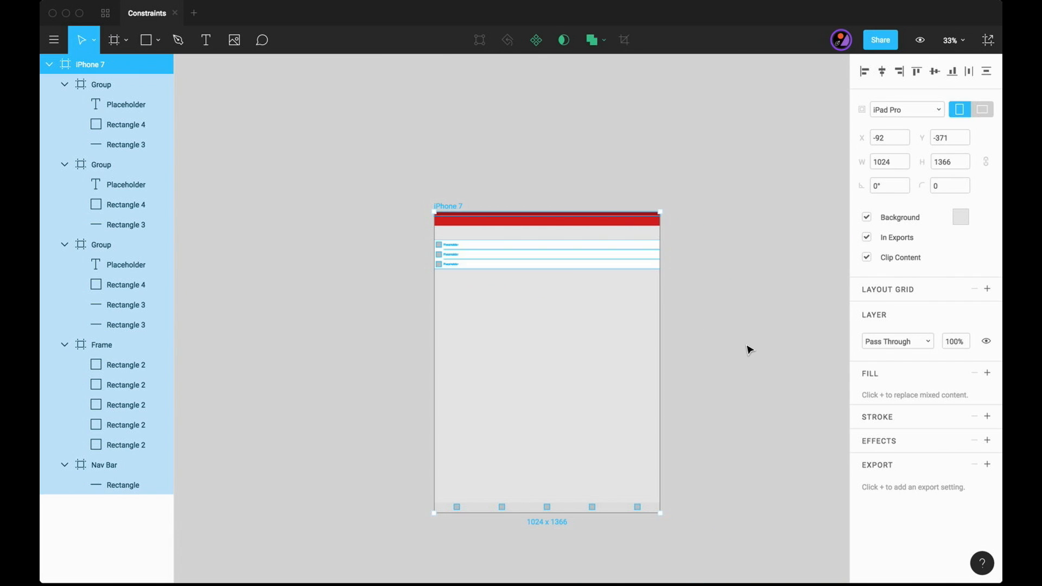
key(super+z)
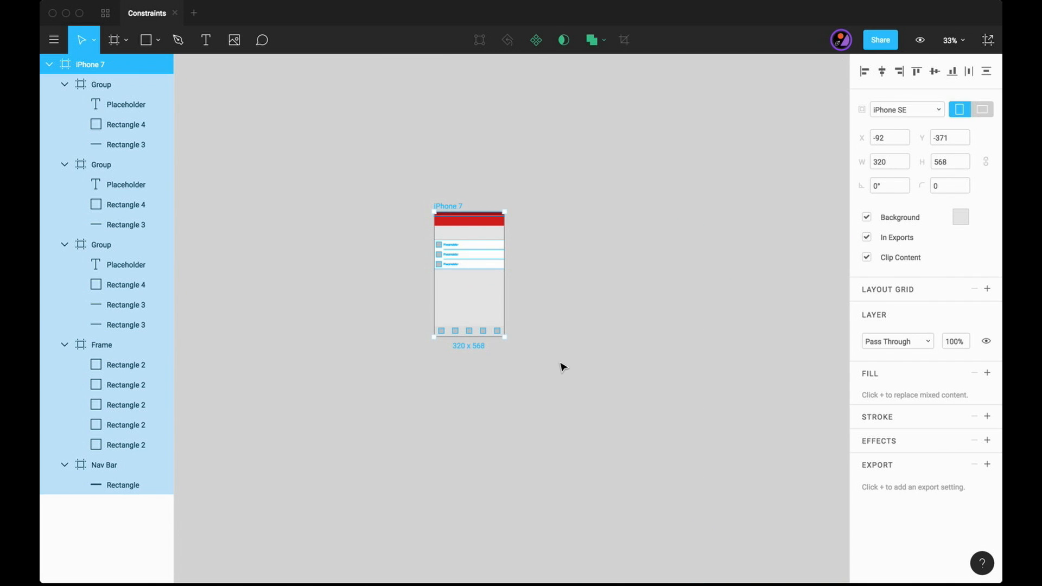
click(562, 368)
- Draw a right-pointing chevron about 22 high with the Pen tool near the right end of the first row
scroll(471, 377, up, 10)
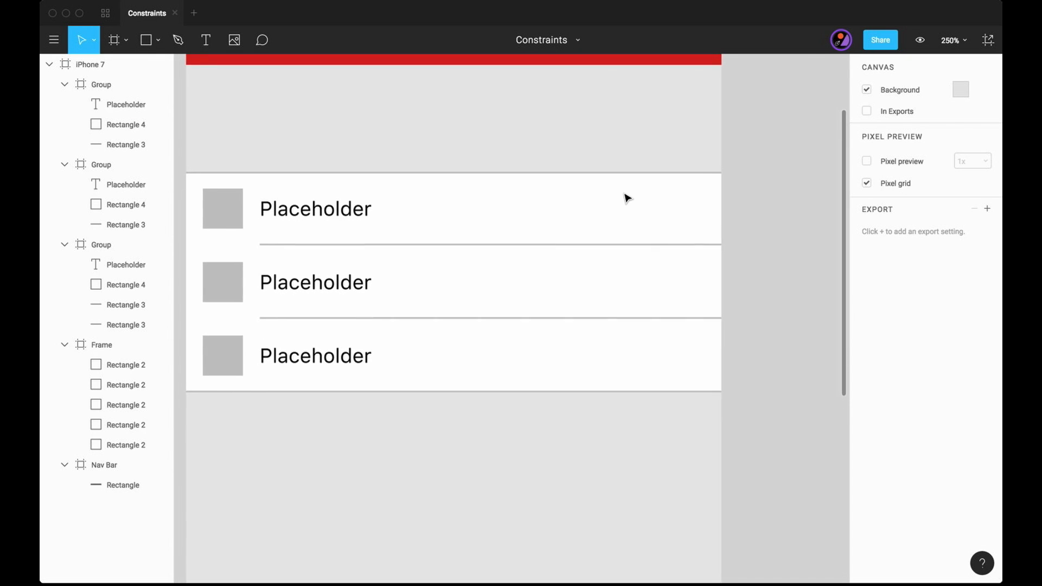
scroll(624, 196, right, 1)
scroll(627, 197, up, 5)
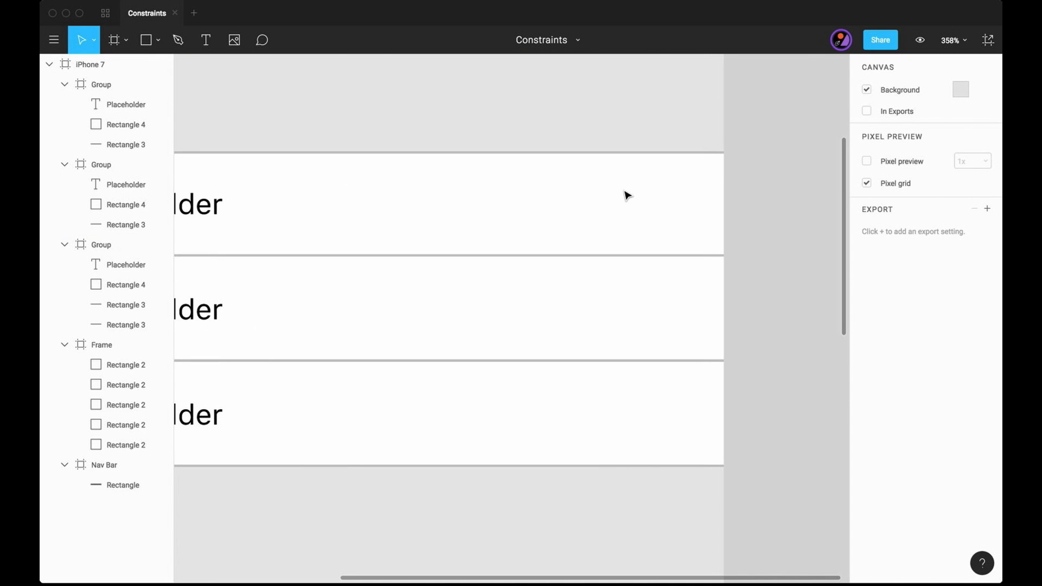
key(p)
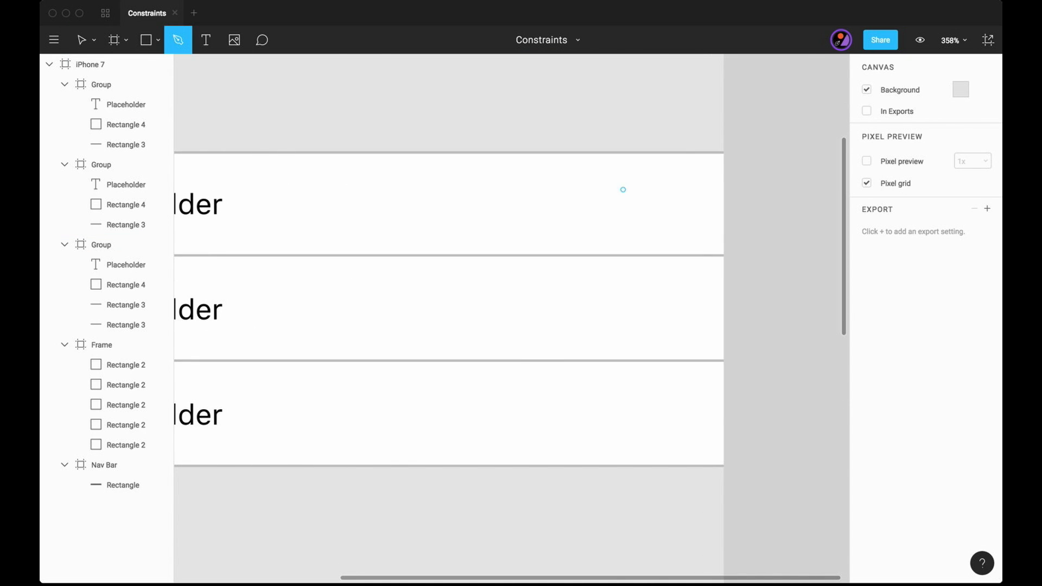
click(698, 204)
click(670, 178)
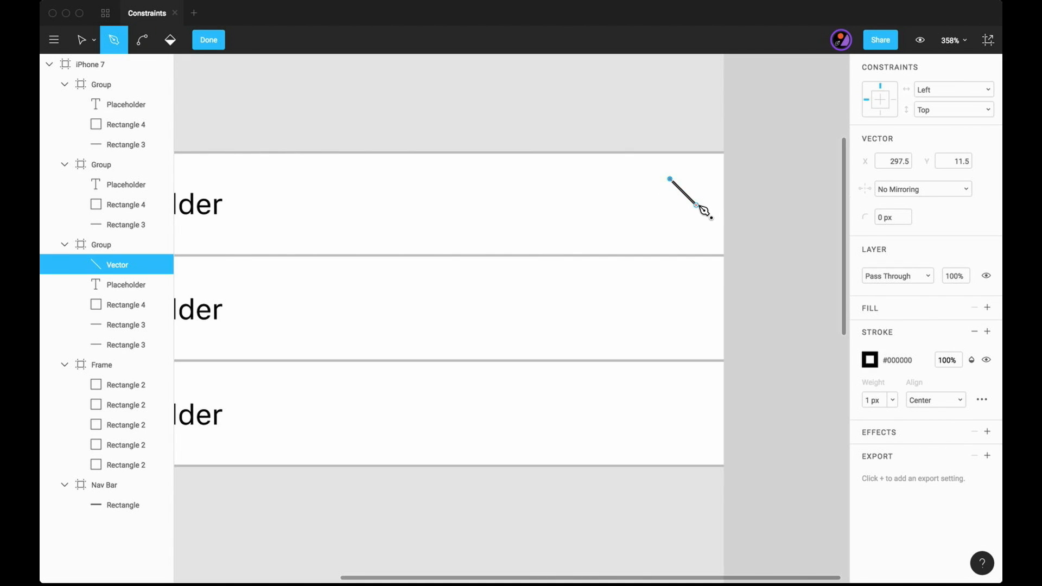
click(670, 231)
key(Escape)
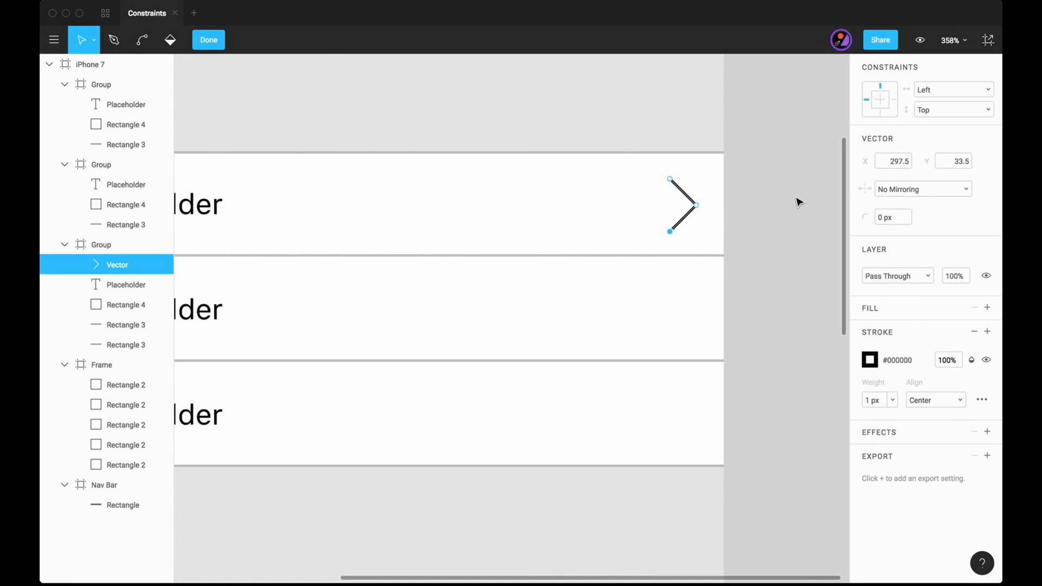
- Shorten both arms of the first row's chevron by moving its outer end points inward, to about 9 × 18
scroll(709, 221, up, 5)
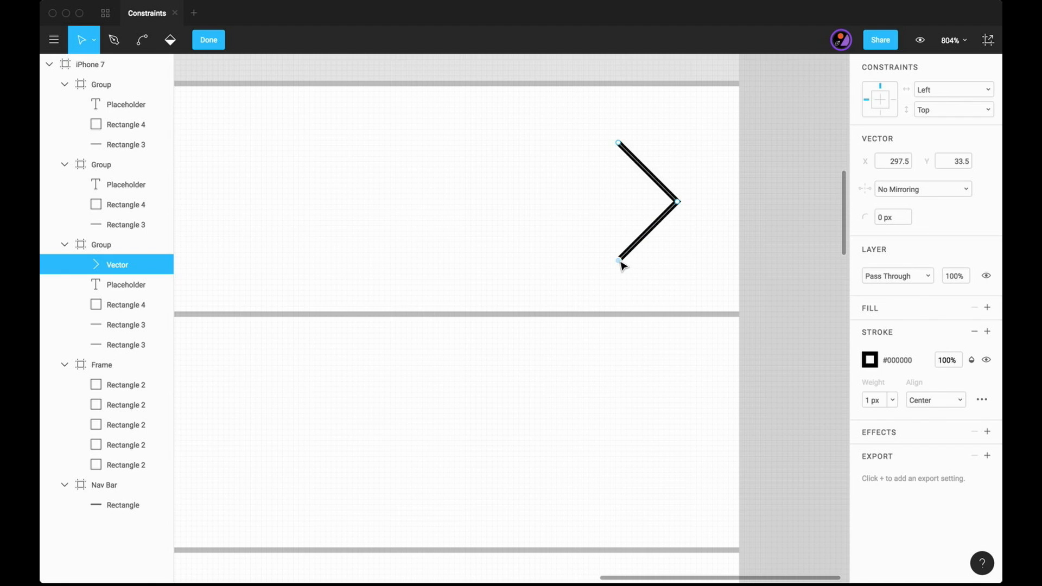
drag(623, 254, 630, 250)
drag(620, 147, 631, 158)
key(Escape)
click(754, 211)
scroll(754, 212, down, 5)
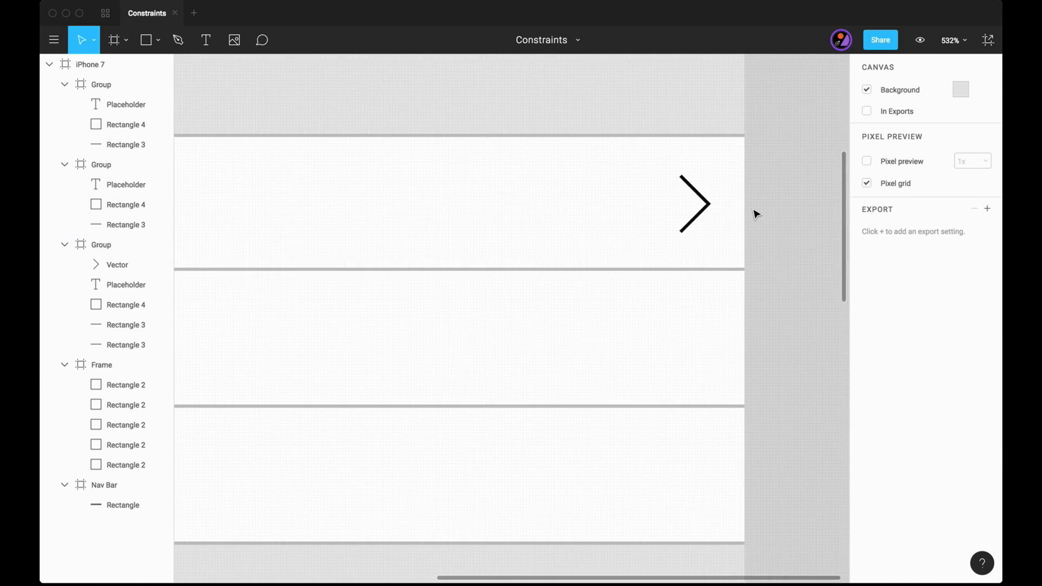
- Set the chevron's stroke weight to 2 px and its stroke colour to the grey swatch #BDBDBD
click(719, 207)
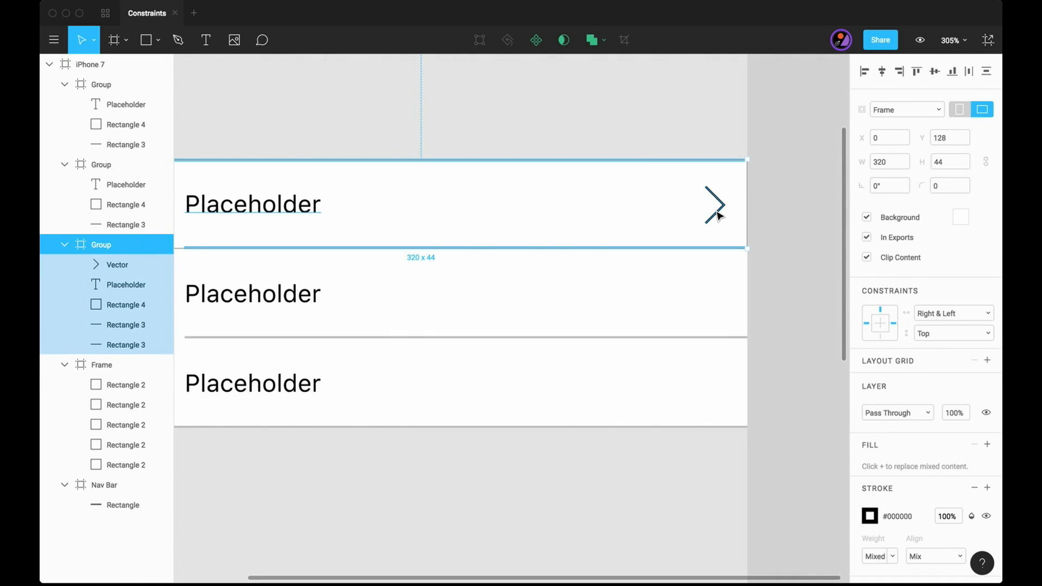
double_click(718, 208)
click(874, 417)
text(2)
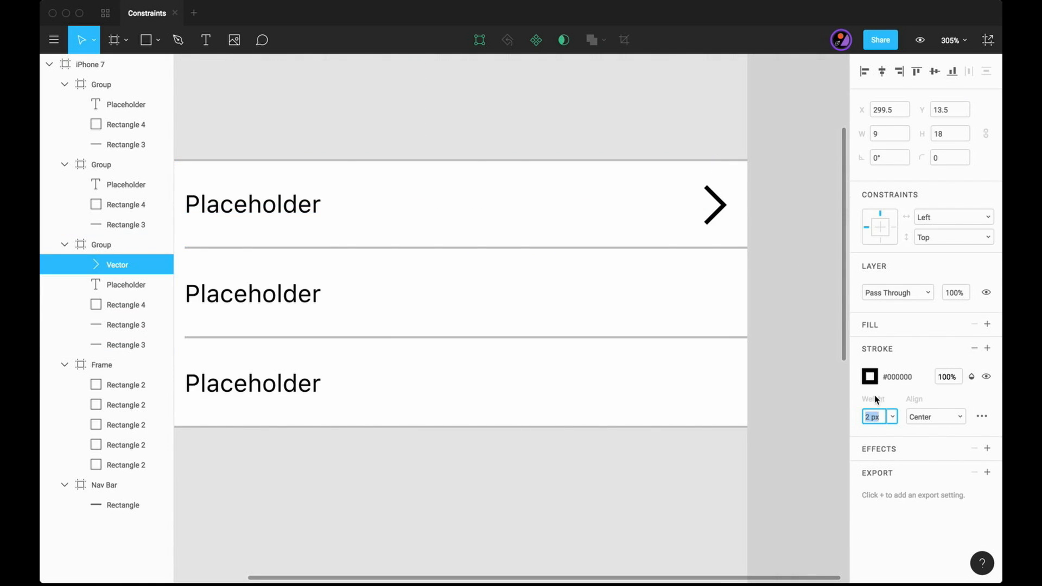
click(870, 377)
click(808, 518)
click(787, 519)
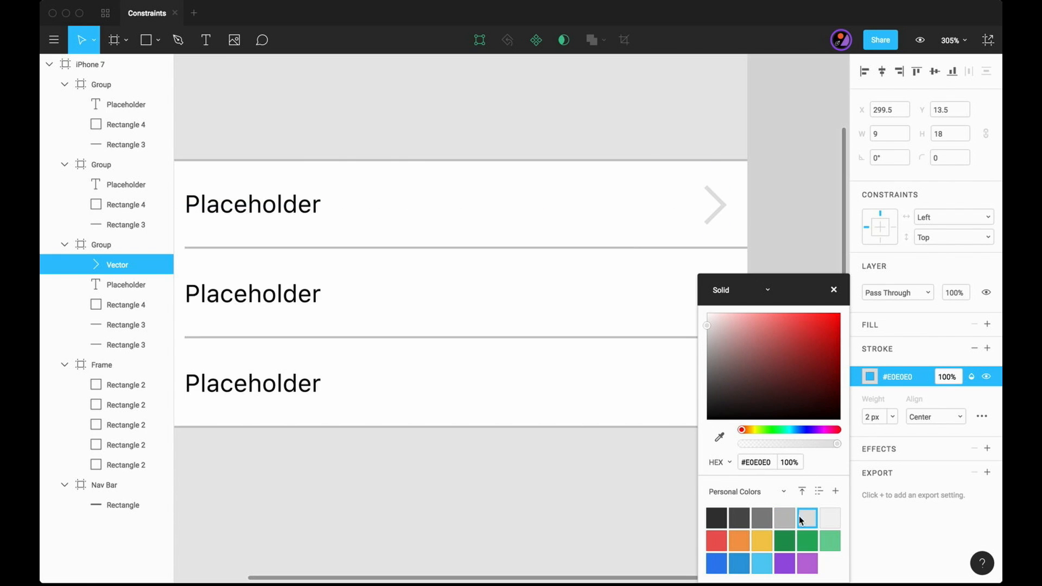
click(835, 291)
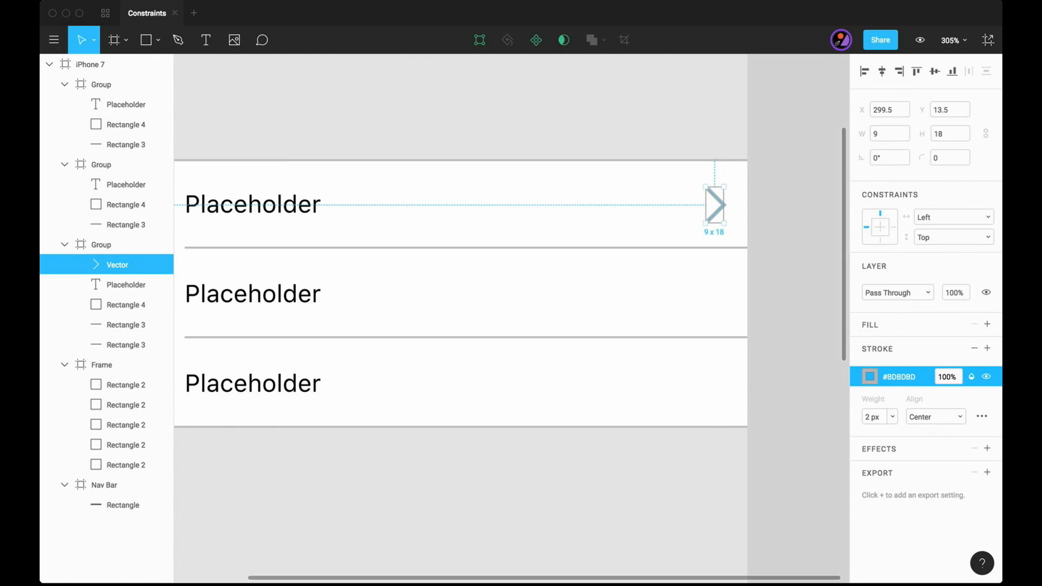
- Nudge the chevron's upper and lower end points one pixel inward in both directions, reducing it to 8 × 16
double_click(706, 187)
scroll(706, 186, up, 5)
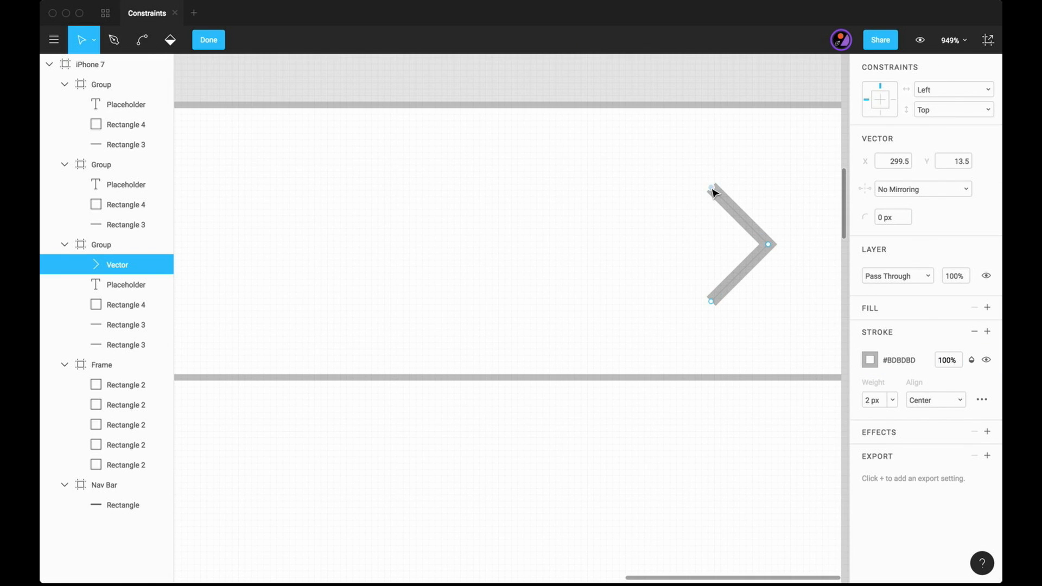
key(Right)
key(Down)
click(712, 301)
key(Right)
key(Up)
scroll(779, 262, up, 4)
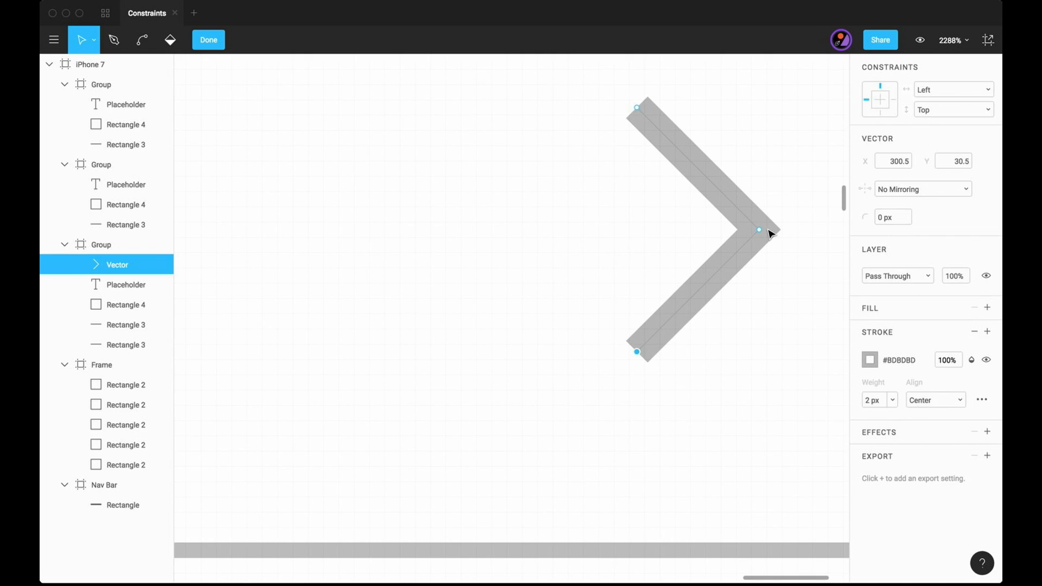
key(Escape)
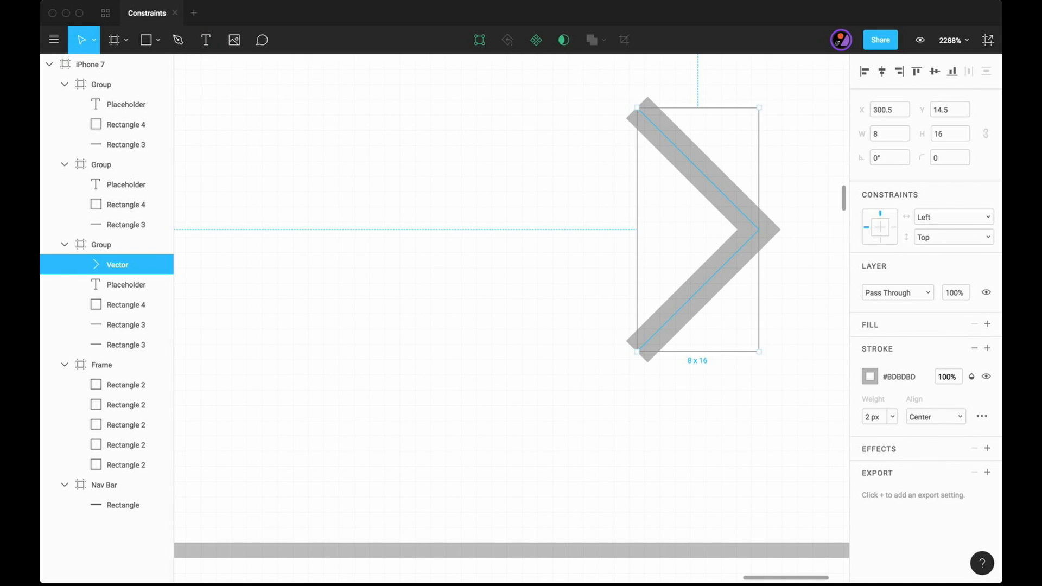
- Shift the chevron's three points by half a pixel onto whole pixels, placing the shape at X 301, Y 15
key(Return)
click(759, 230)
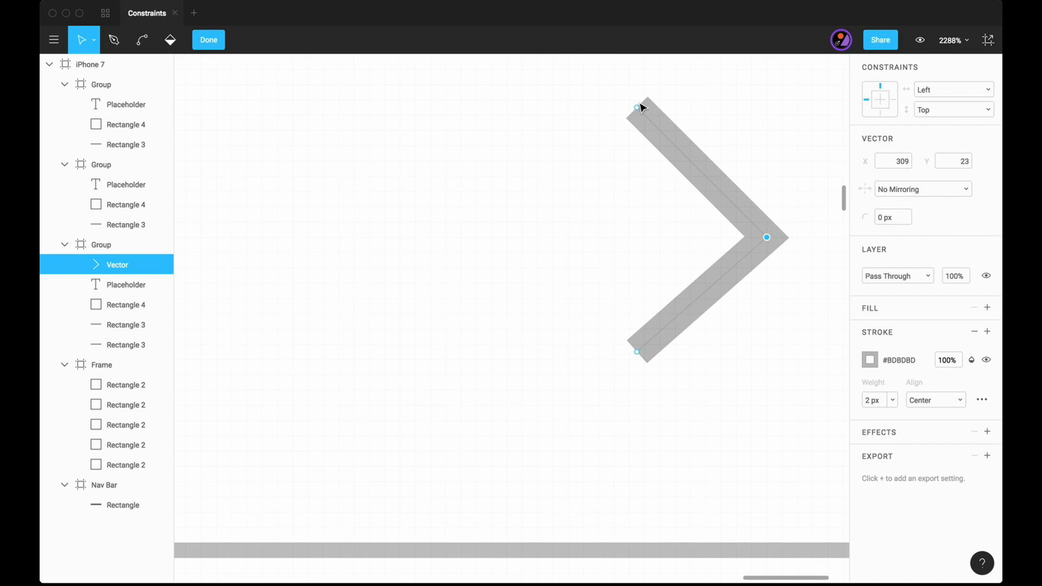
drag(638, 107, 644, 115)
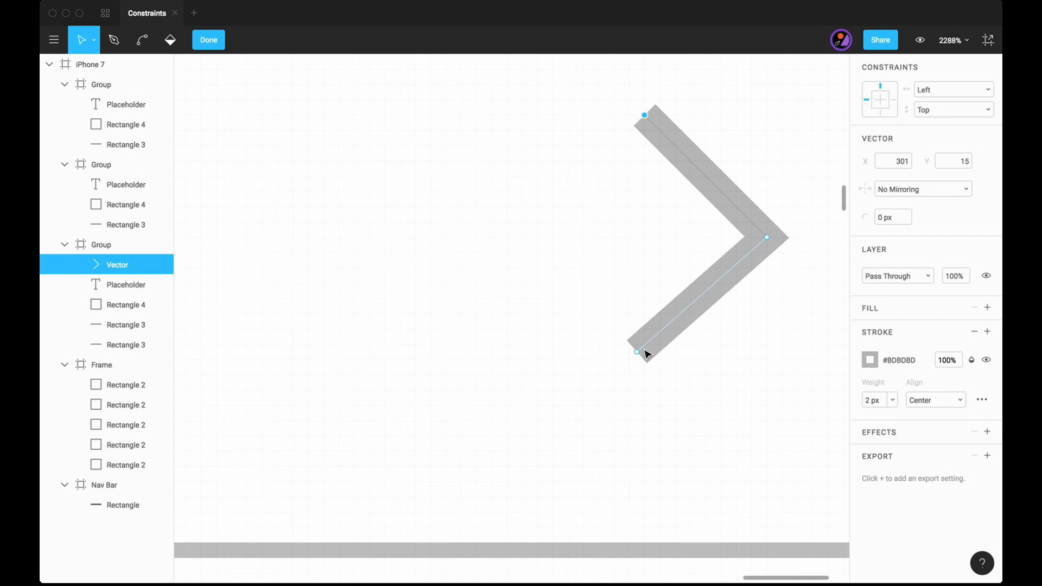
drag(636, 354, 643, 360)
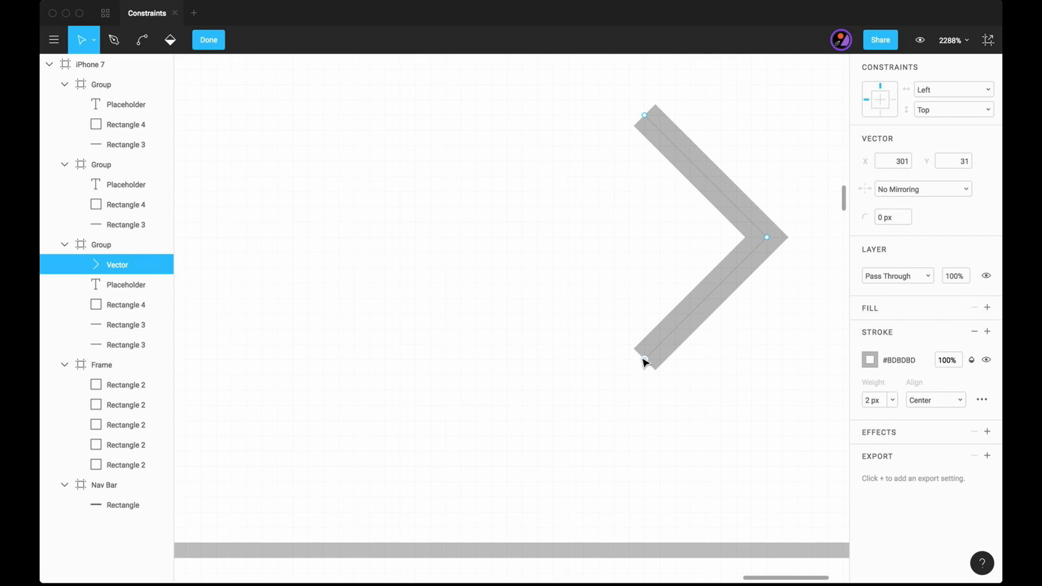
click(217, 41)
click(491, 362)
scroll(492, 363, down, 12)
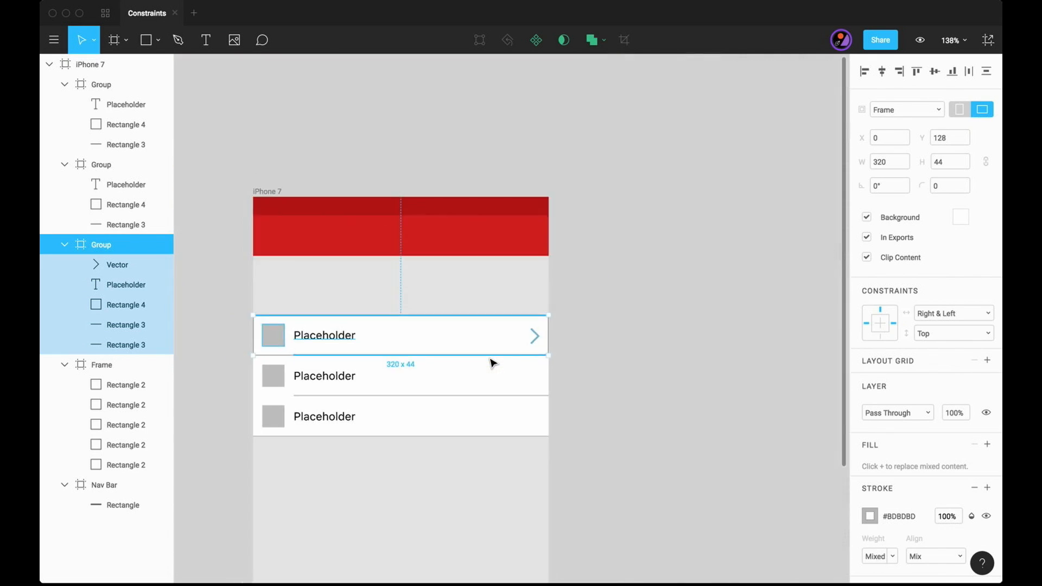
- Set the chevron's horizontal constraint to Right and change its vertical constraint
drag(491, 360, 671, 316)
click(749, 352)
click(715, 294)
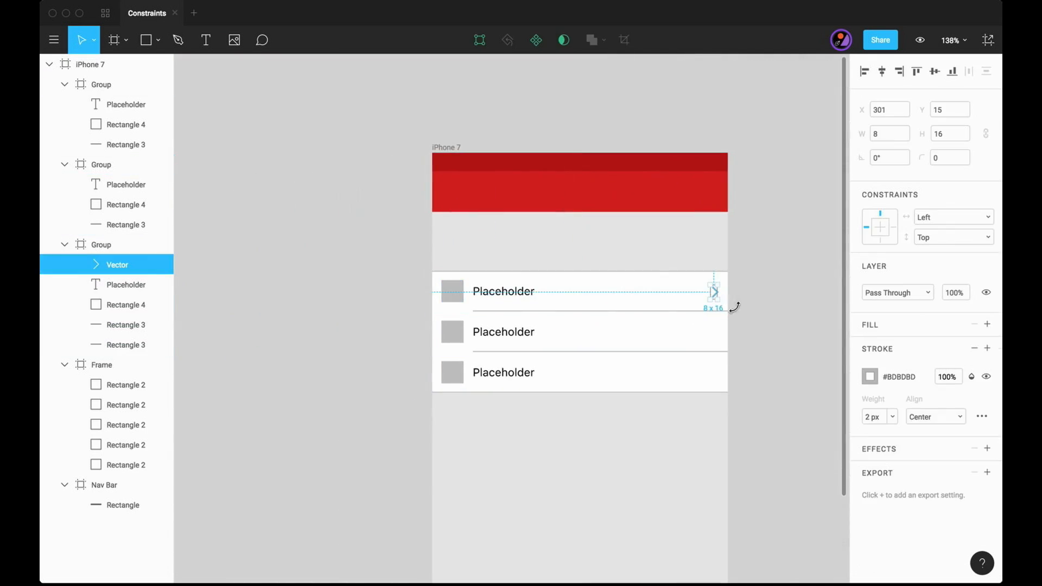
click(987, 222)
click(959, 250)
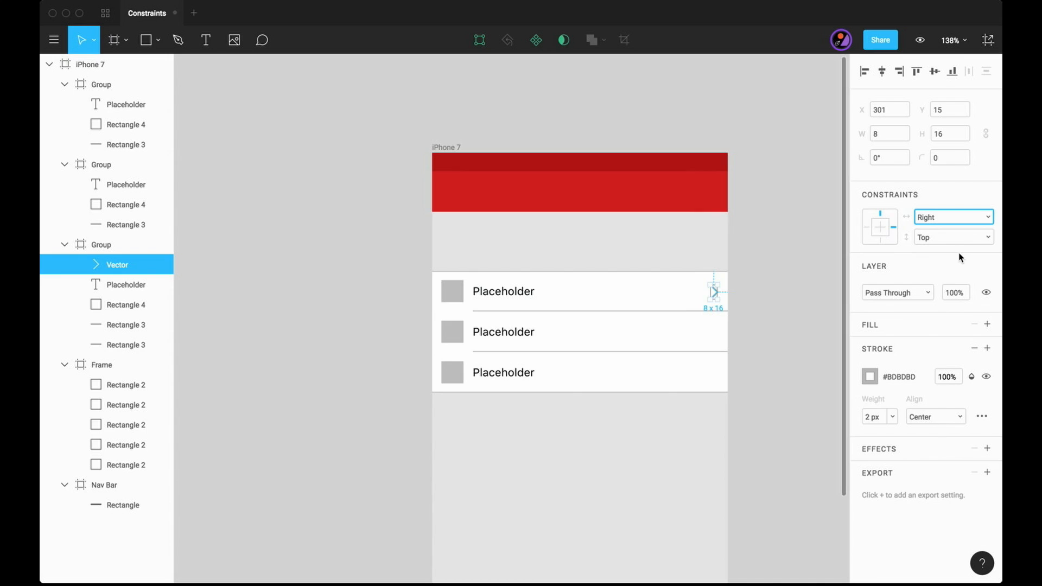
click(956, 239)
click(953, 300)
click(752, 315)
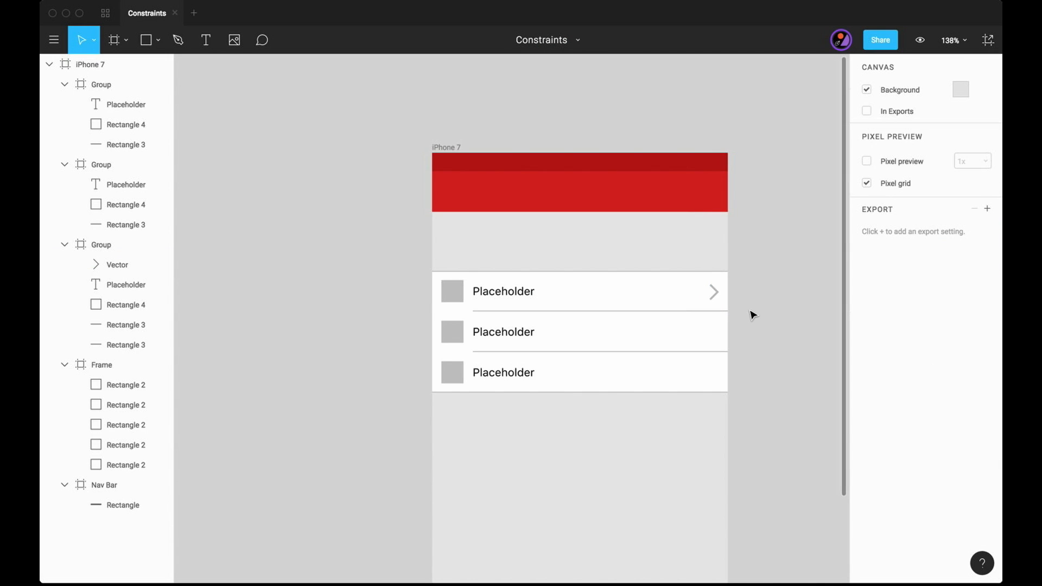
- Copy the first row's chevron and paste it into the second and third list rows
click(714, 294)
key(super+c)
click(722, 335)
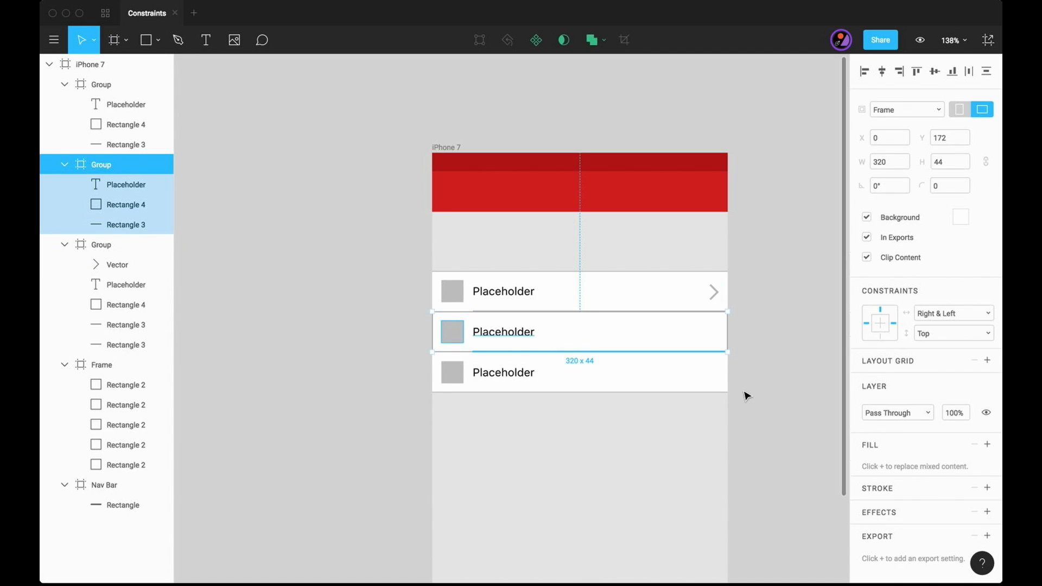
key(super+v)
click(711, 372)
click(756, 384)
- Test the constraints of the rows and chevrons by freely resizing the phone frame from its corner
scroll(756, 384, down, 6)
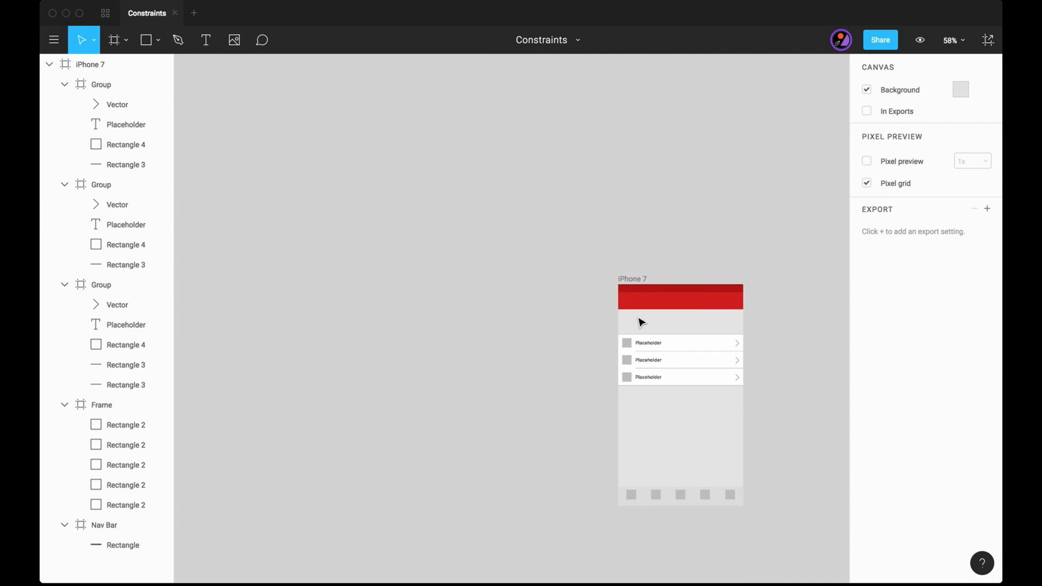
click(633, 281)
scroll(632, 281, down, 3)
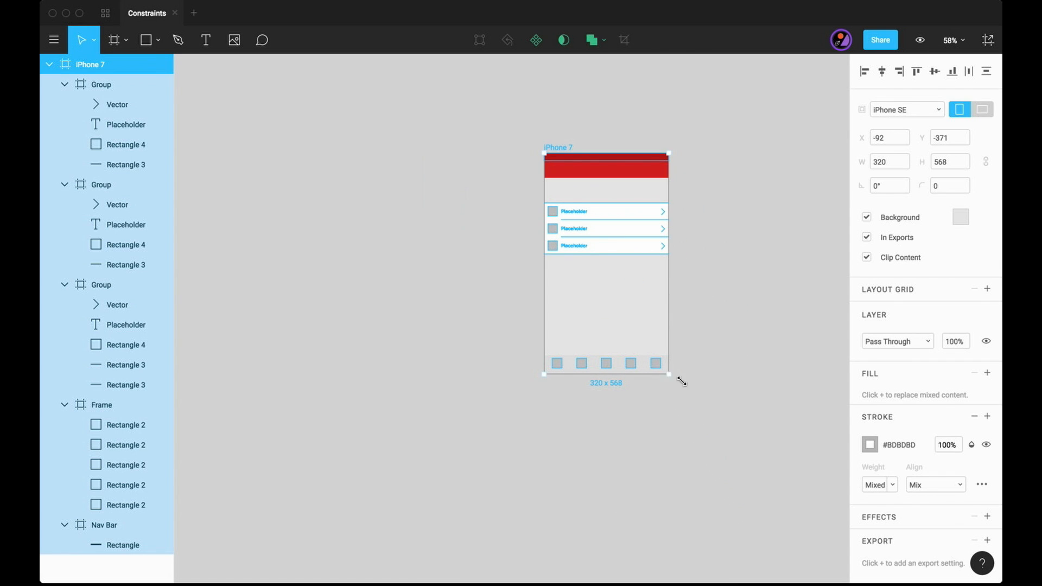
drag(673, 376, 636, 338)
click(740, 358)
key(shift+1)
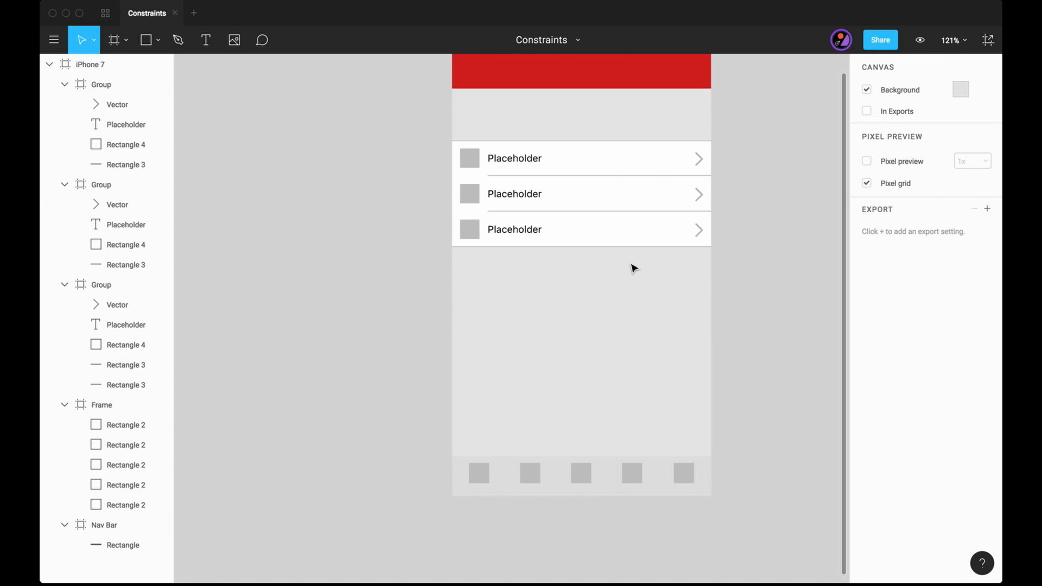